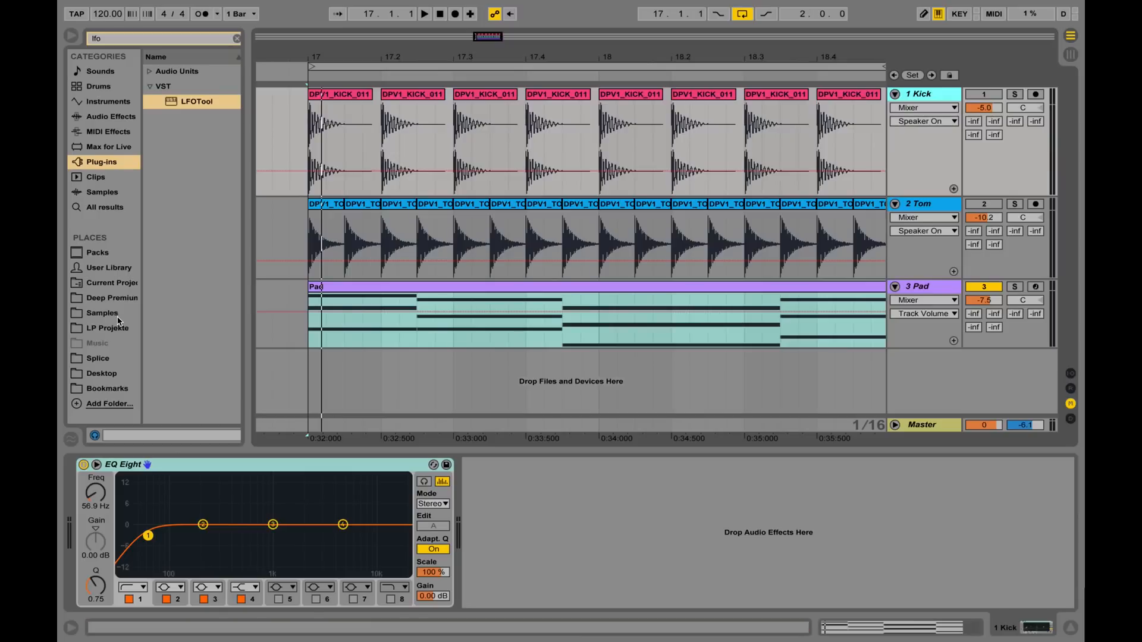
- Clear the browser search and audition DPV1_KICK_011.wav from the KICK folder of the Deep Premium samples
click(116, 303)
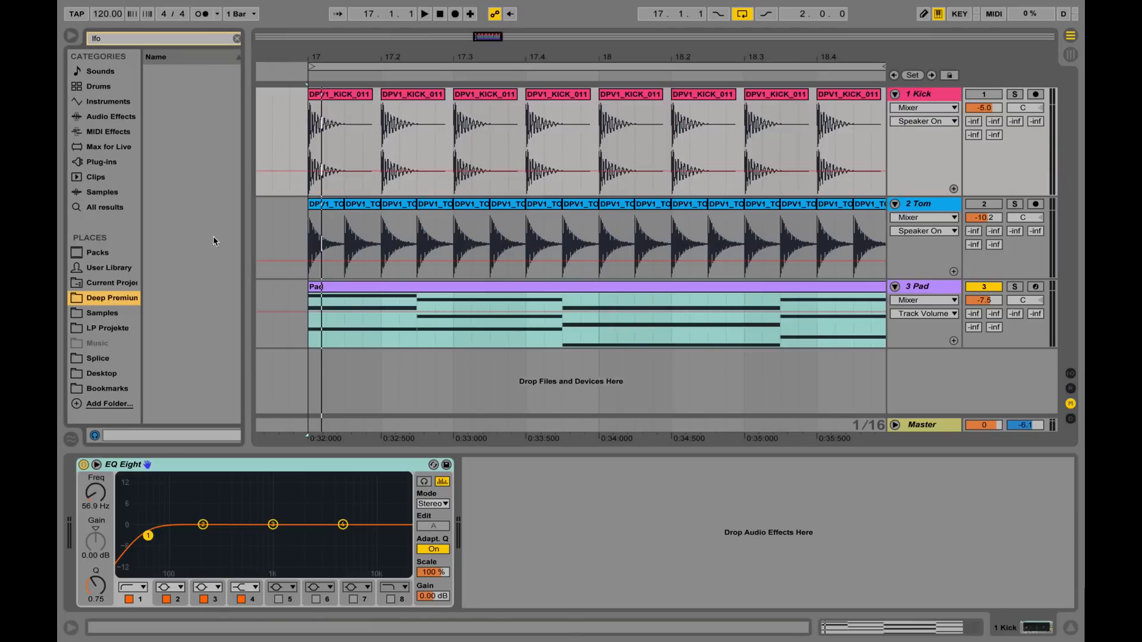
click(236, 40)
drag(246, 185, 293, 185)
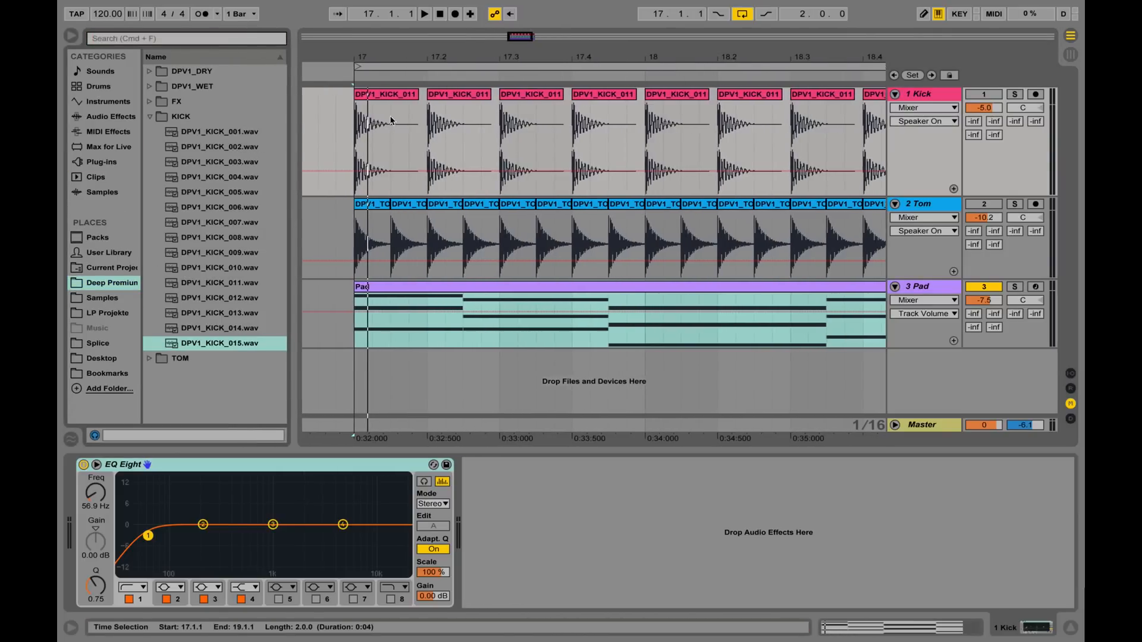
click(230, 284)
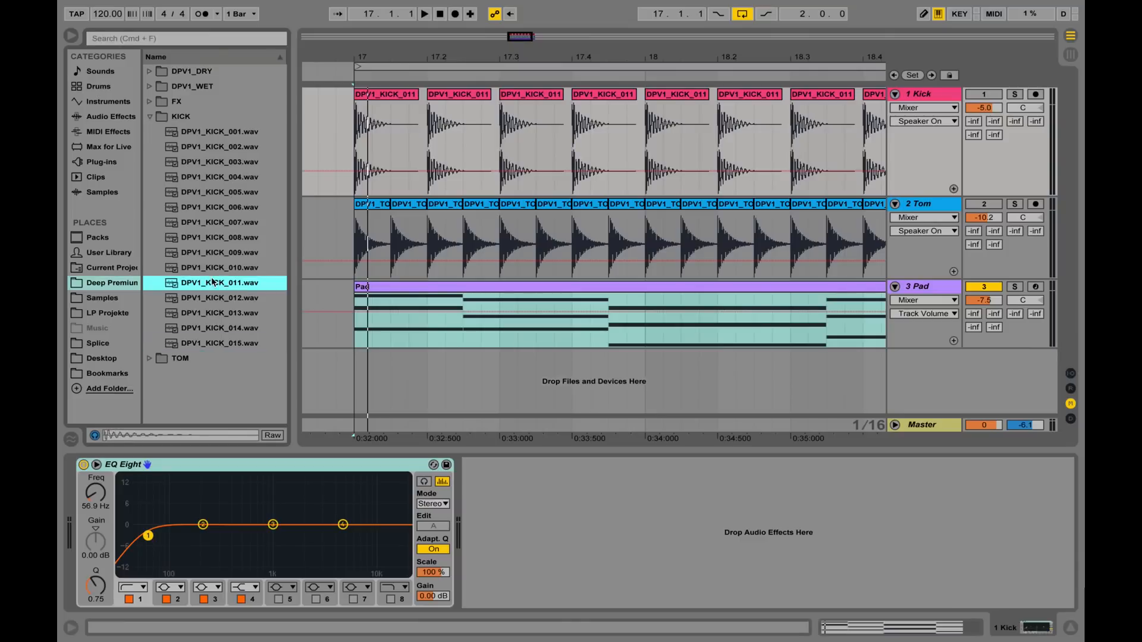
- Place DPV1_KICK_011.wav at the start of bar 17 on the Kick track and recolor the clip pink like its neighbours
drag(194, 296, 458, 5)
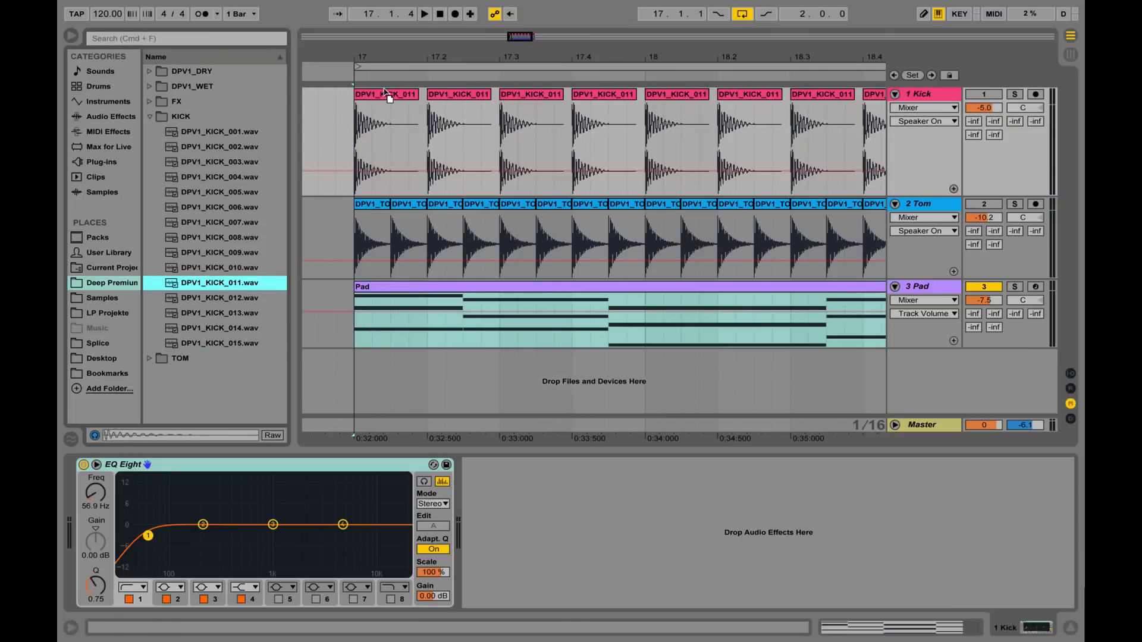
drag(386, 94, 357, 112)
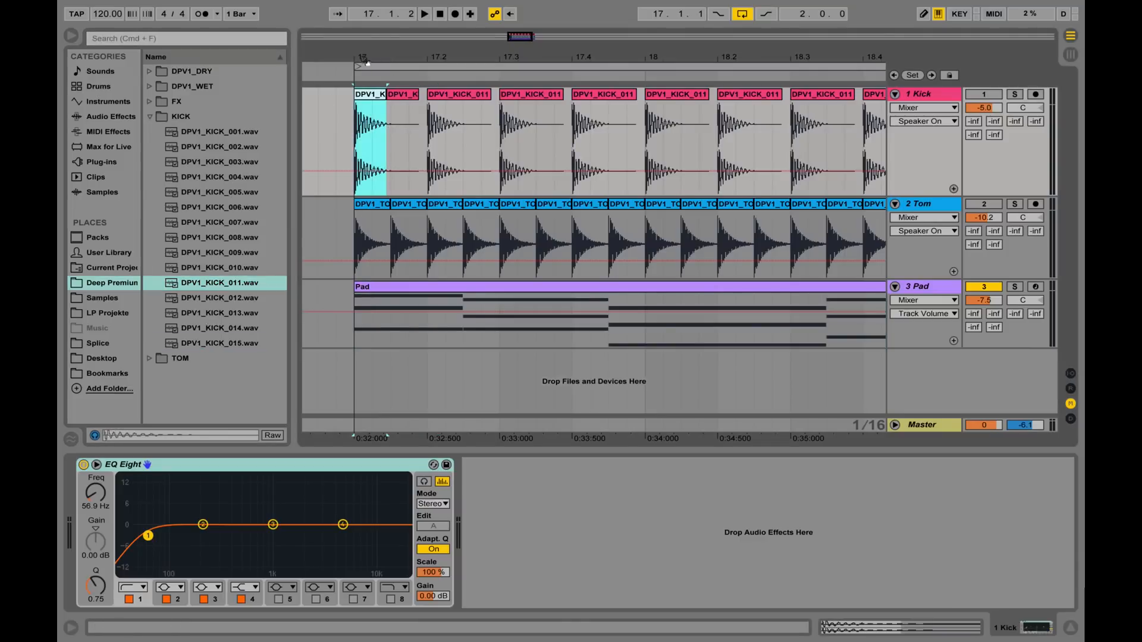
mouse_move(365, 60)
mouse_down()
mouse_move(364, 90)
mouse_move(492, 94)
mouse_up()
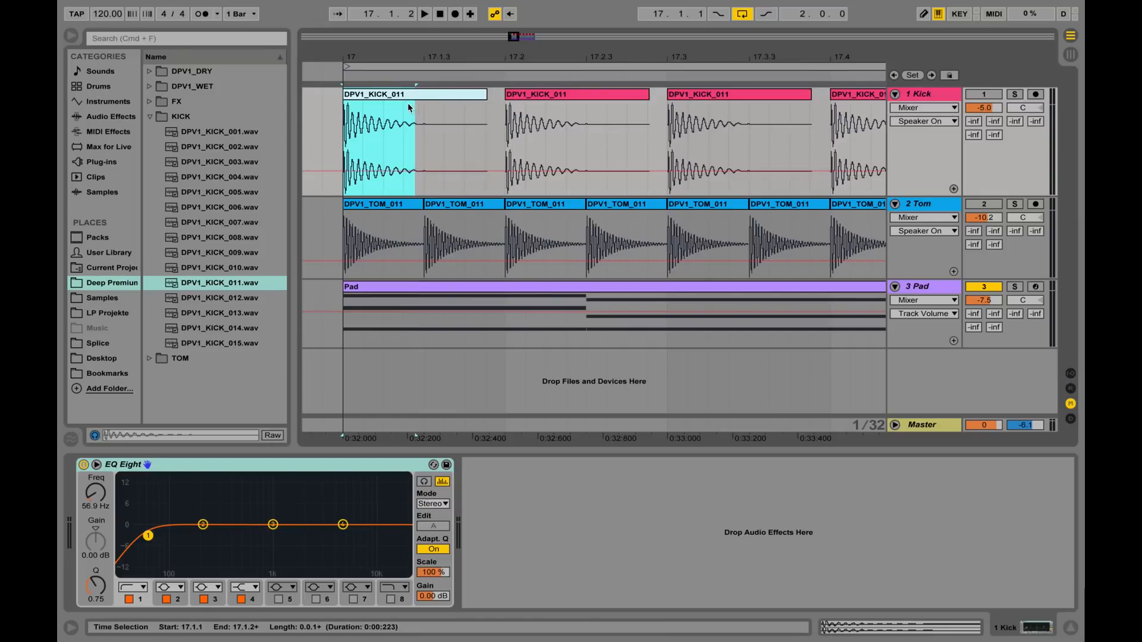
drag(420, 60, 384, 35)
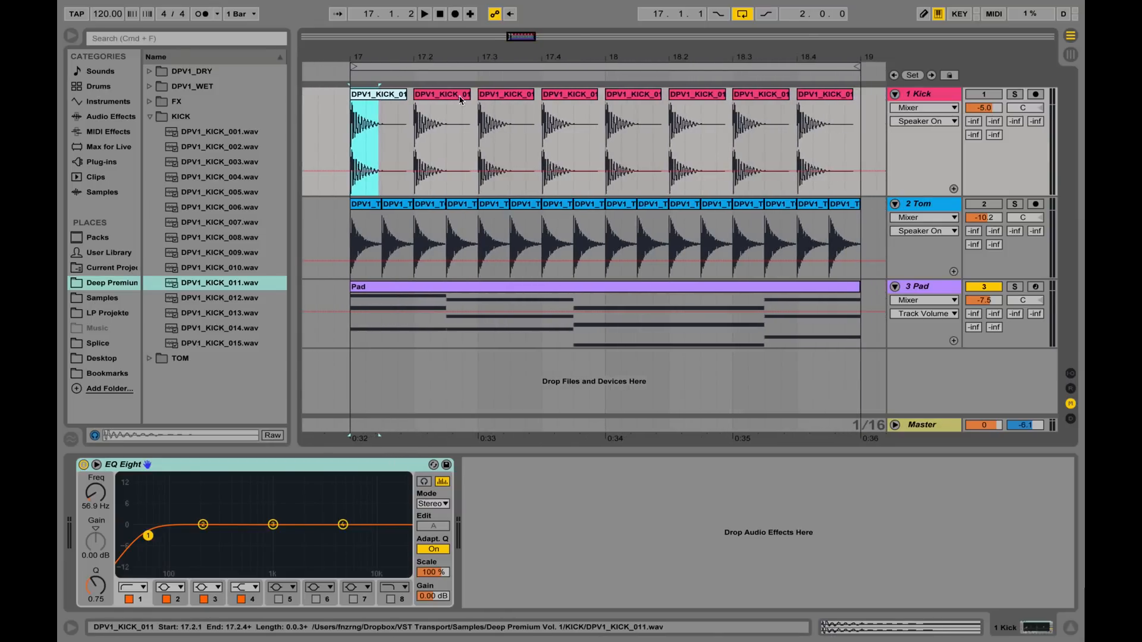
right_click(390, 97)
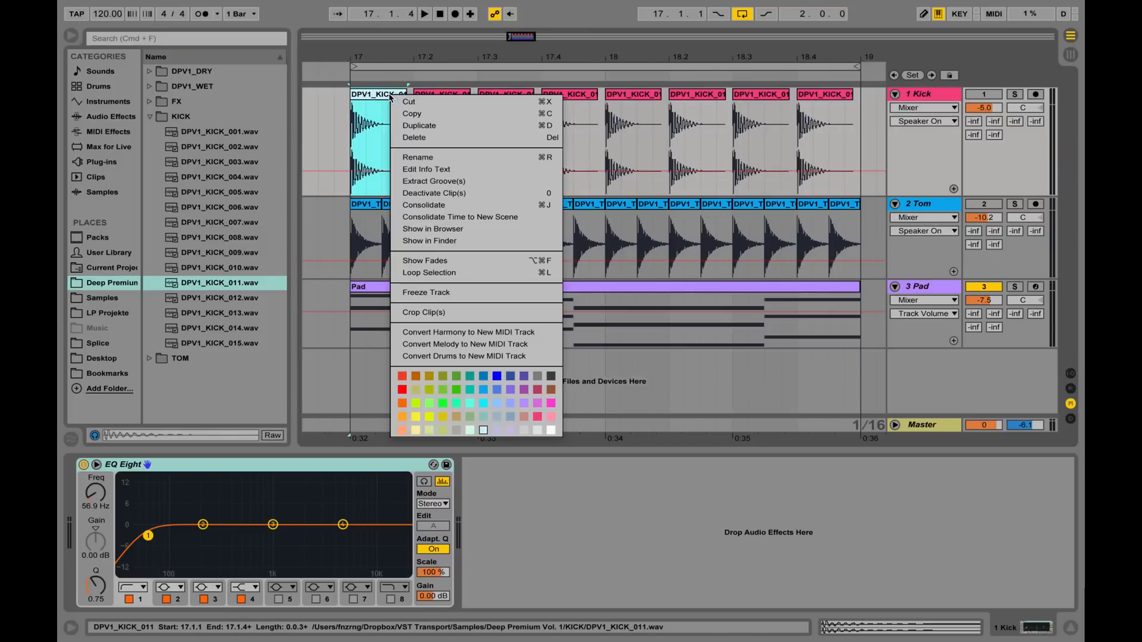
click(551, 416)
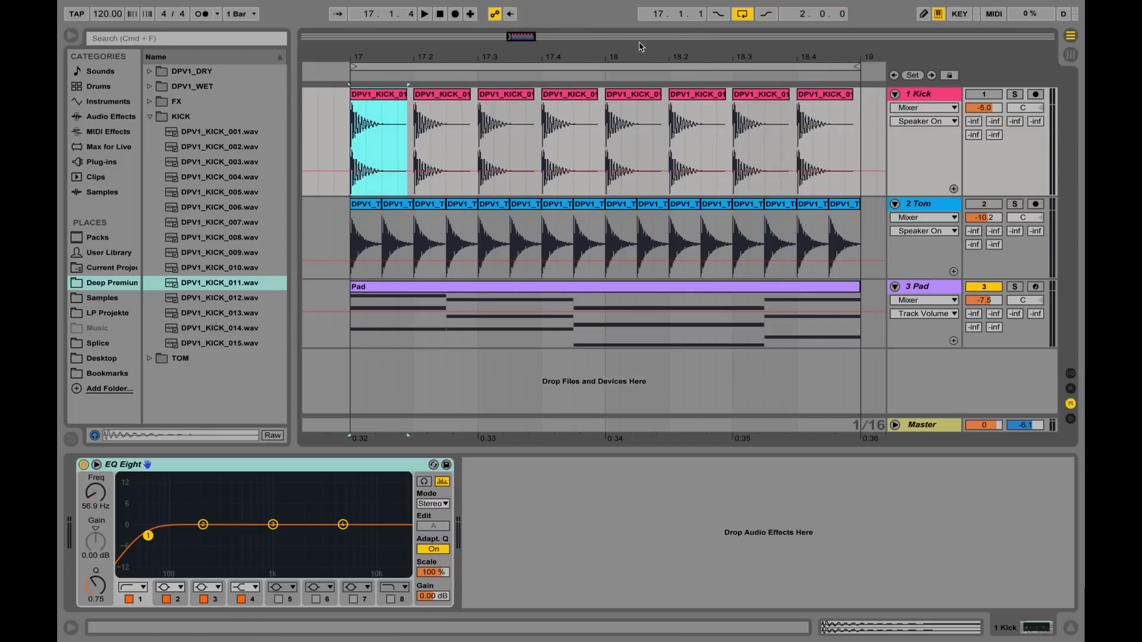
- Solo the Kick track and play the two-bar loop from bar 17
click(1016, 96)
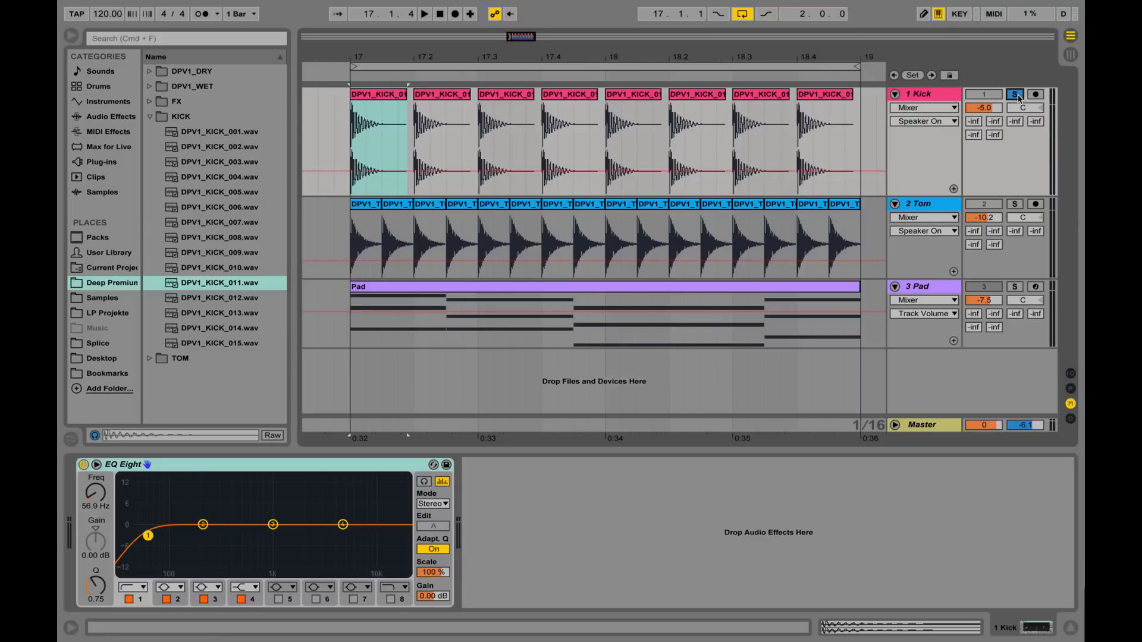
key(space)
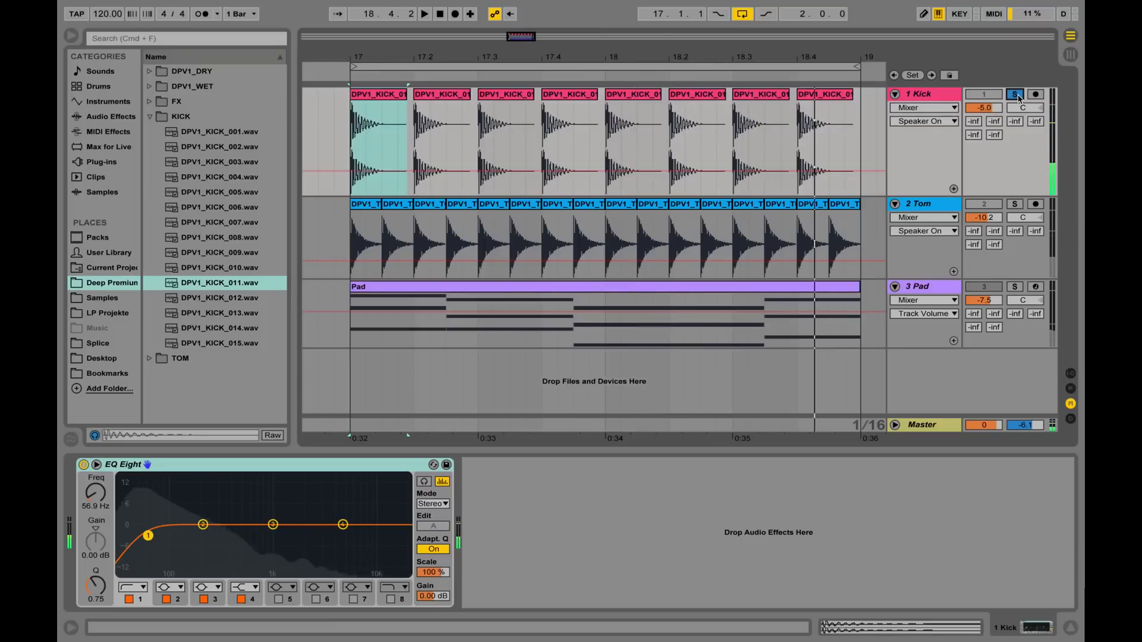
key(space)
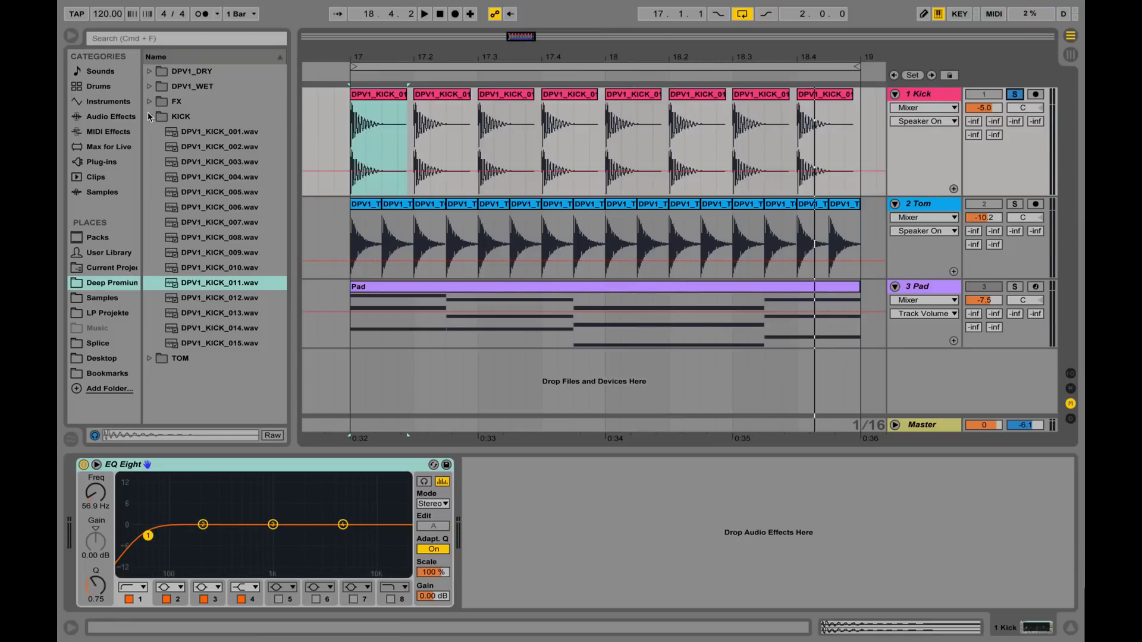
- Place DPV1_TOM_011.wav from the TOM folder at bar 17 on the Tom track, extending it to the next clip
click(149, 358)
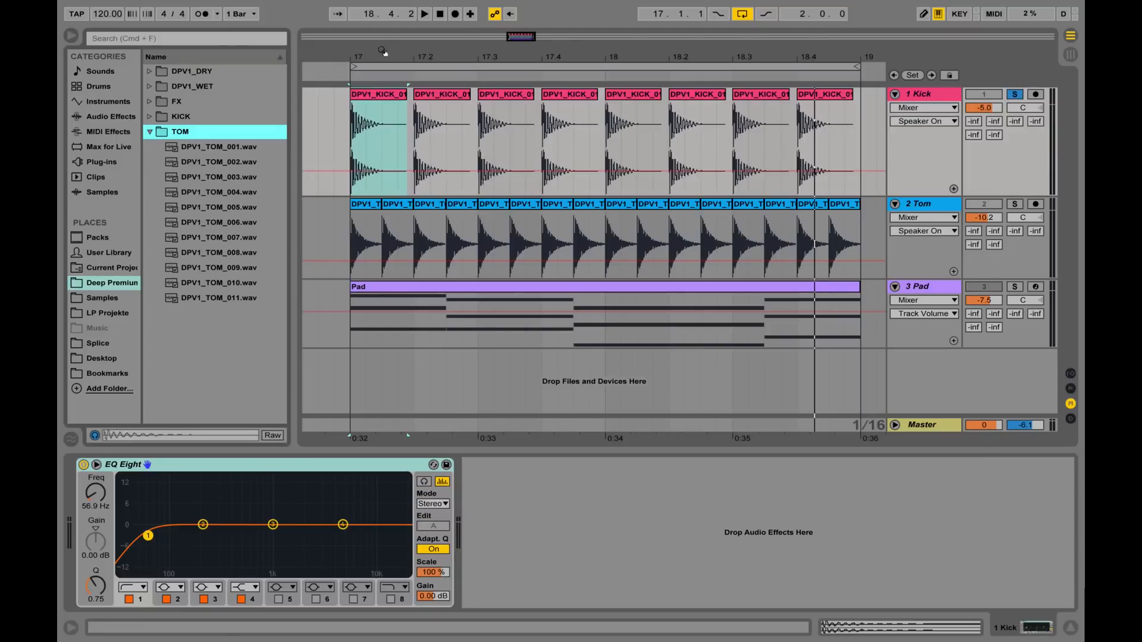
drag(383, 51, 384, 113)
click(229, 298)
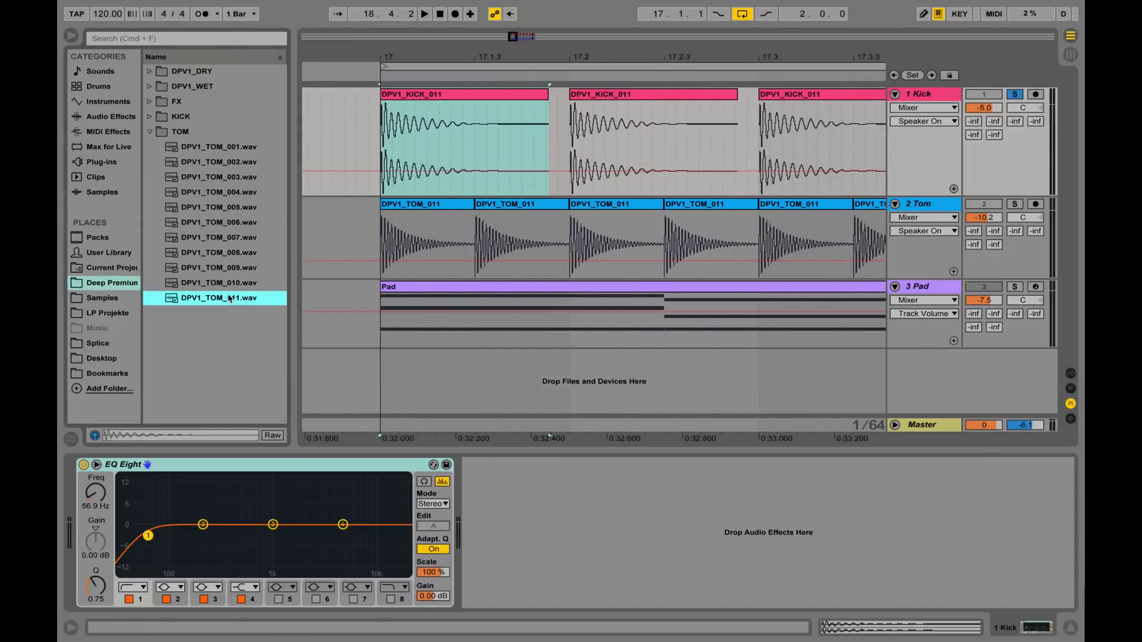
drag(429, 59, 420, 35)
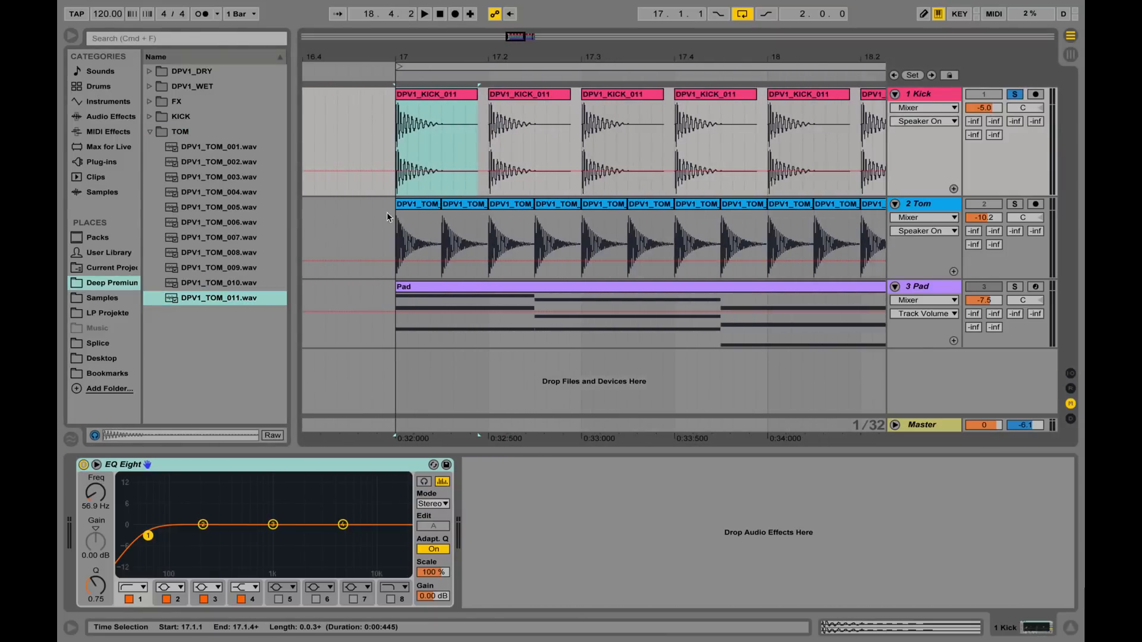
key(Down)
drag(197, 303, 400, 245)
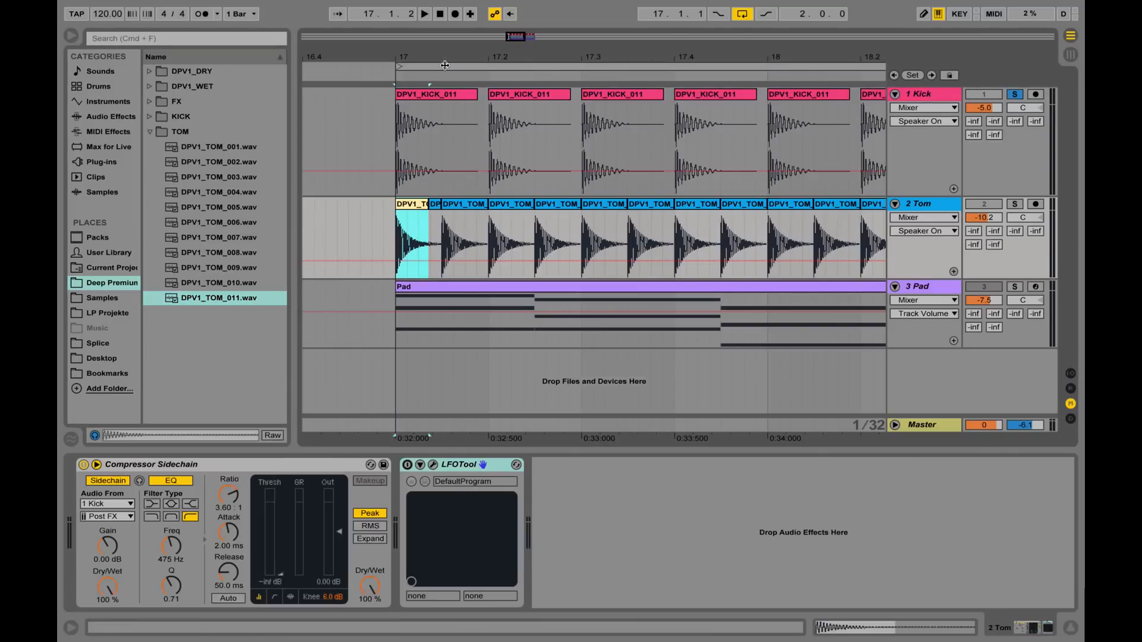
drag(419, 54, 476, 209)
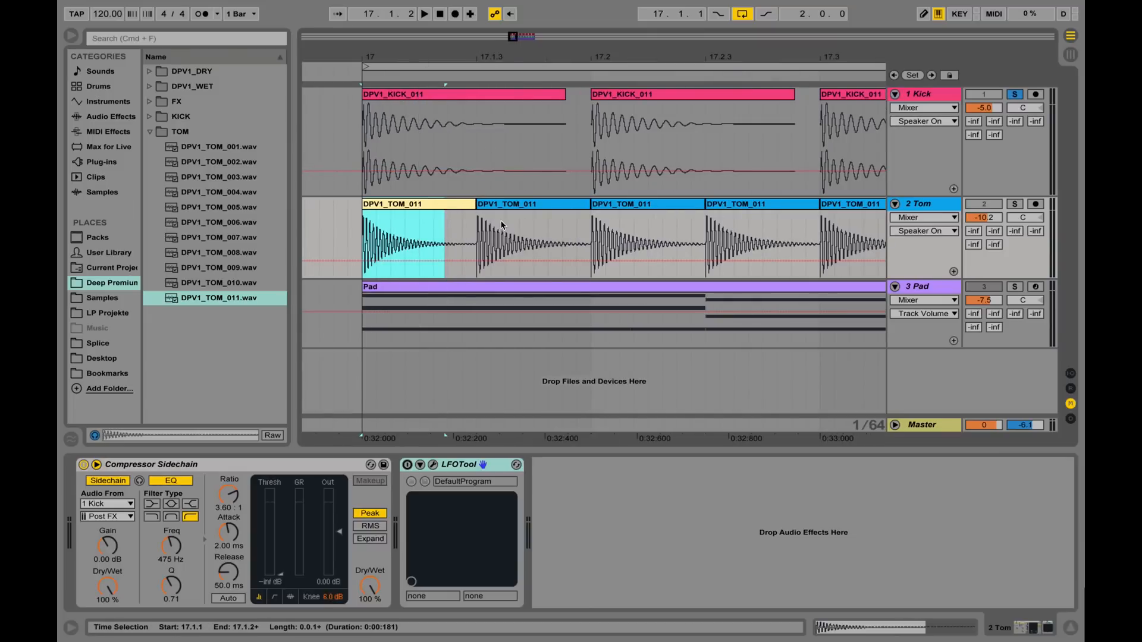
- Adjust the transposition of the first Tom clip after checking its neighbour, and recolor it blue
double_click(501, 212)
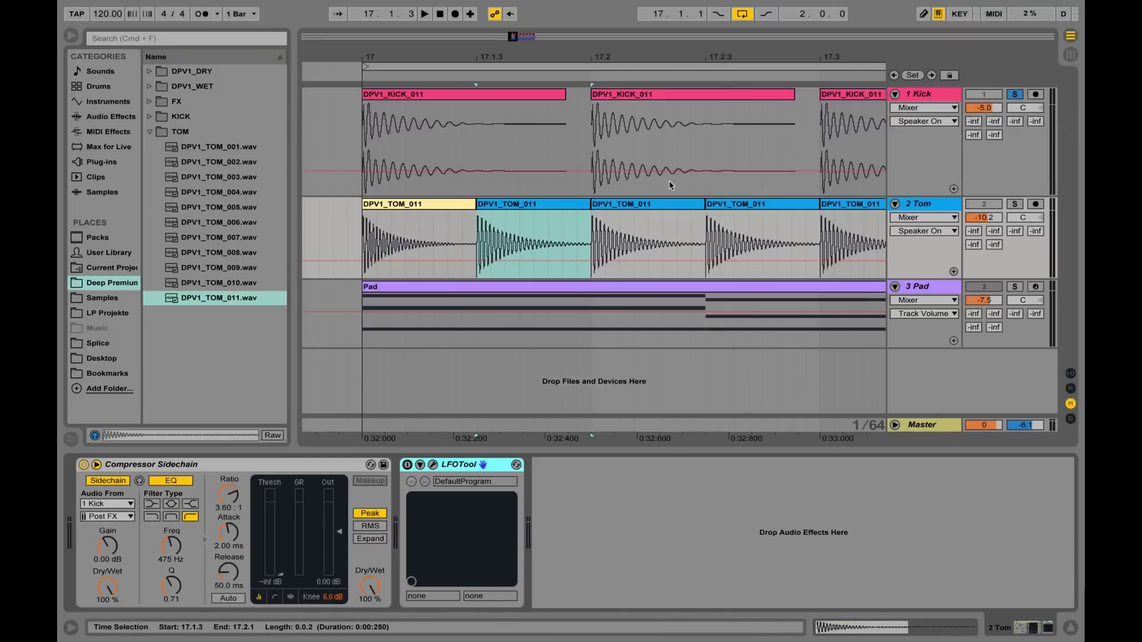
click(416, 94)
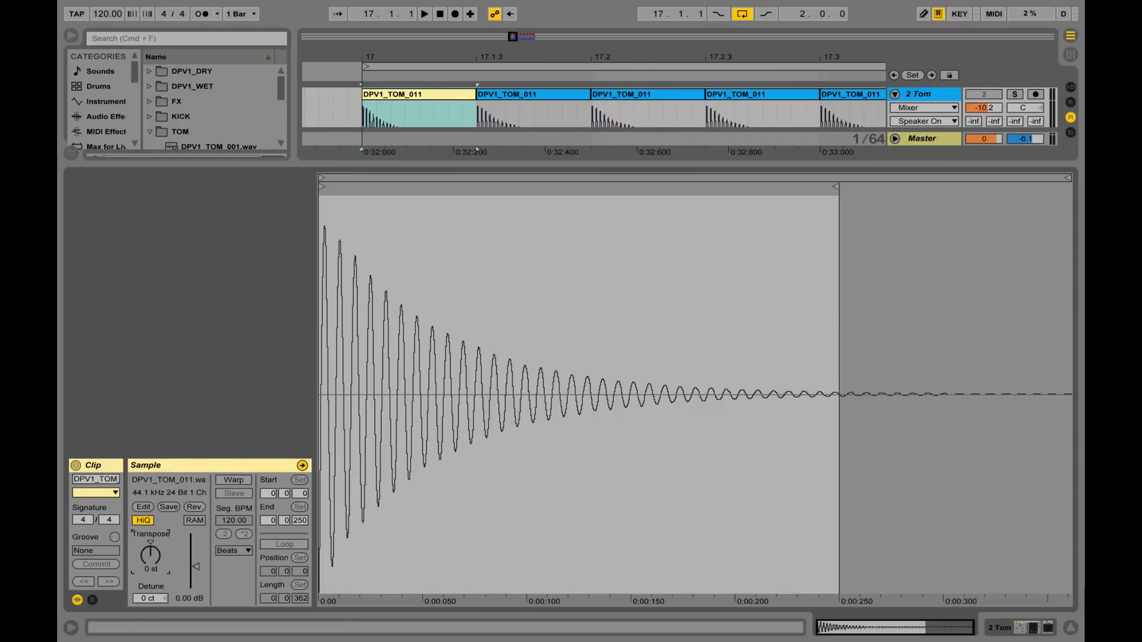
drag(151, 554, 150, 569)
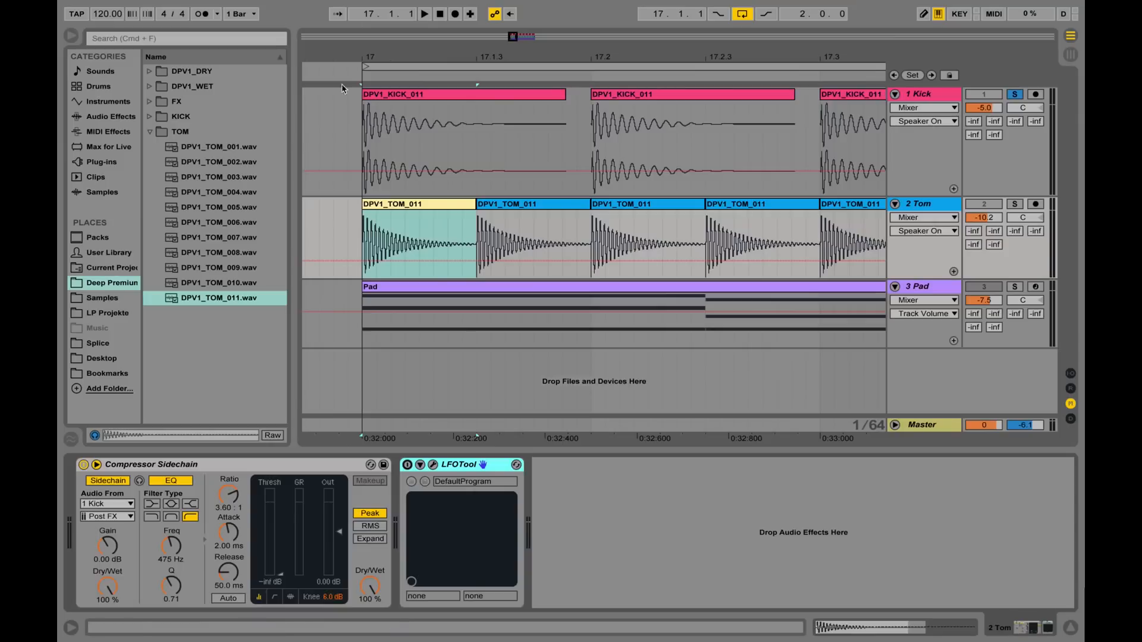
right_click(426, 203)
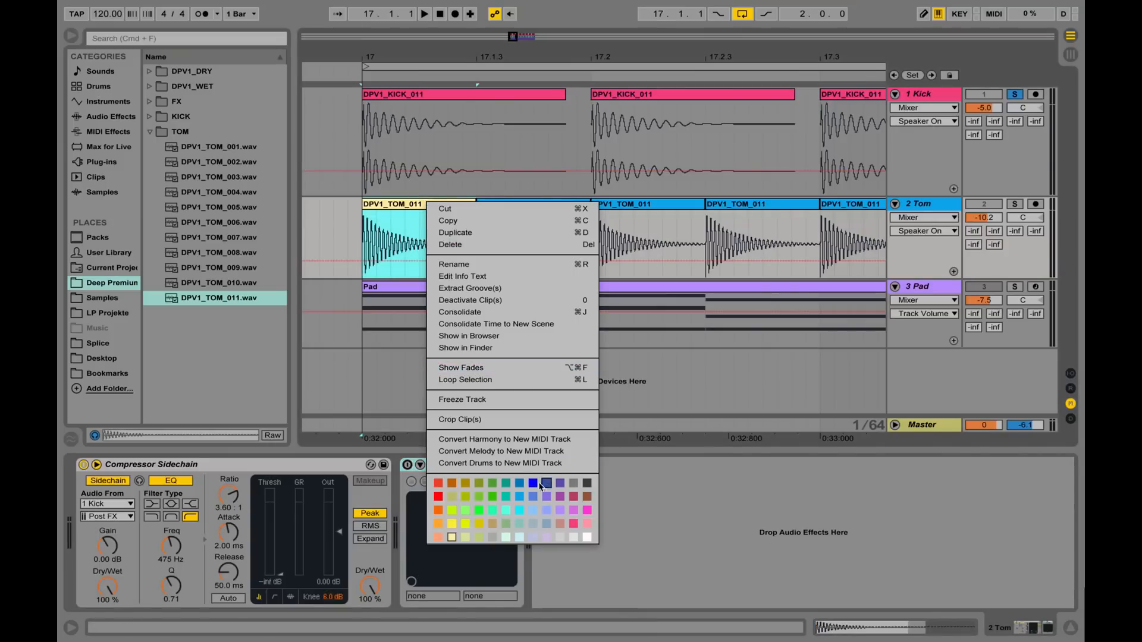
click(520, 496)
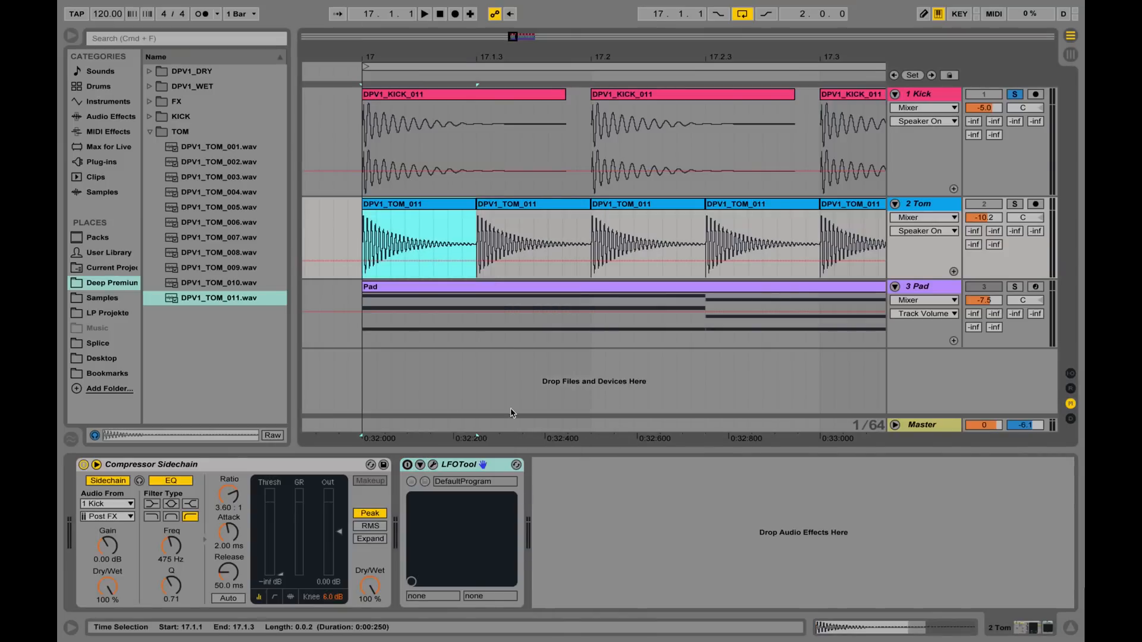
- Listen to the soloed Kick track over the full loop with its EQ Eight displayed
drag(472, 59, 353, 56)
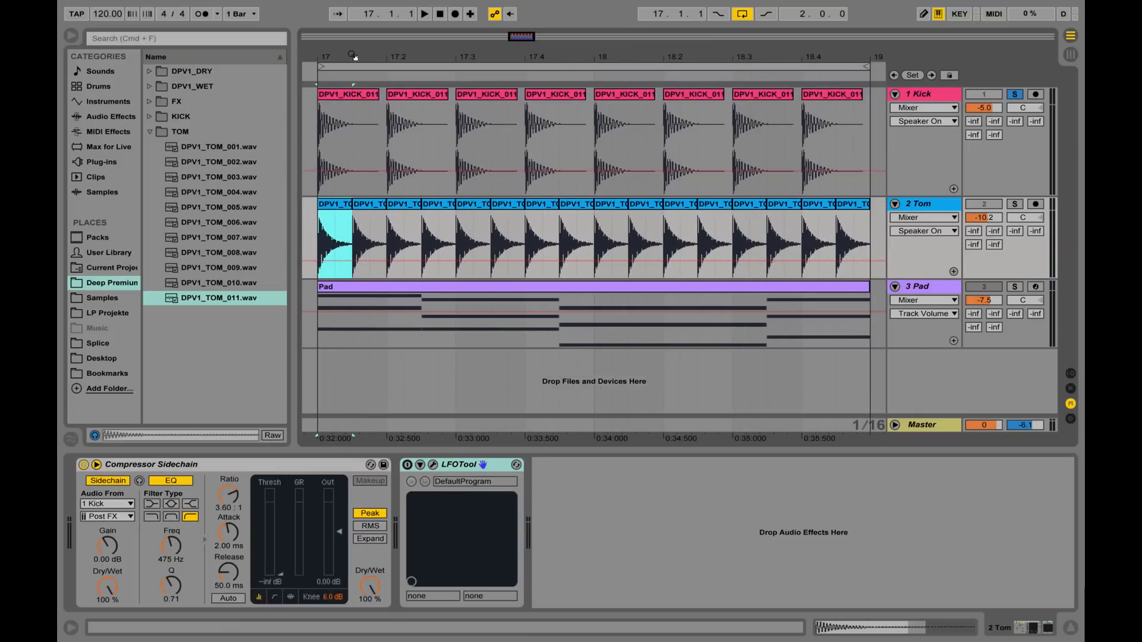
click(926, 99)
key(space)
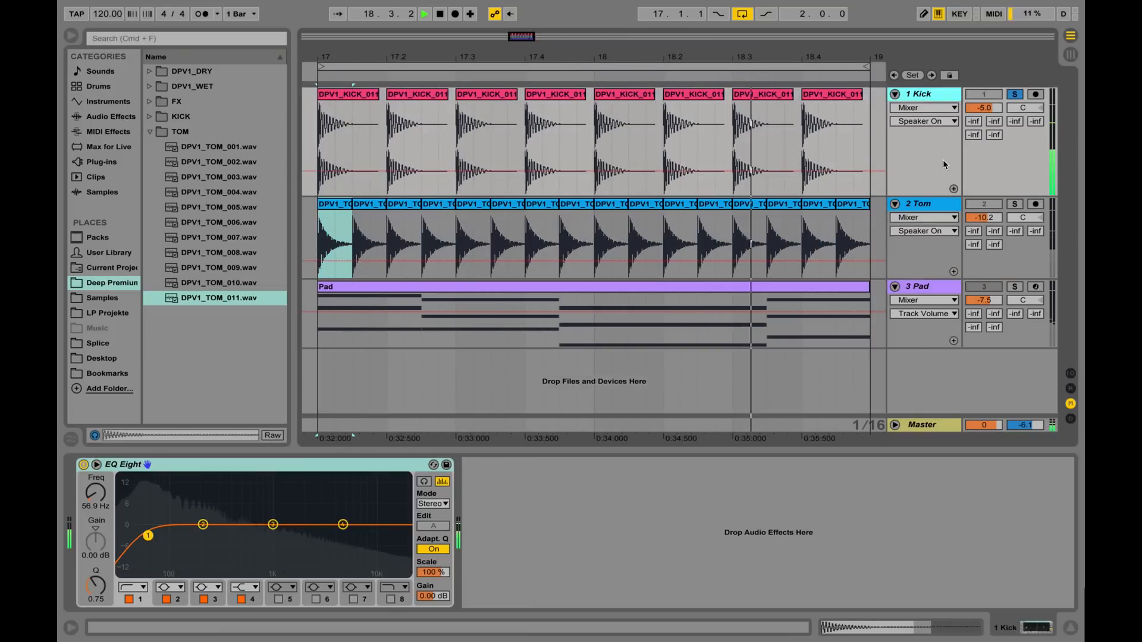
key(space)
- Bypass the Compressor Sidechain on the Tom track and play the loop with only Tom soloed
click(926, 206)
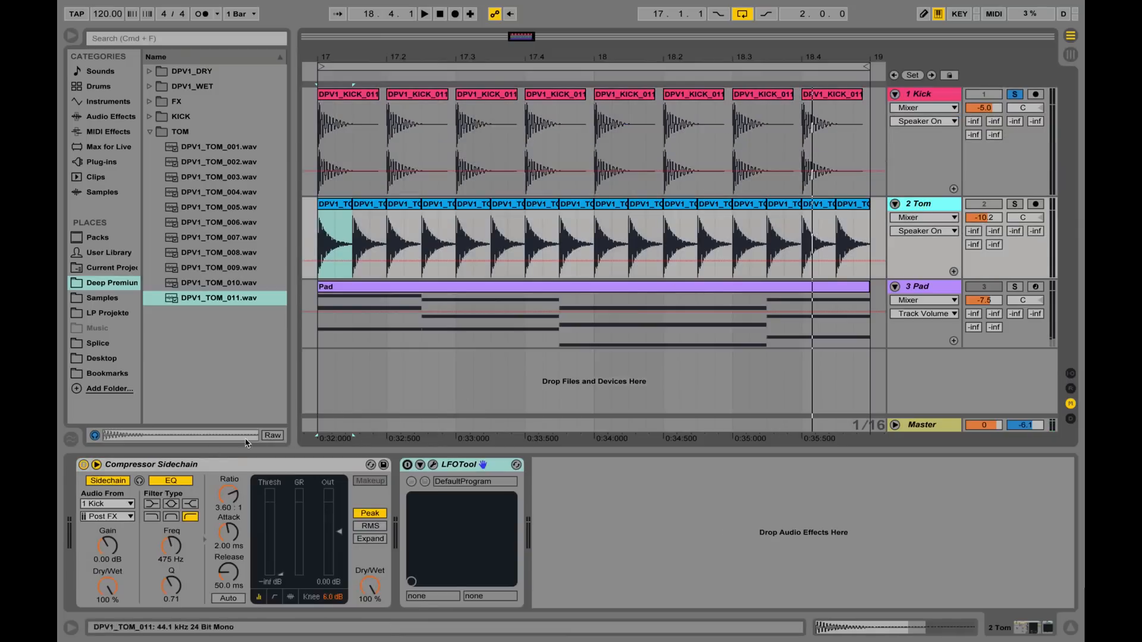
click(84, 465)
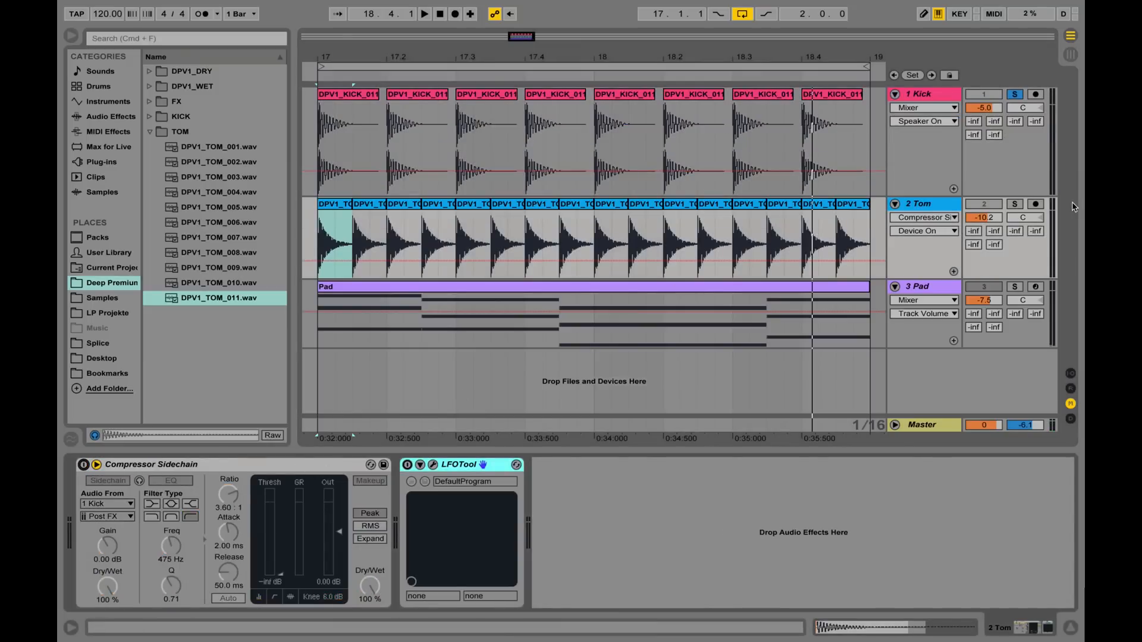
click(1015, 204)
key(space)
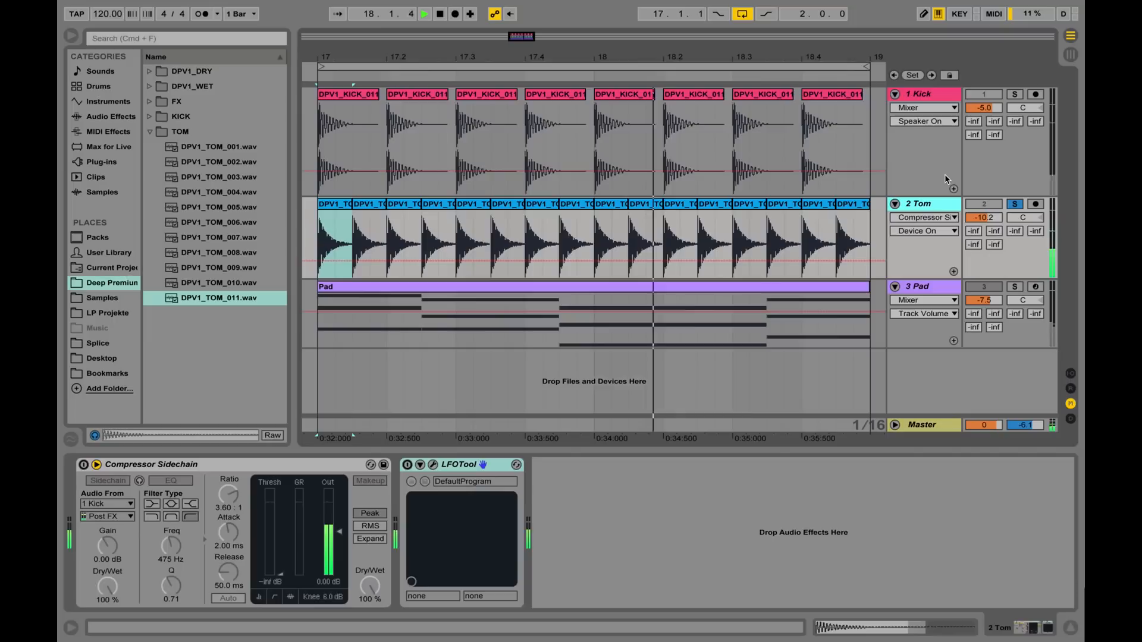
key(space)
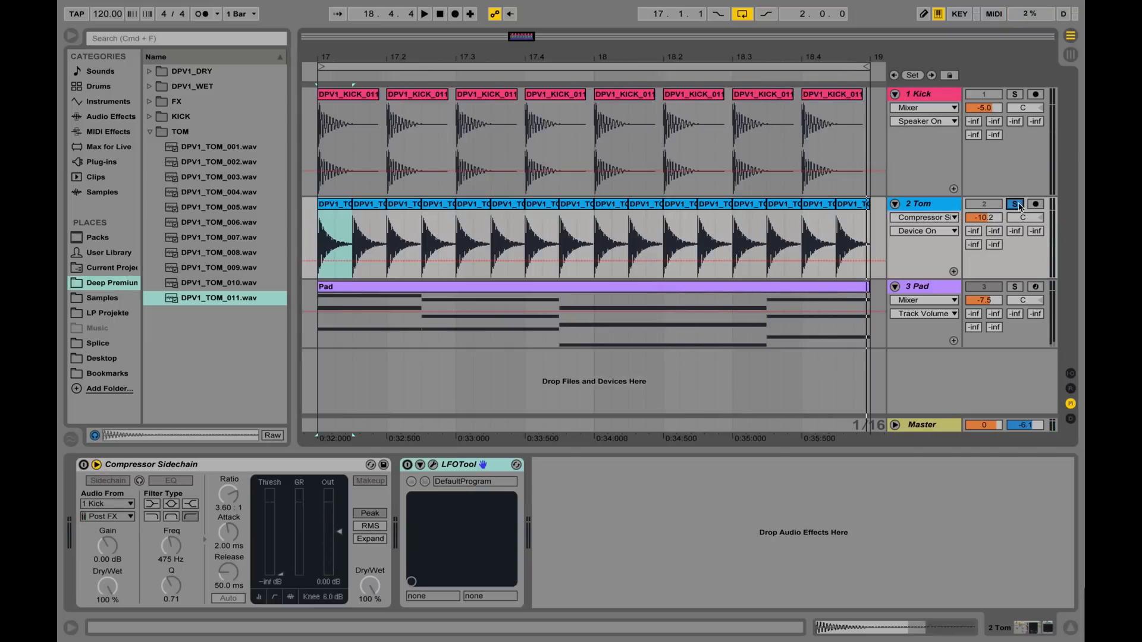
- Turn off soloing, activate the Kick and Tom tracks with Pad deactivated, and play both together
click(1014, 288)
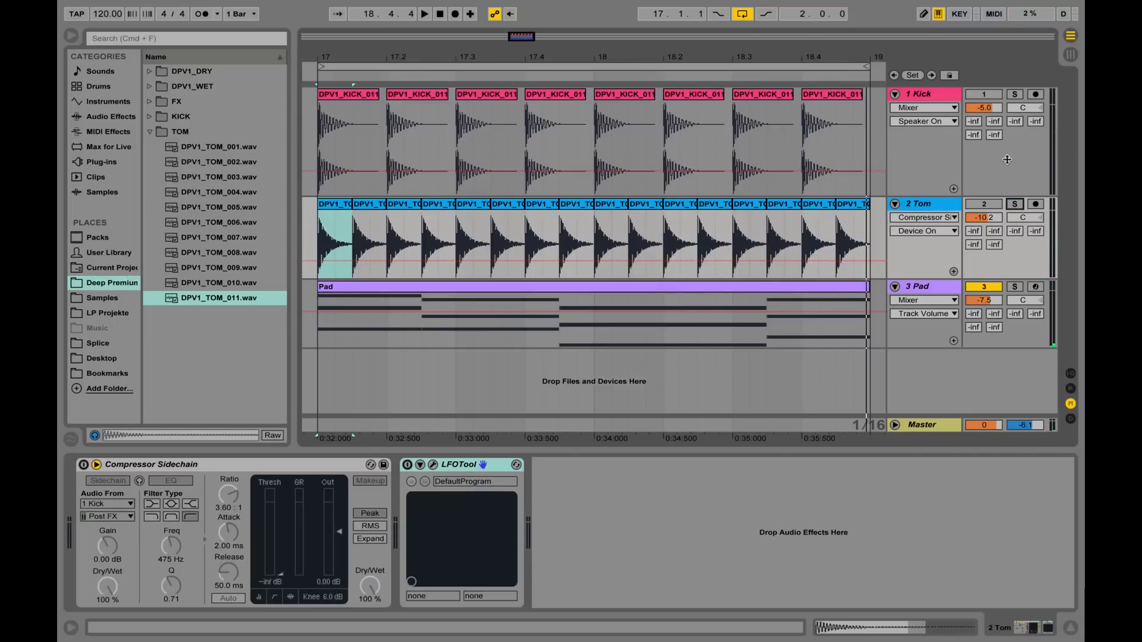
click(984, 204)
shift+click(985, 95)
key(space)
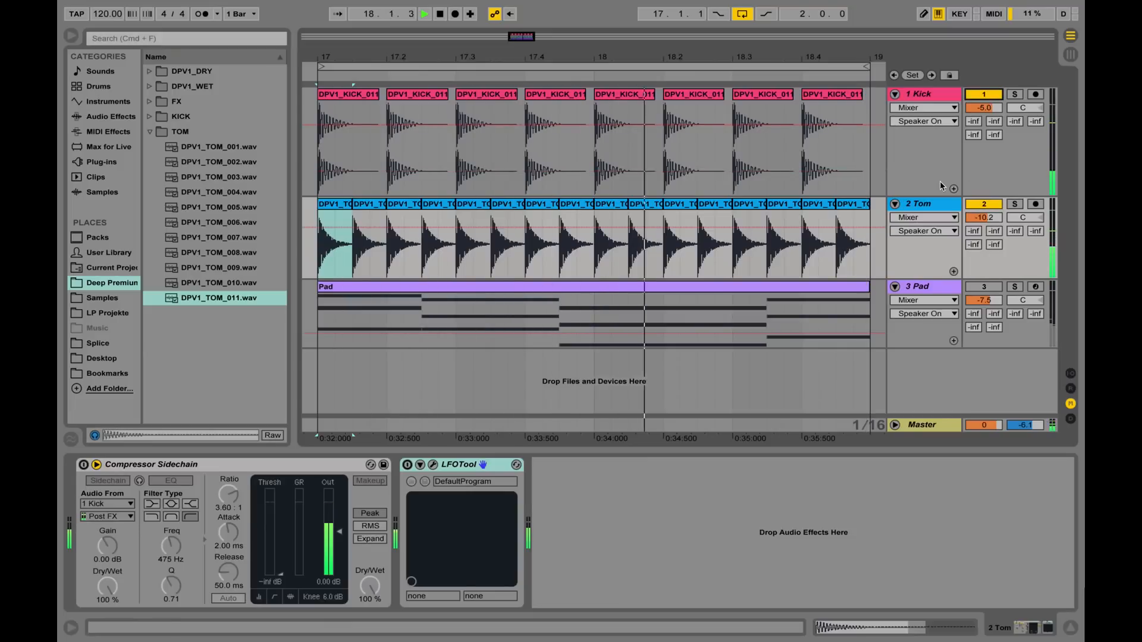
key(space)
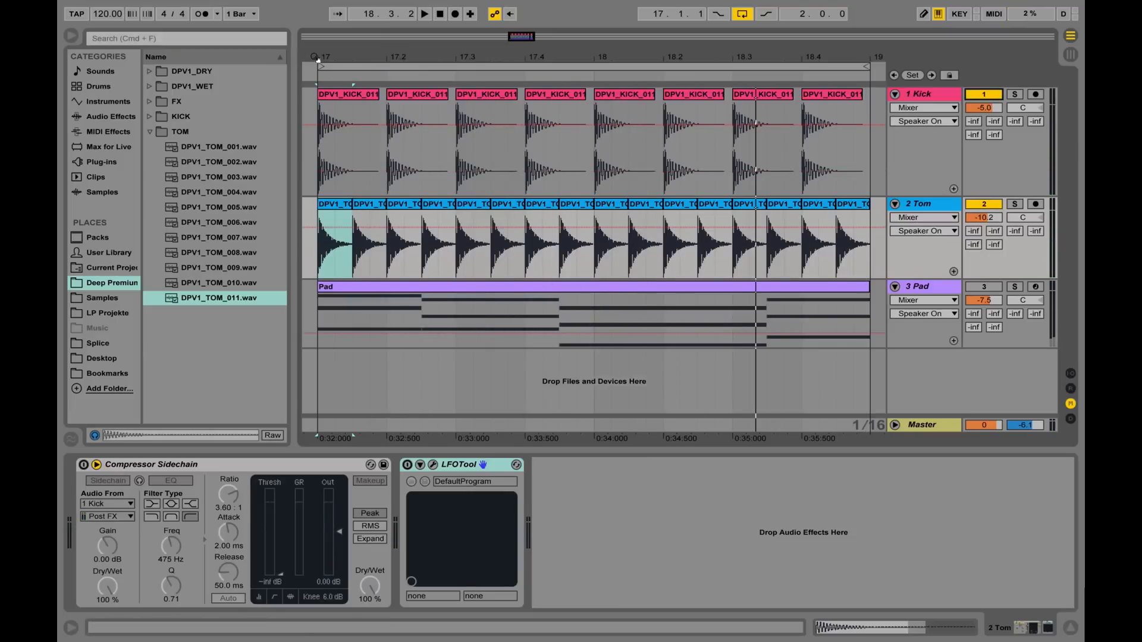
- Examine how the first Kick and Tom waveforms overlap at bar 17, and view the devices on both tracks
drag(318, 60, 386, 131)
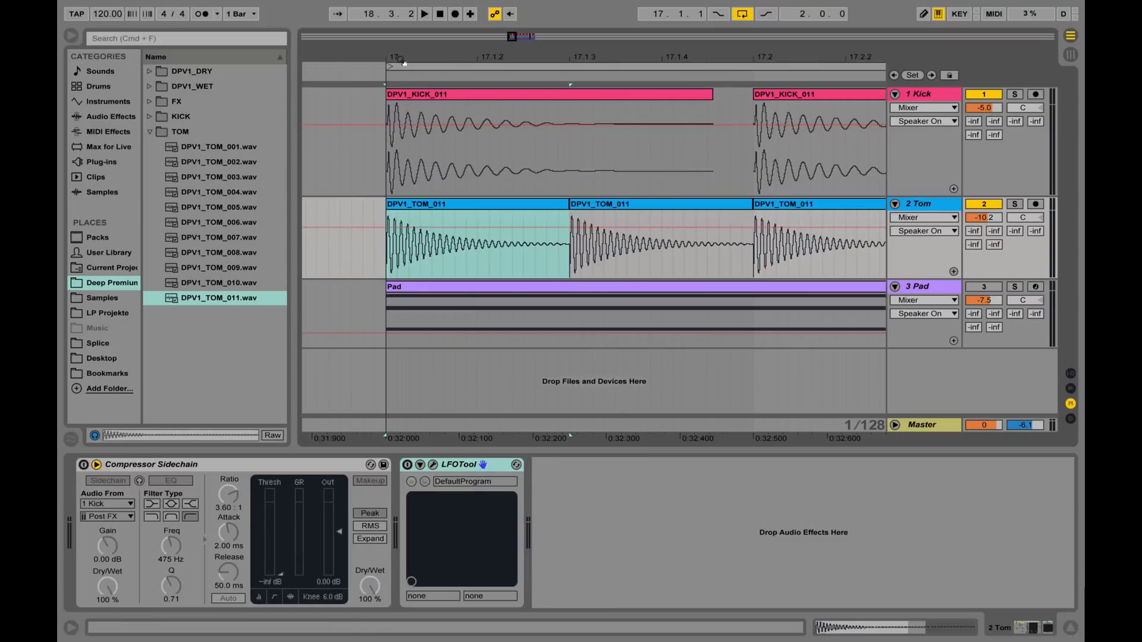
drag(397, 60, 397, 122)
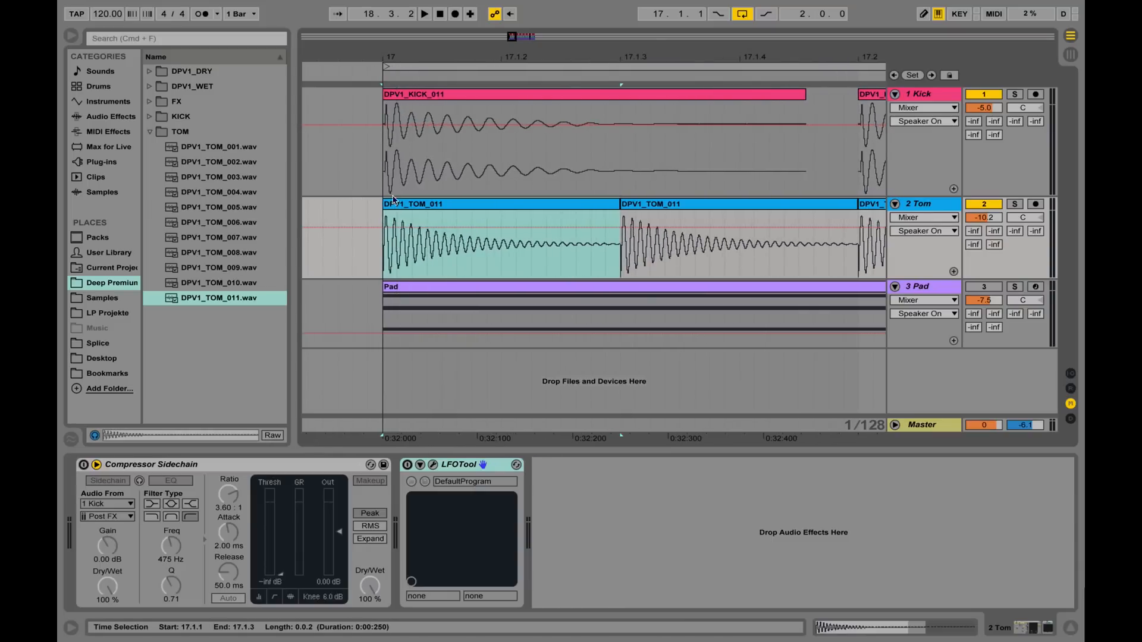
drag(413, 53, 381, 189)
drag(418, 61, 344, 3)
click(926, 95)
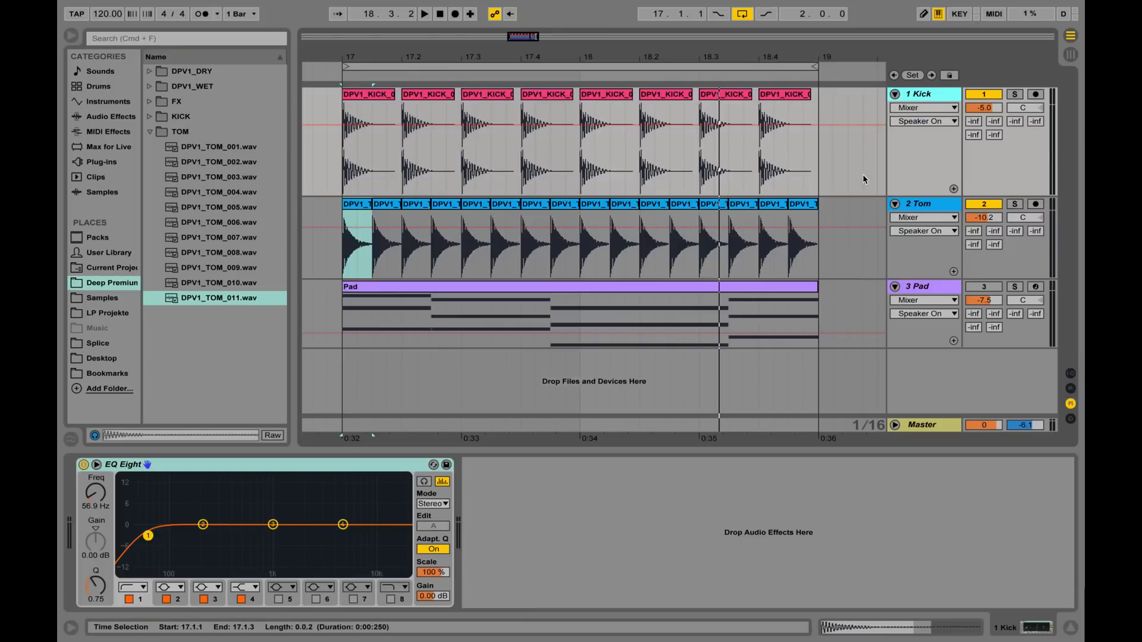
click(929, 205)
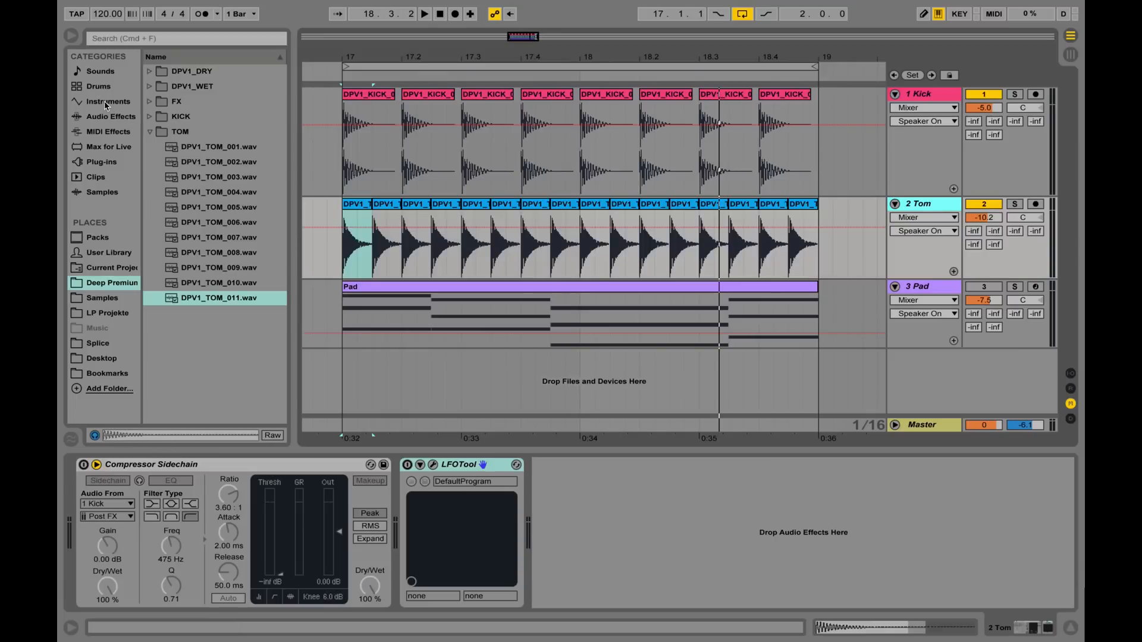
- Add a new Compressor to the Tom track and delete its old Compressor Sidechain device
click(117, 119)
drag(194, 178, 399, 484)
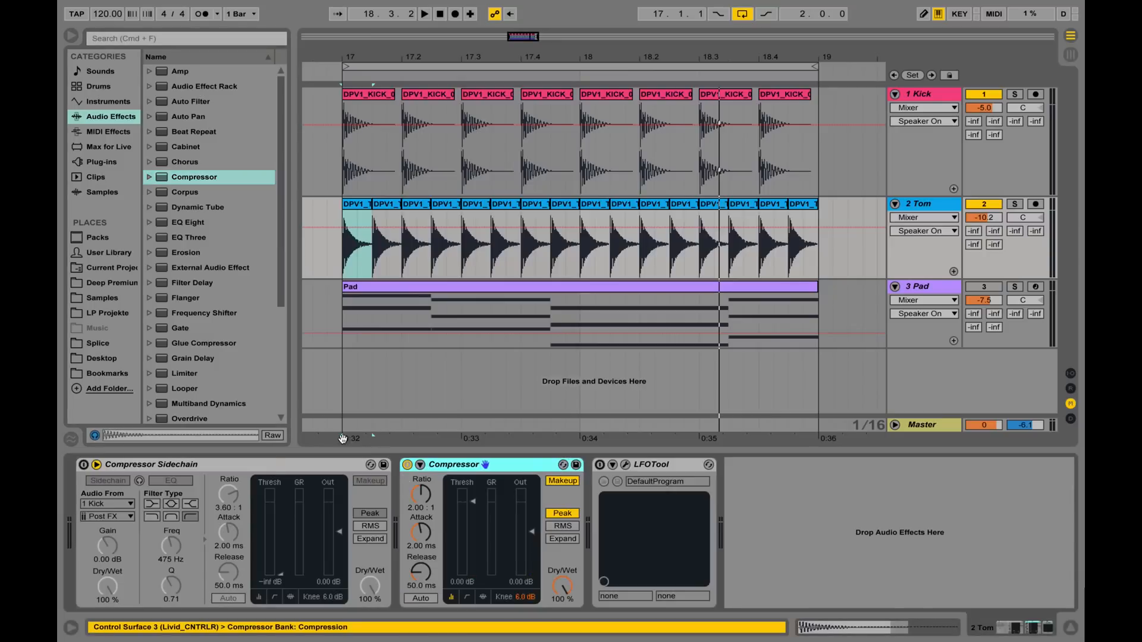
click(236, 460)
key(Delete)
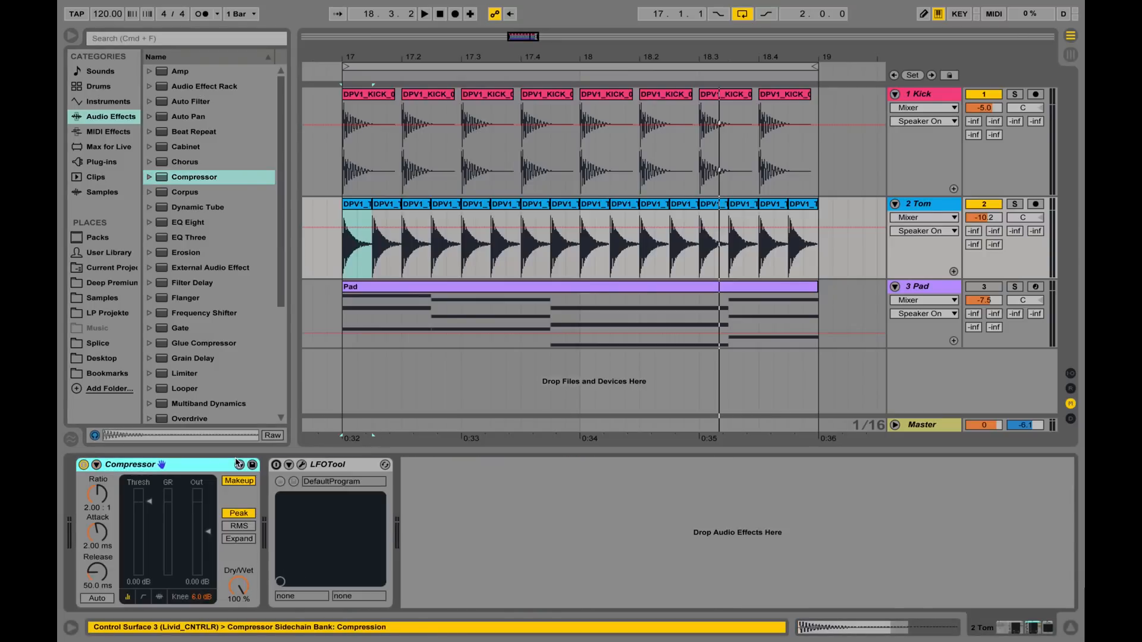
- Expand the new Compressor's sidechain section, enable Sidechain, and set its audio source to 1 Kick
click(97, 465)
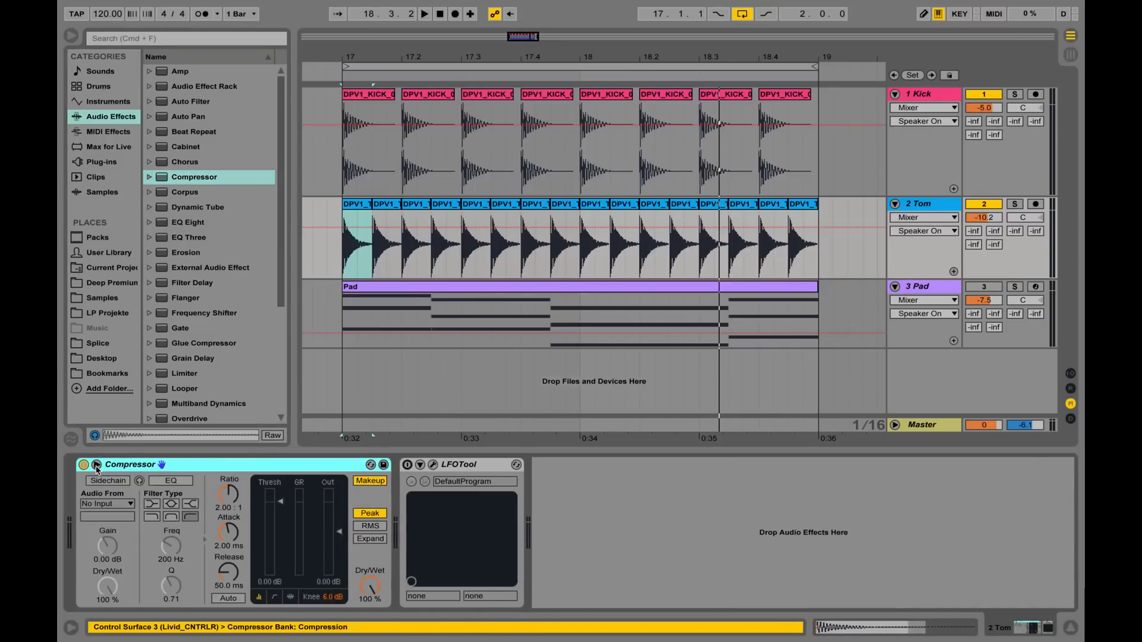
click(104, 481)
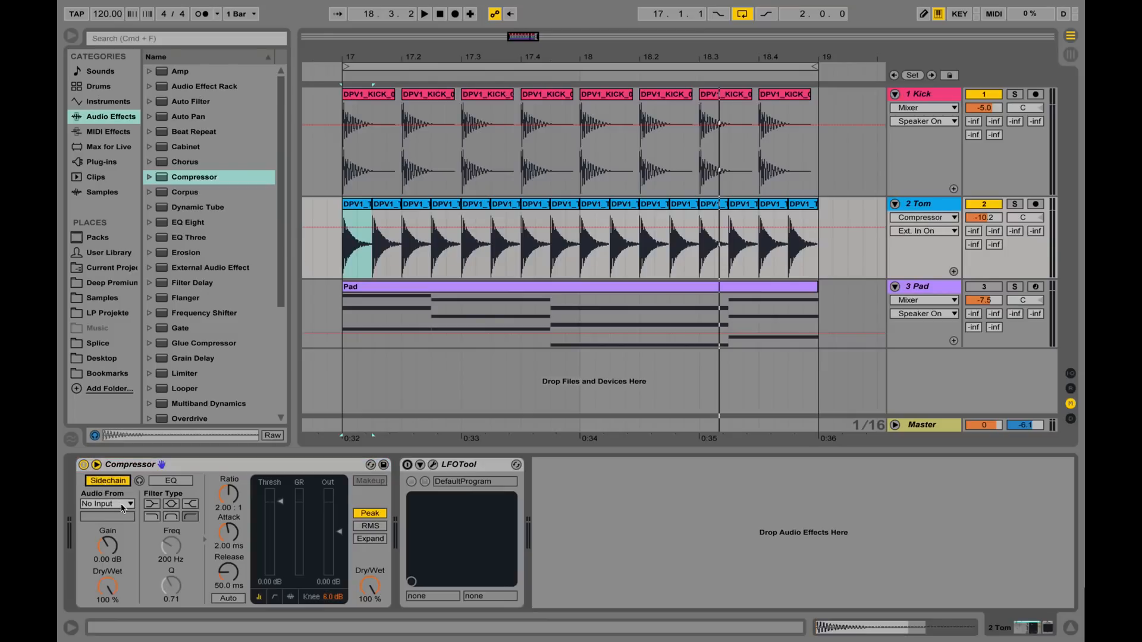
click(123, 506)
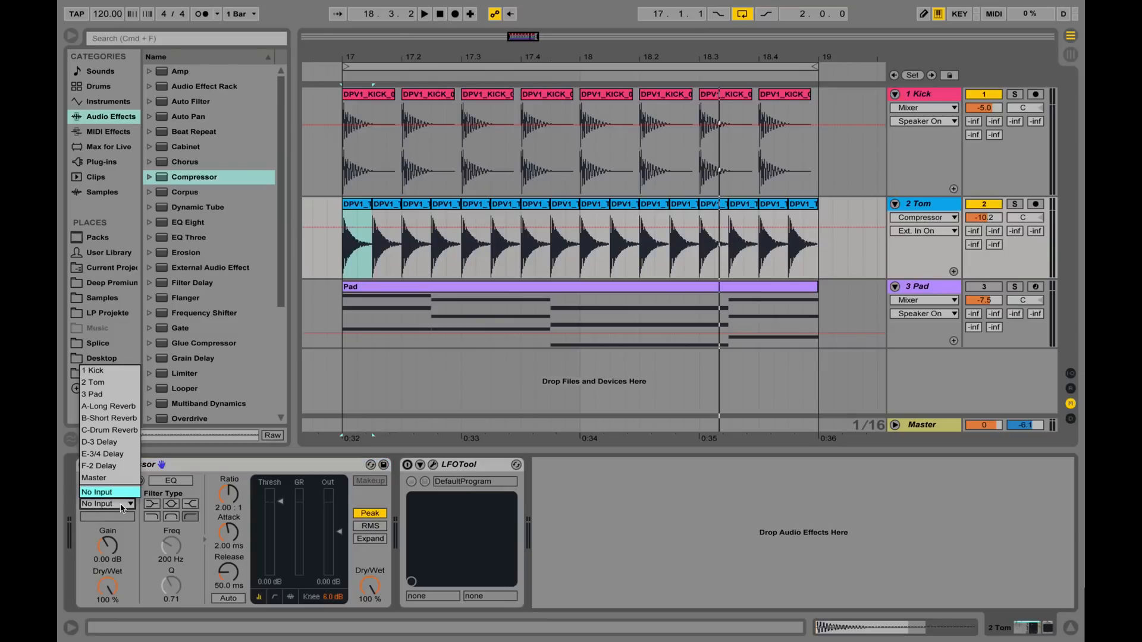
click(108, 371)
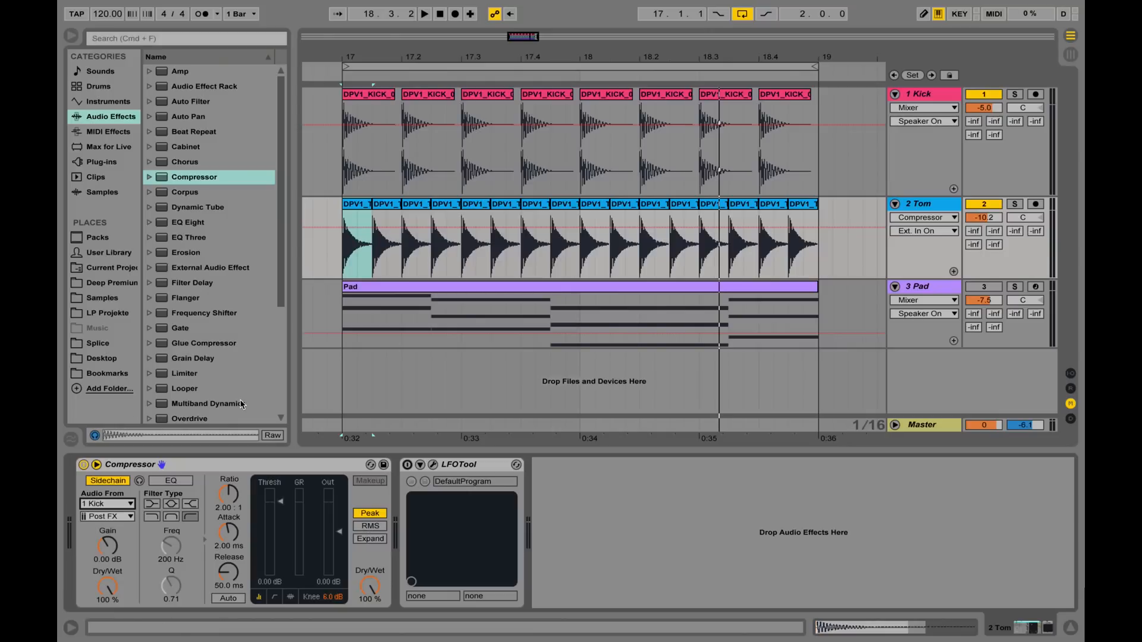
- Play the loop with the Compressor's ratio at 1.00 : 1, and return the ratio to 2.00 : 1
click(232, 505)
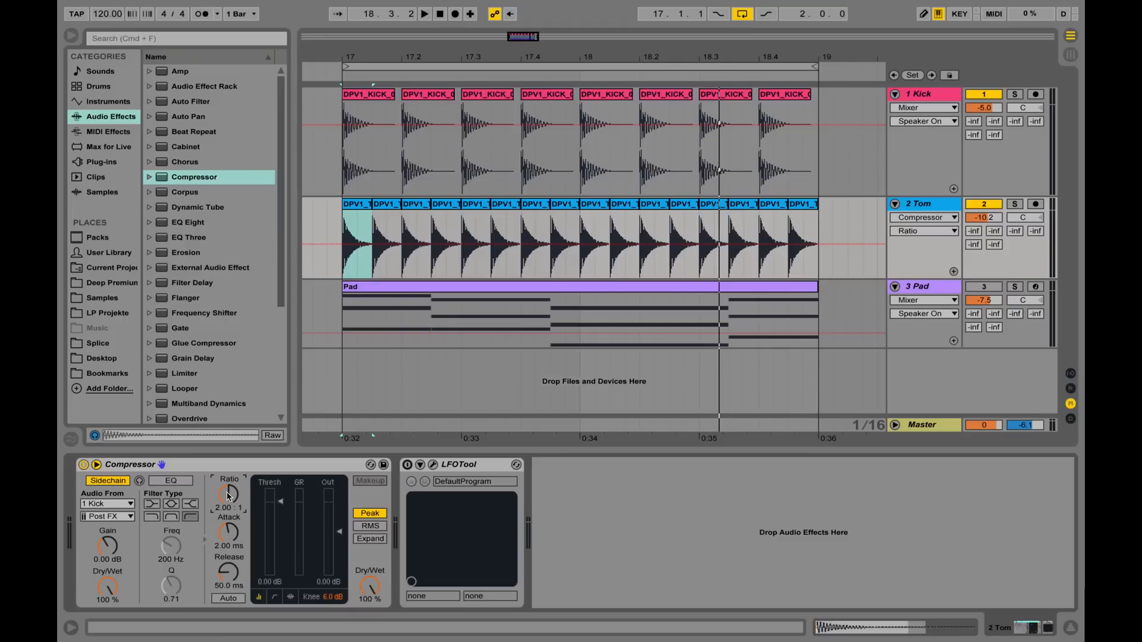
drag(228, 496, 228, 524)
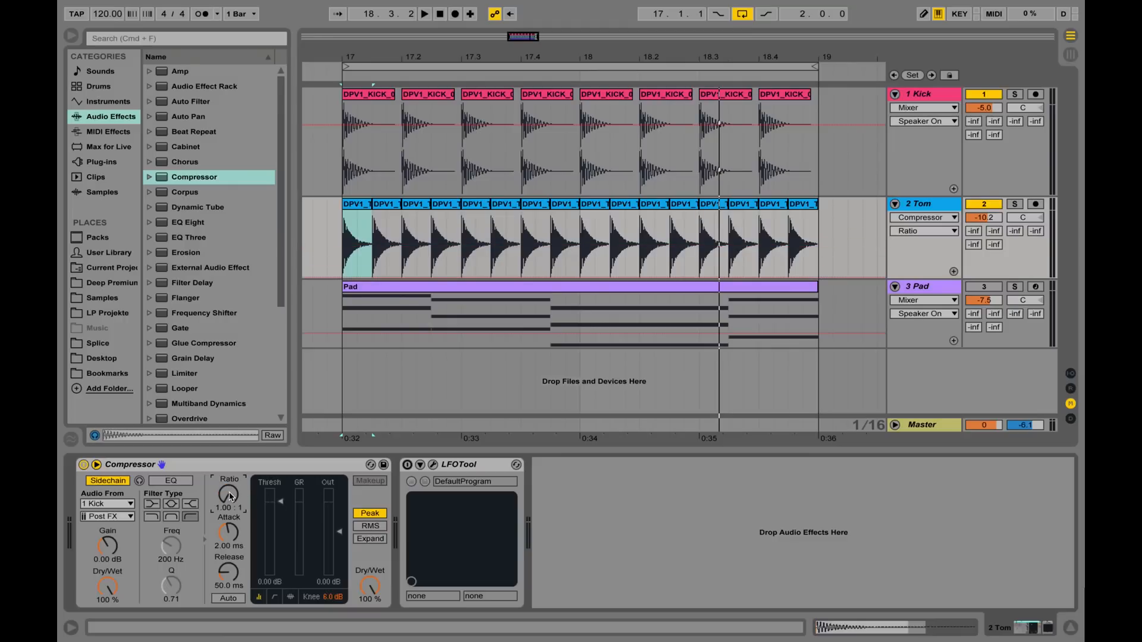
key(space)
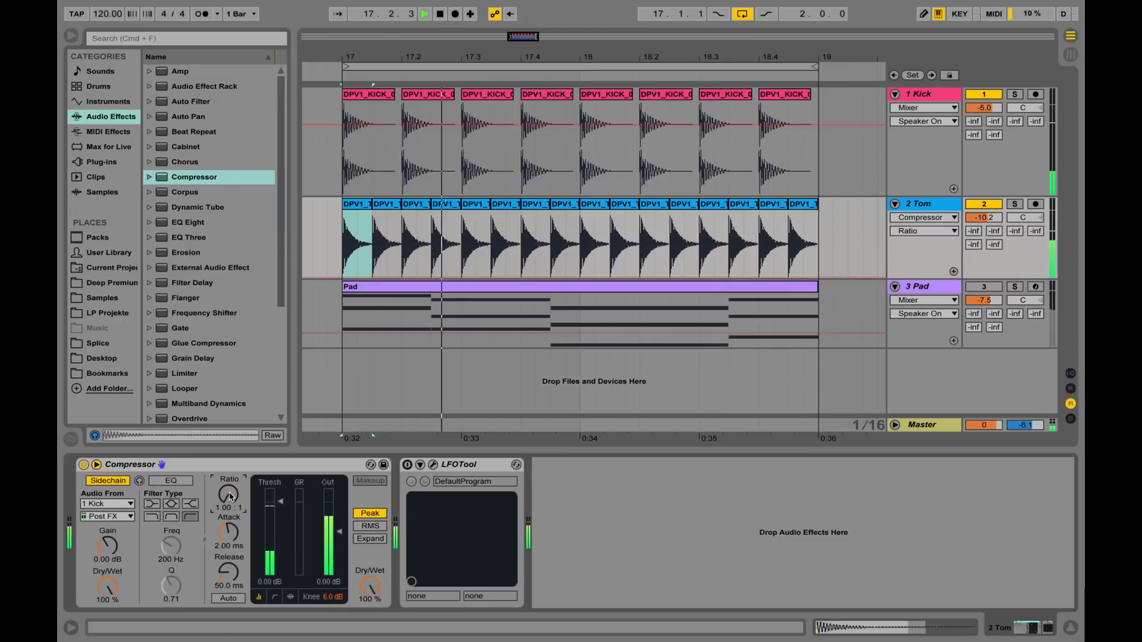
key(space)
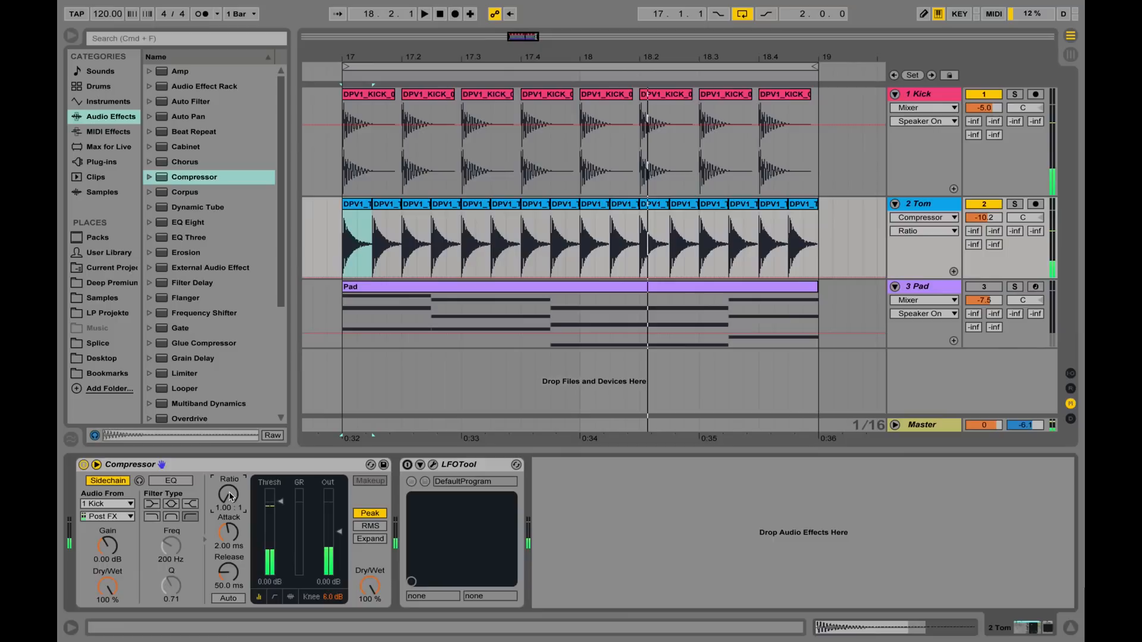
drag(228, 496, 228, 479)
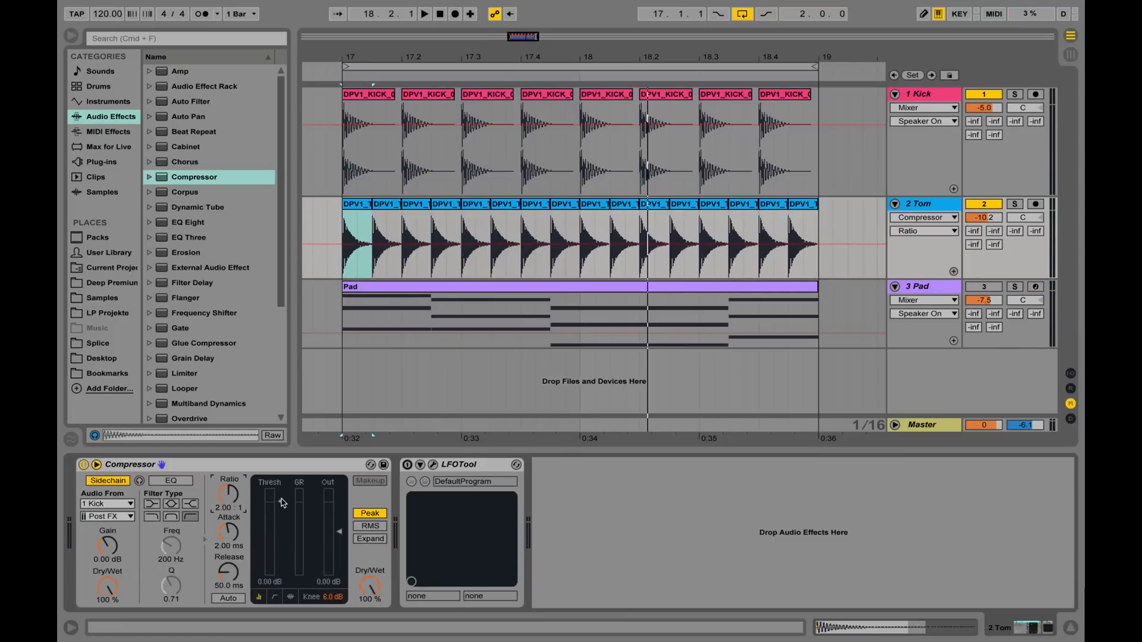
- Lower the Compressor's threshold to -53.0 dB while listening to the Kick and Tom loop
drag(283, 506, 283, 516)
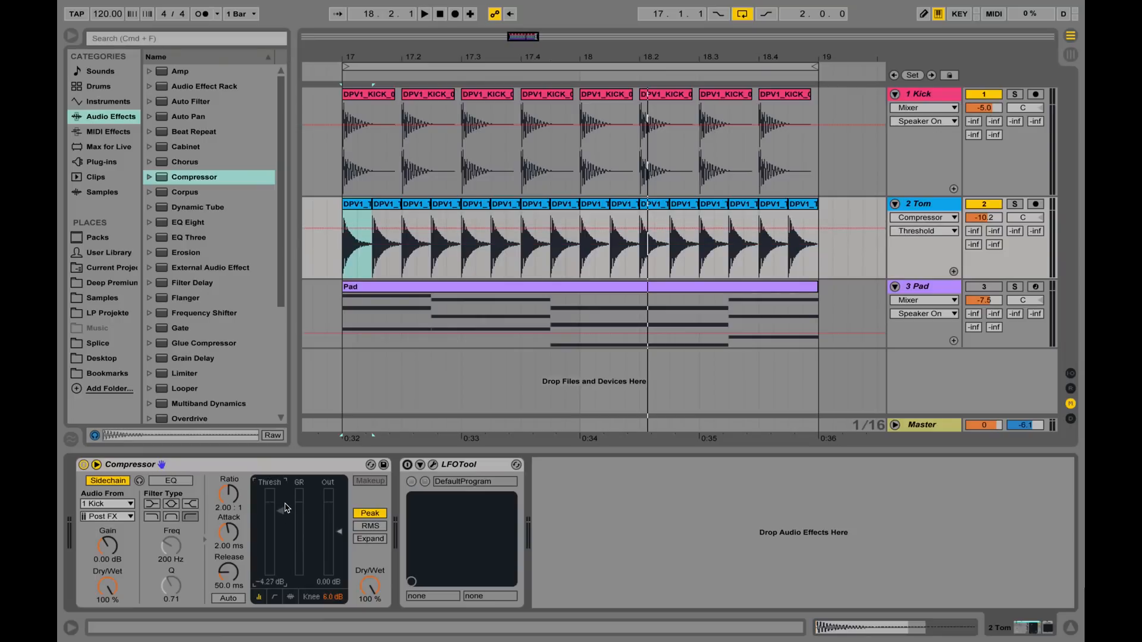
key(space)
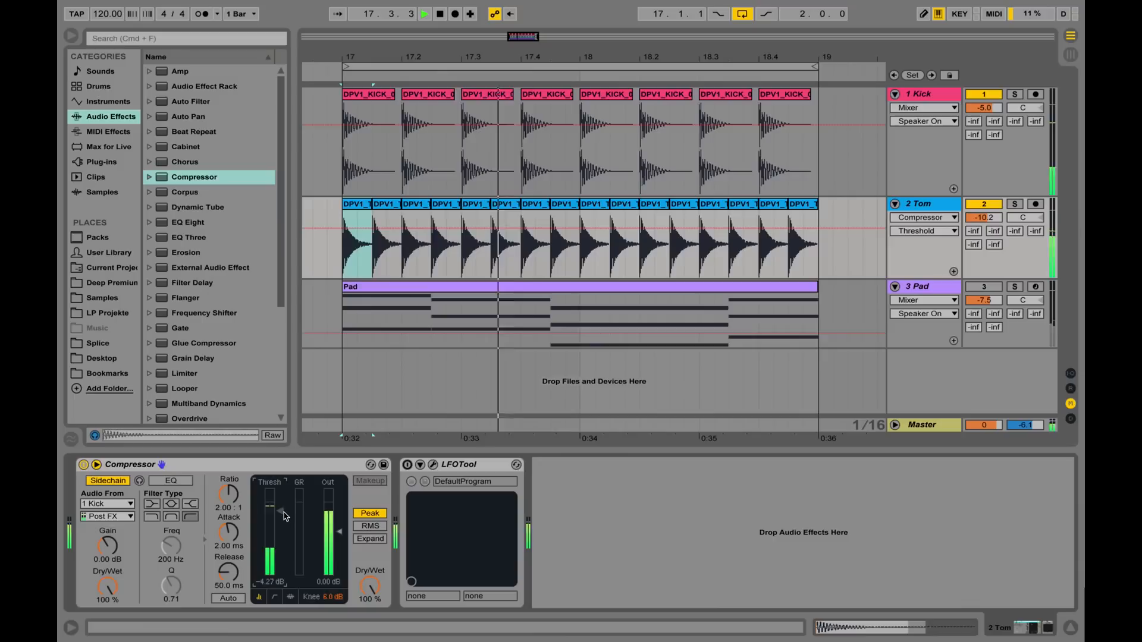
drag(286, 508, 280, 572)
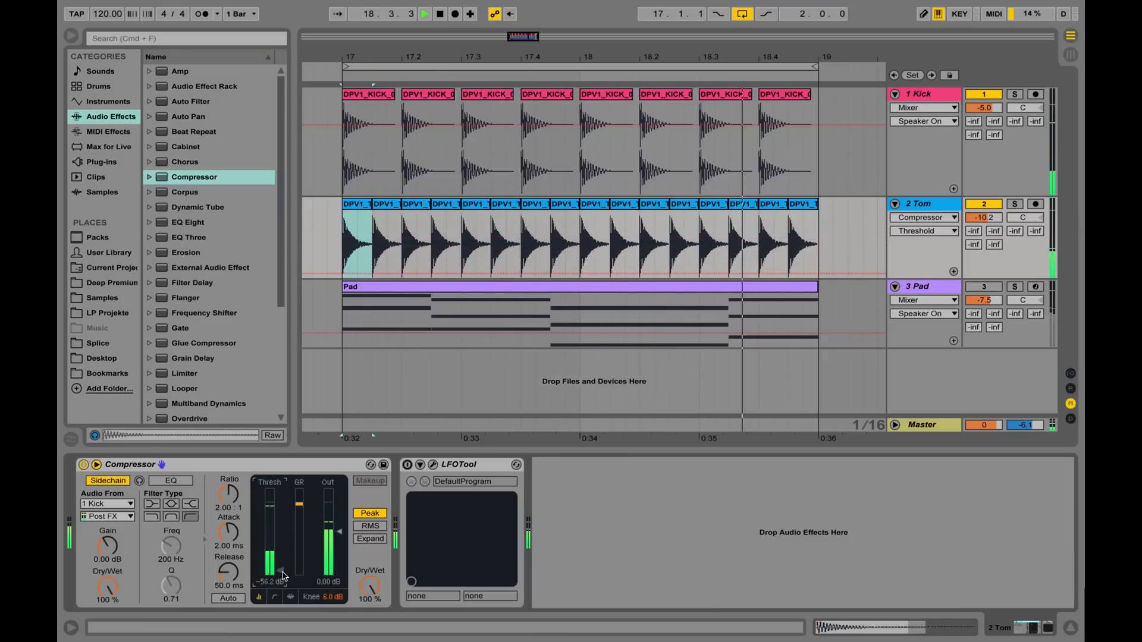
key(space)
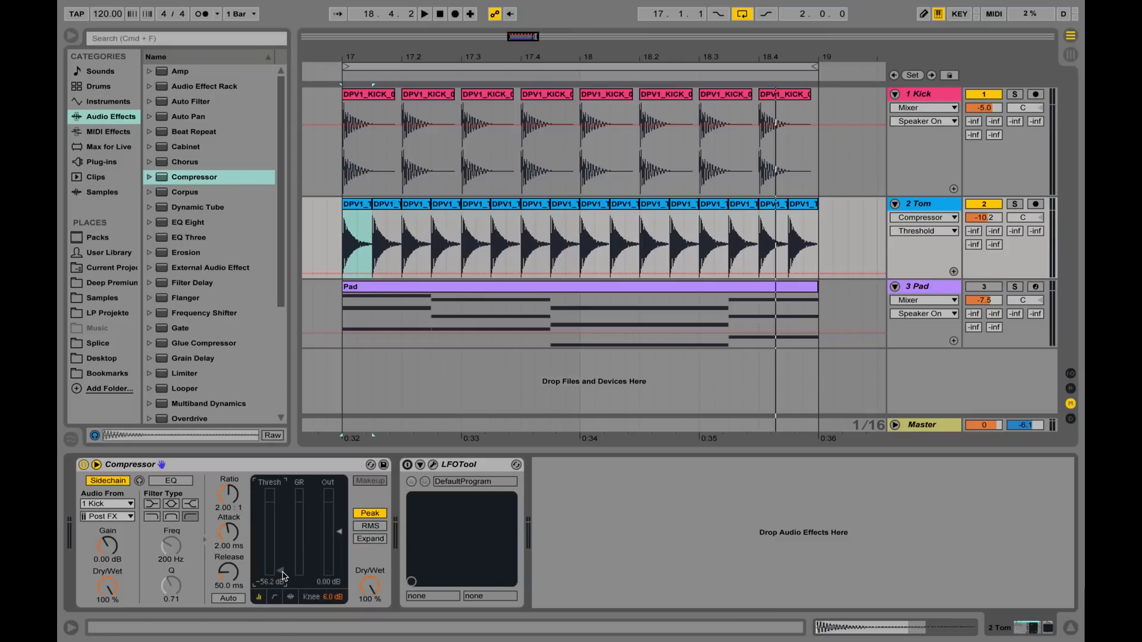
key(space)
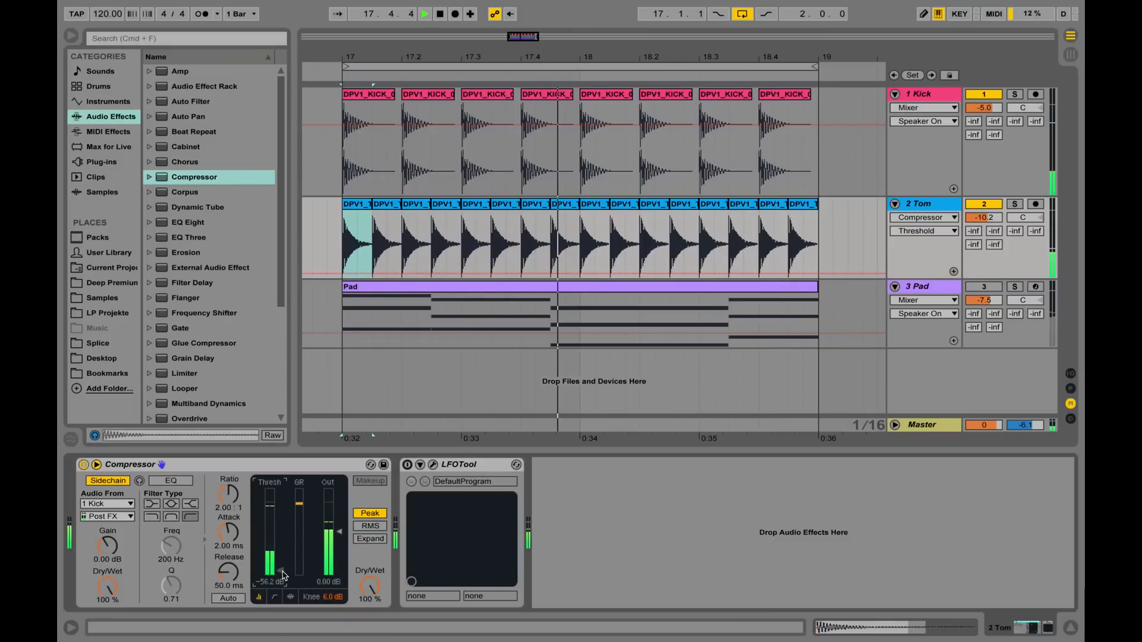
drag(282, 572, 282, 571)
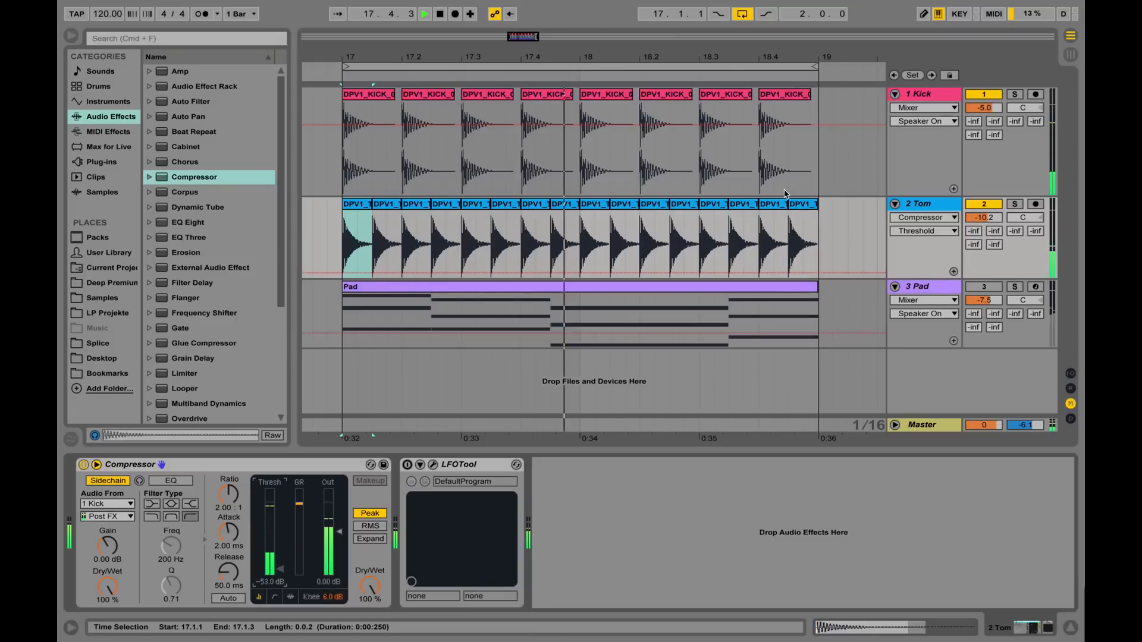
- Listen to the compressed Tom soloed, return to hearing it together with the Kick, and stop playback
click(1019, 204)
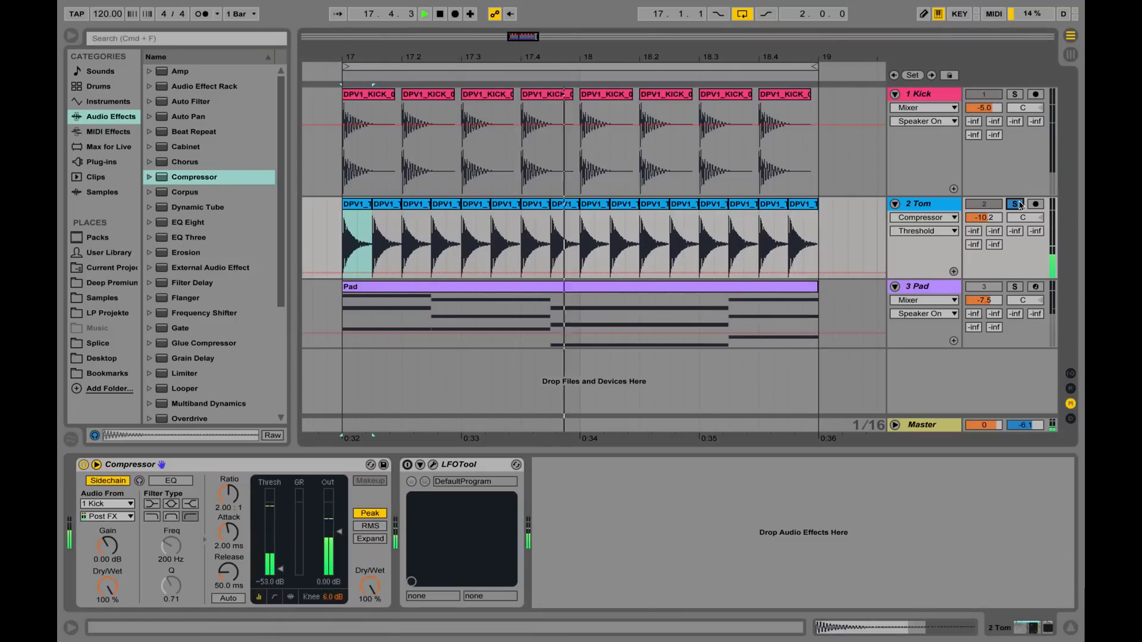
click(1019, 204)
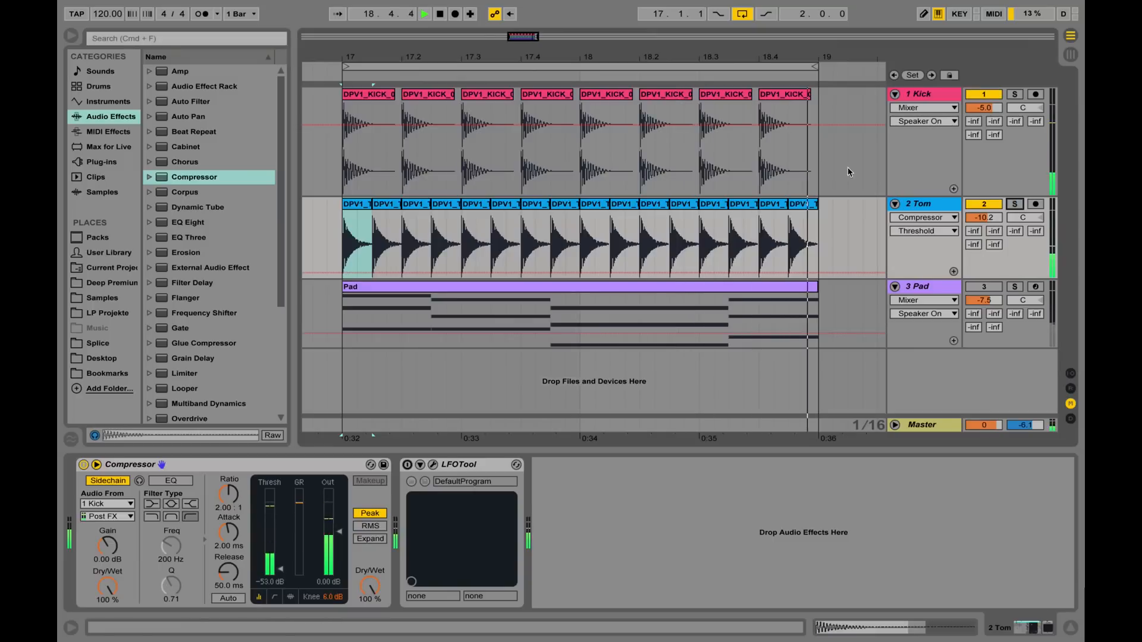
key(space)
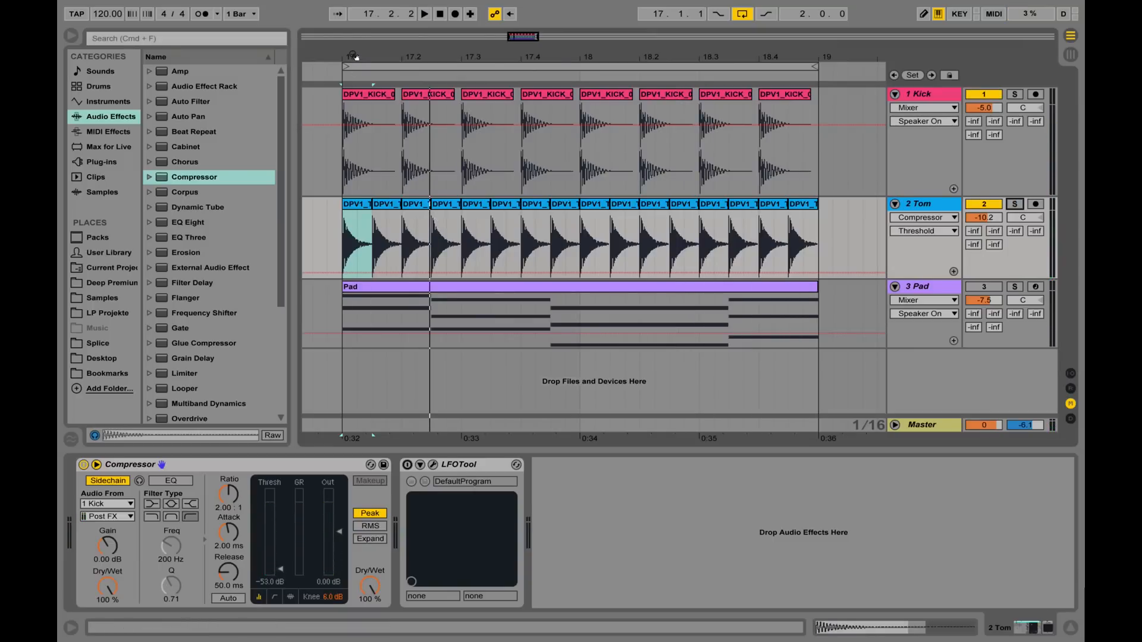
- Deactivate the Kick track and play the loop to hear only the sidechained Tom
scroll(372, 107, up, 5)
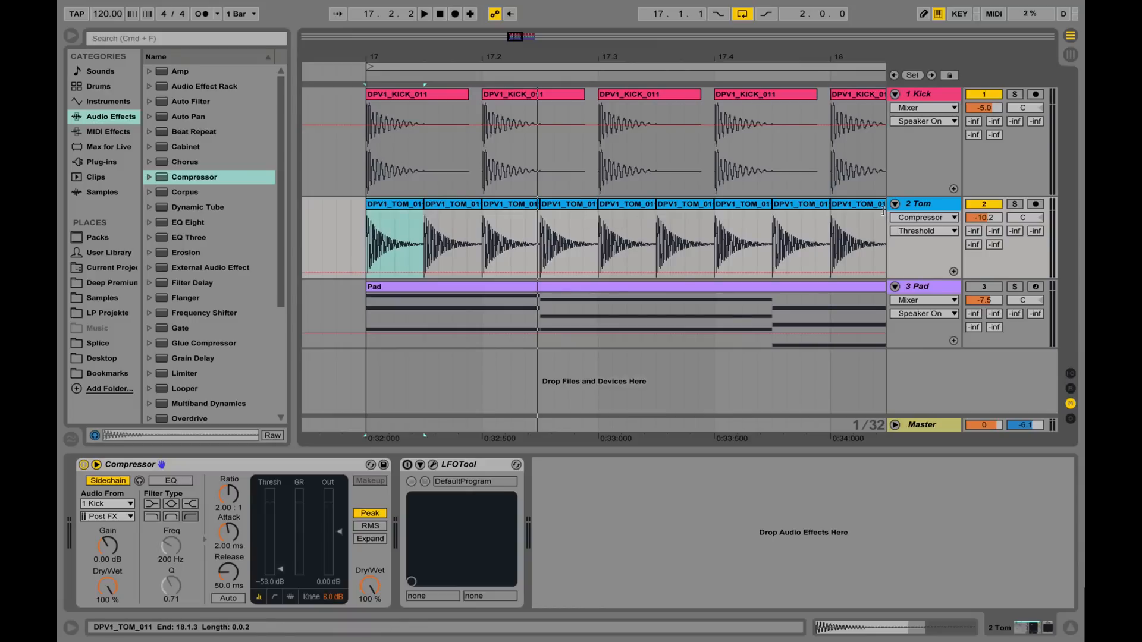
drag(450, 58, 391, 57)
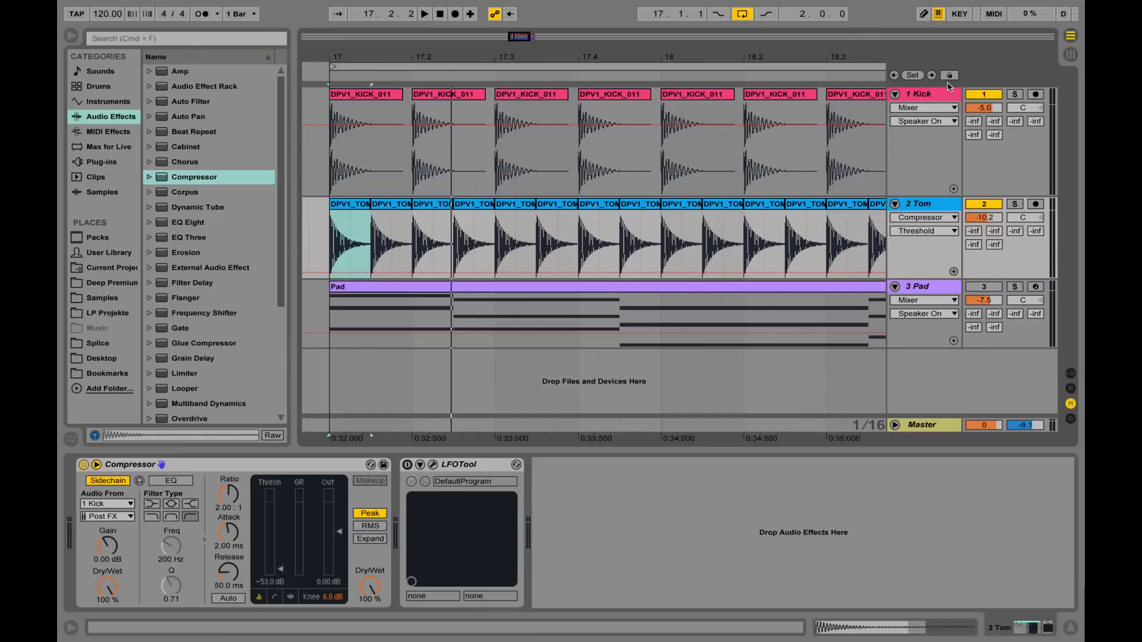
click(983, 95)
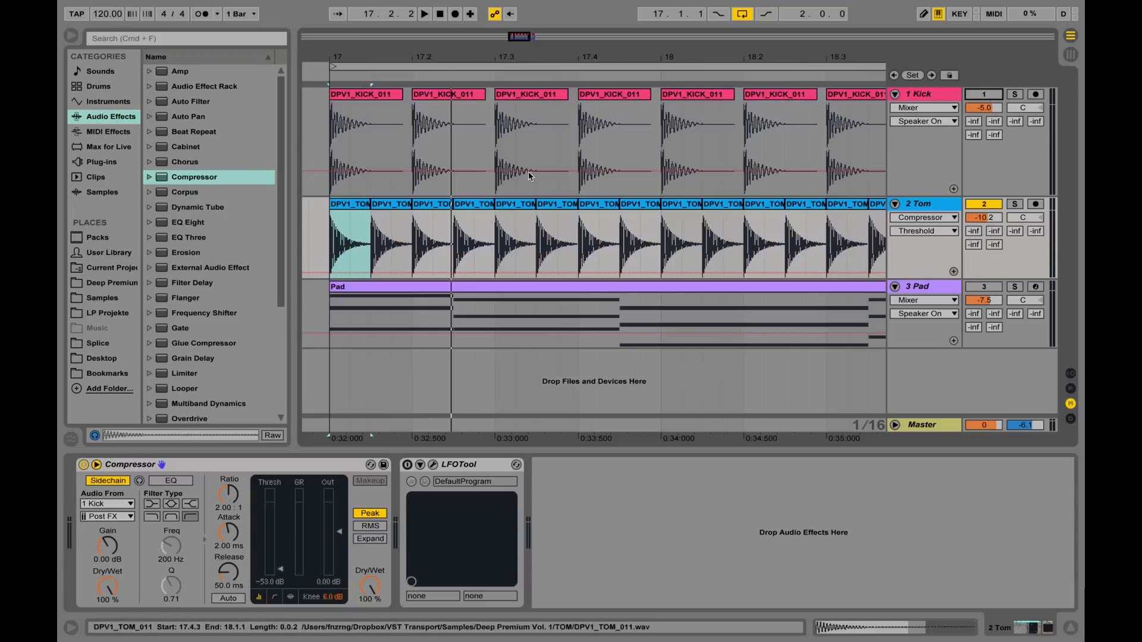
key(space)
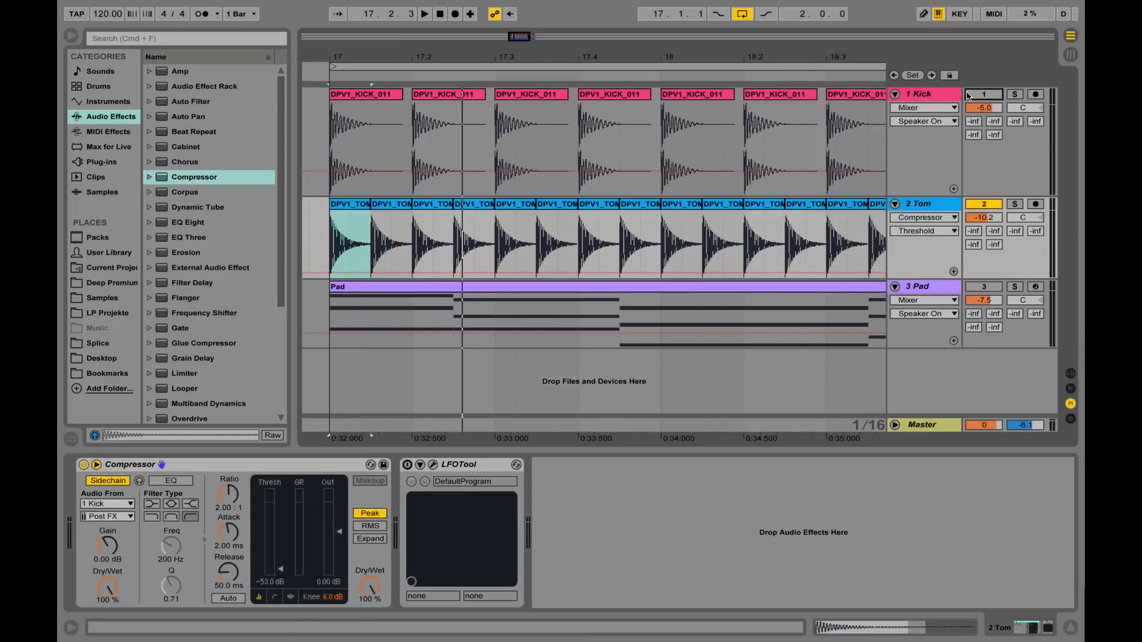
key(space)
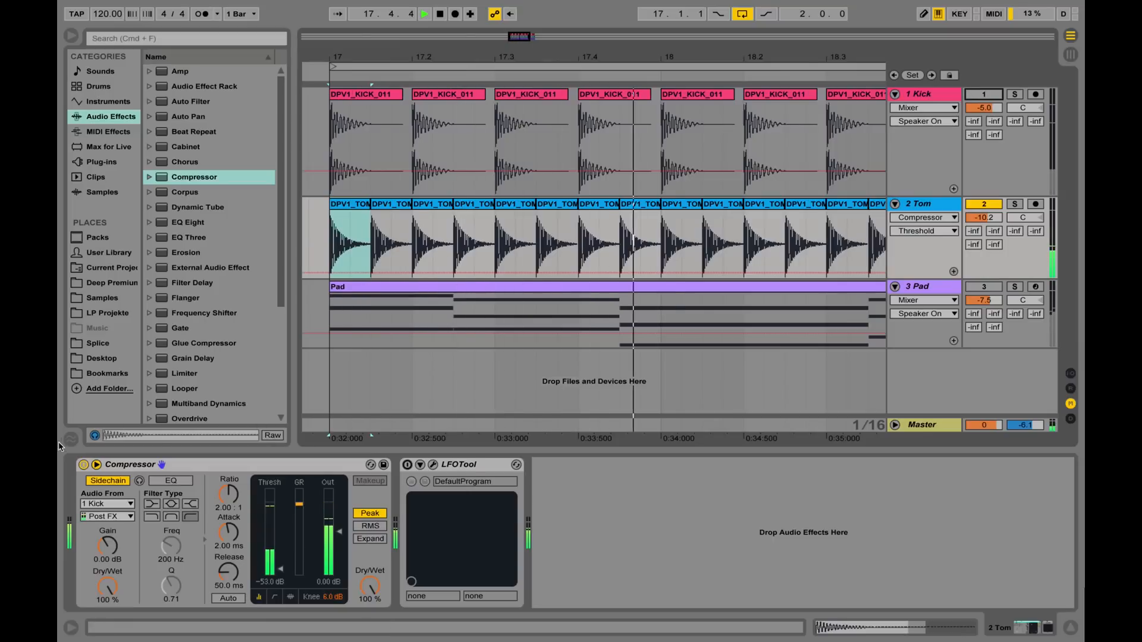
- Compare the Tom with its Compressor bypassed and re-enabled during playback, and stop the loop
click(84, 465)
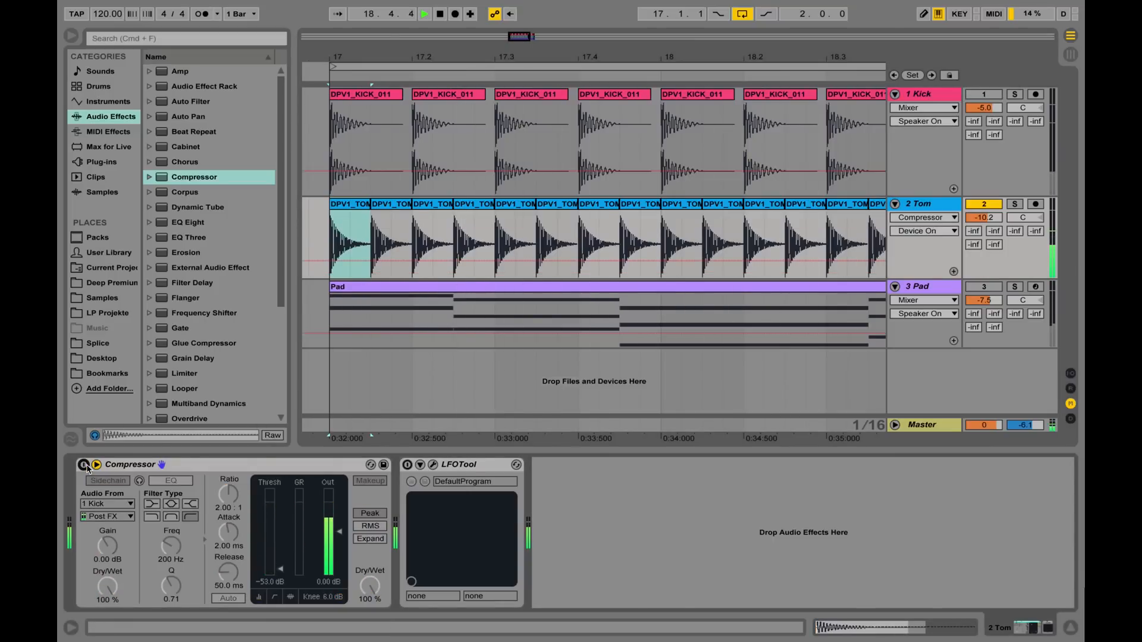
click(84, 465)
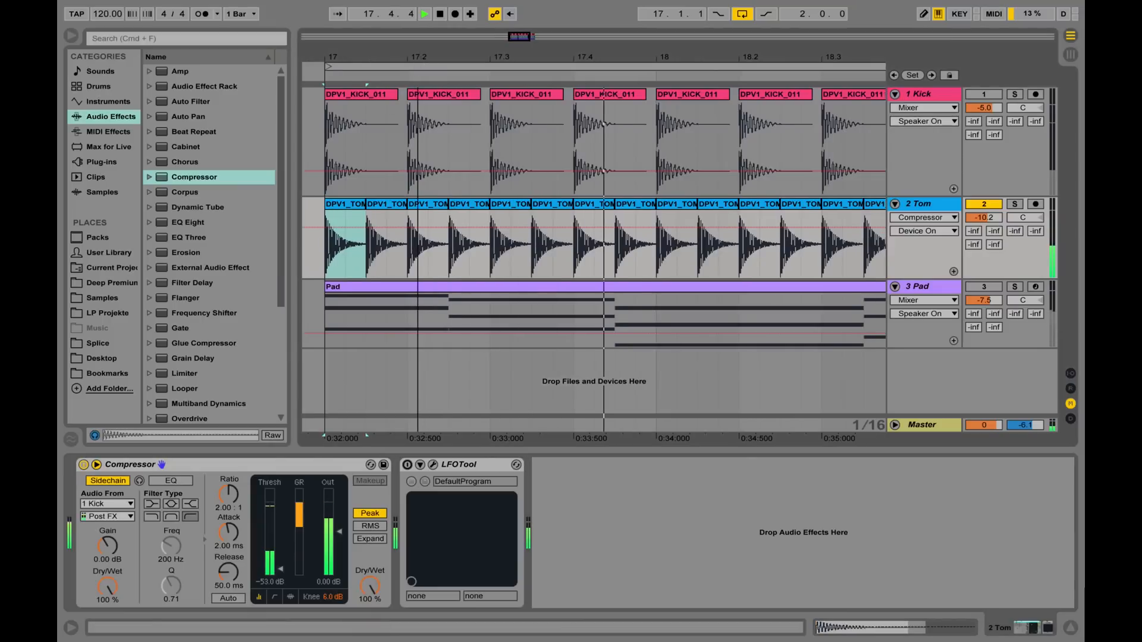
mouse_move(418, 61)
mouse_down()
mouse_move(394, 60)
mouse_move(410, 60)
mouse_up()
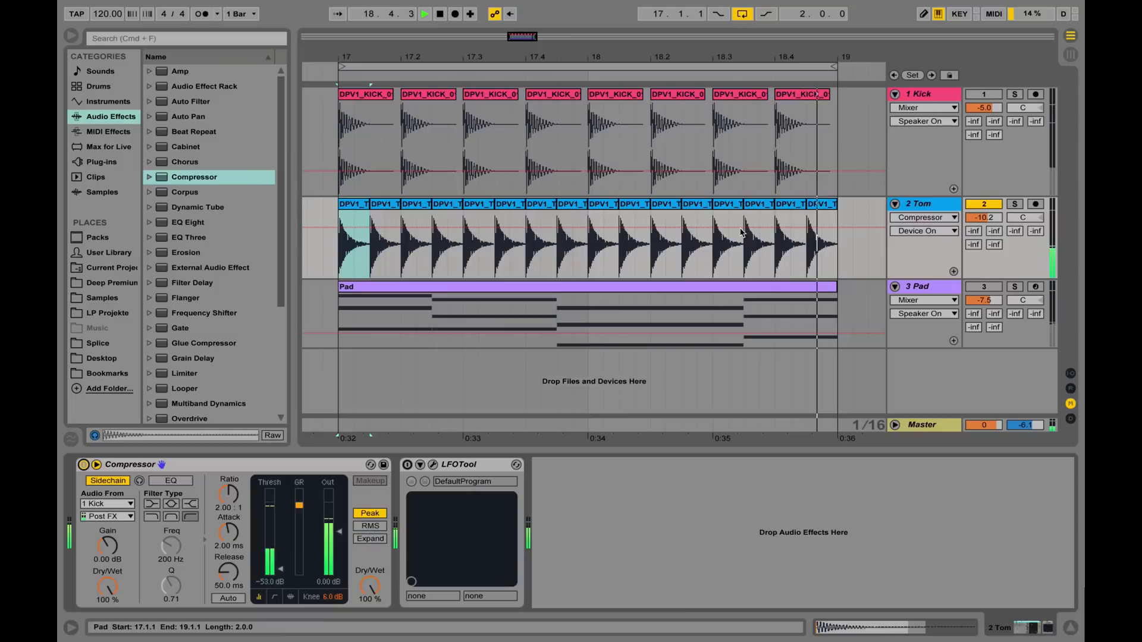
key(space)
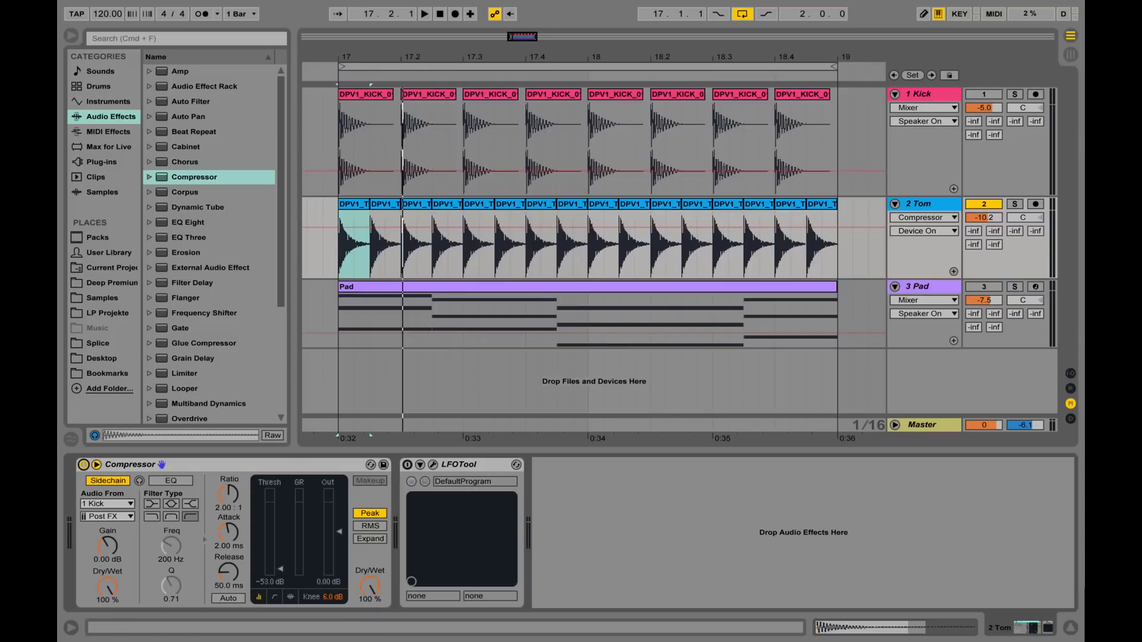
- Select the first two beats of bar 17 on the Kick track and loop that selection
drag(362, 59, 454, 110)
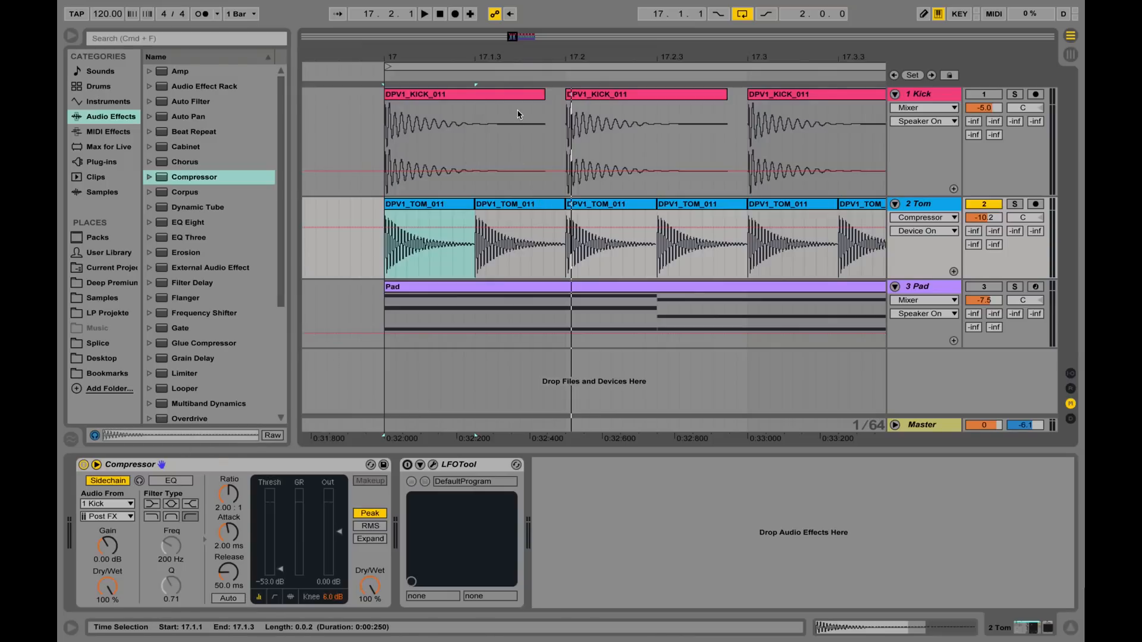
drag(612, 60, 584, 59)
drag(713, 110, 353, 125)
key(super+l)
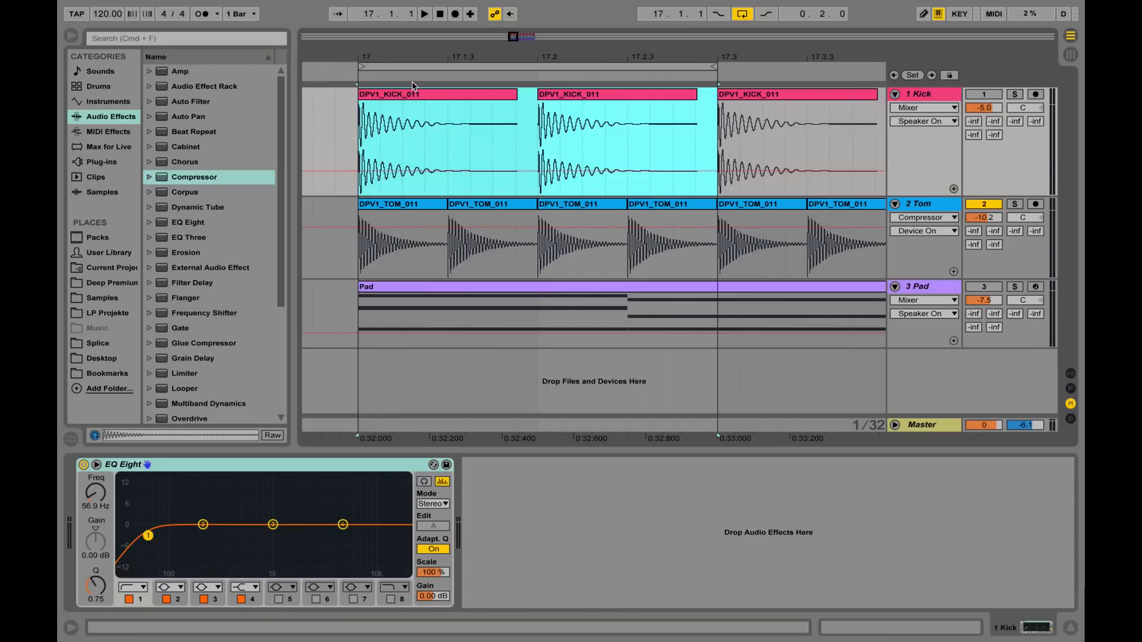
- Turn on sidechain listening and the sidechain EQ in the Tom's Compressor, and play the short loop
click(926, 205)
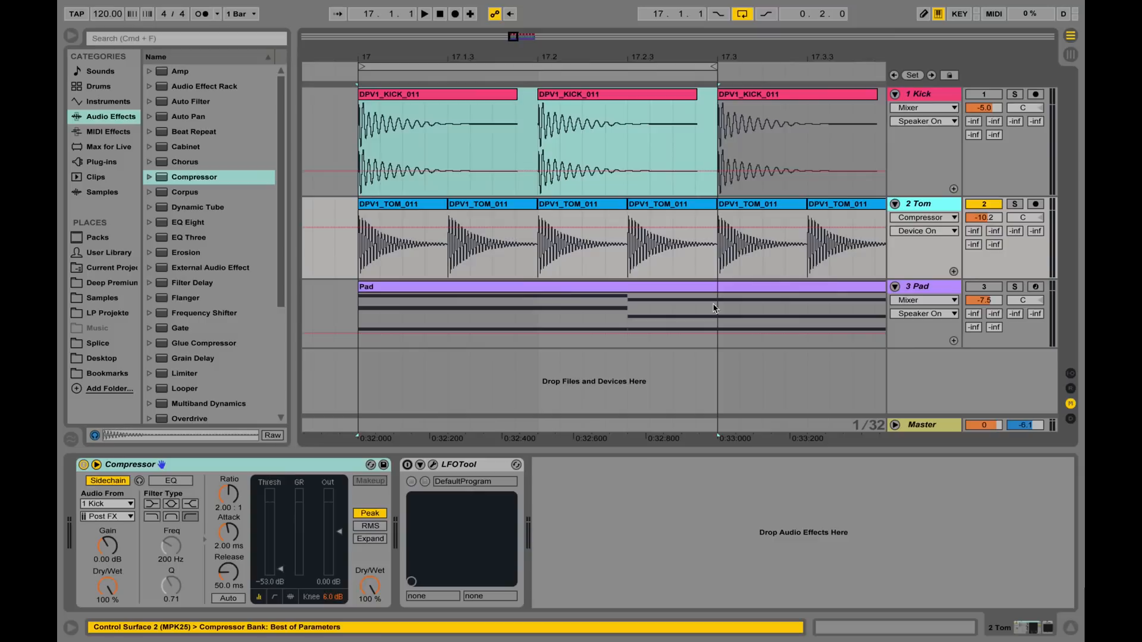
click(141, 482)
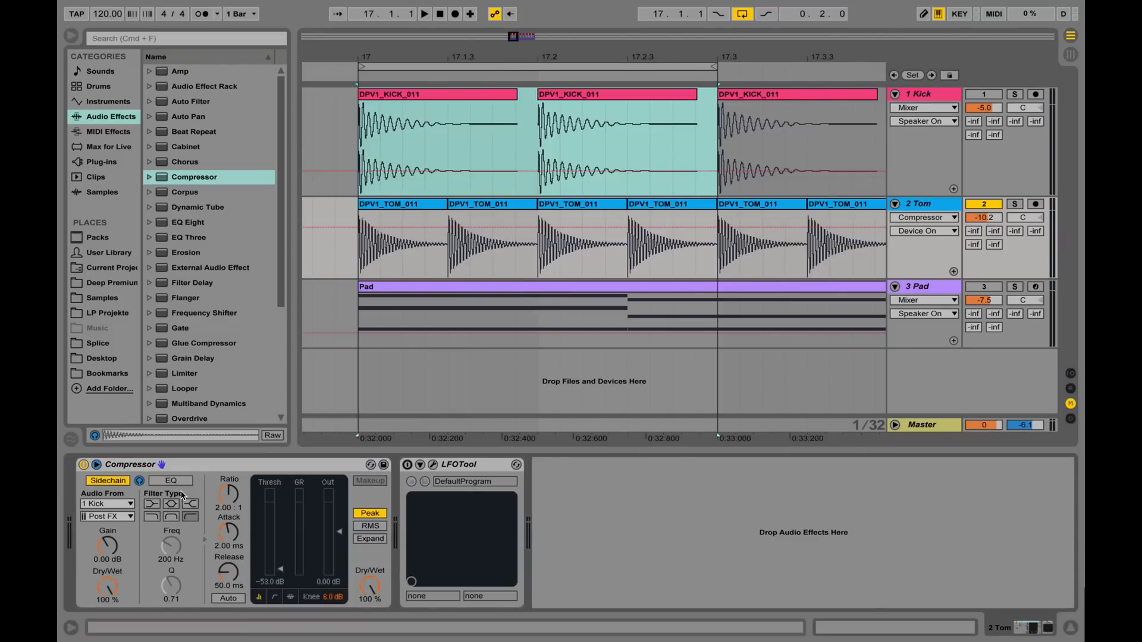
click(171, 481)
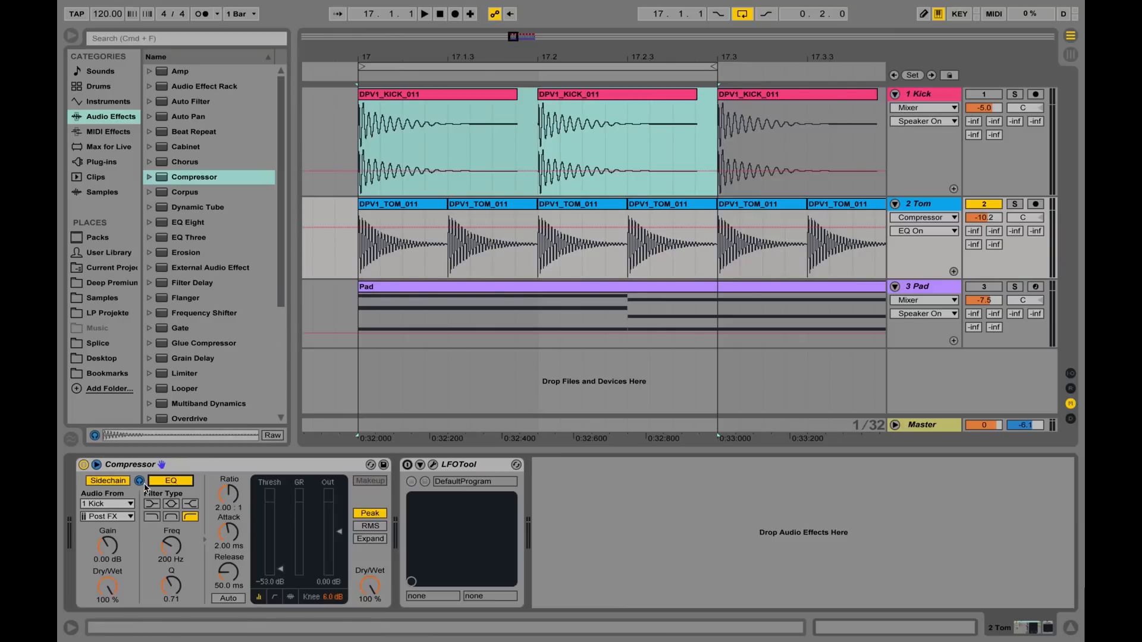
key(space)
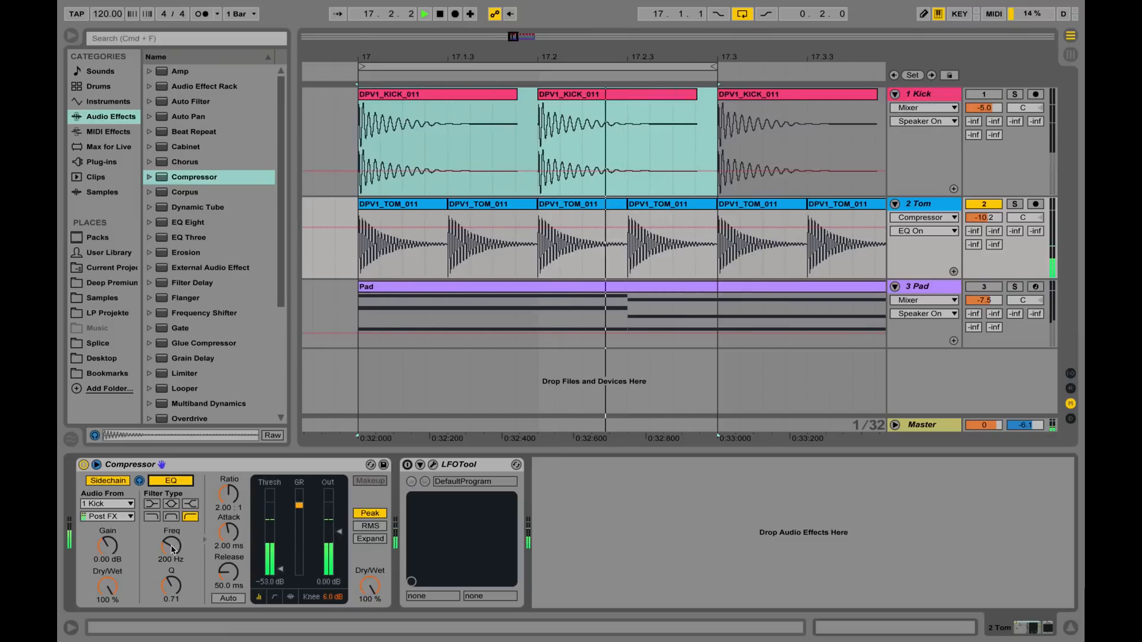
- Audition the loop with the Tom Compressor's sidechain EQ frequency raised to 2.67 kHz and lowered to 30.0 Hz, and stop playback
drag(173, 549, 172, 507)
key(space)
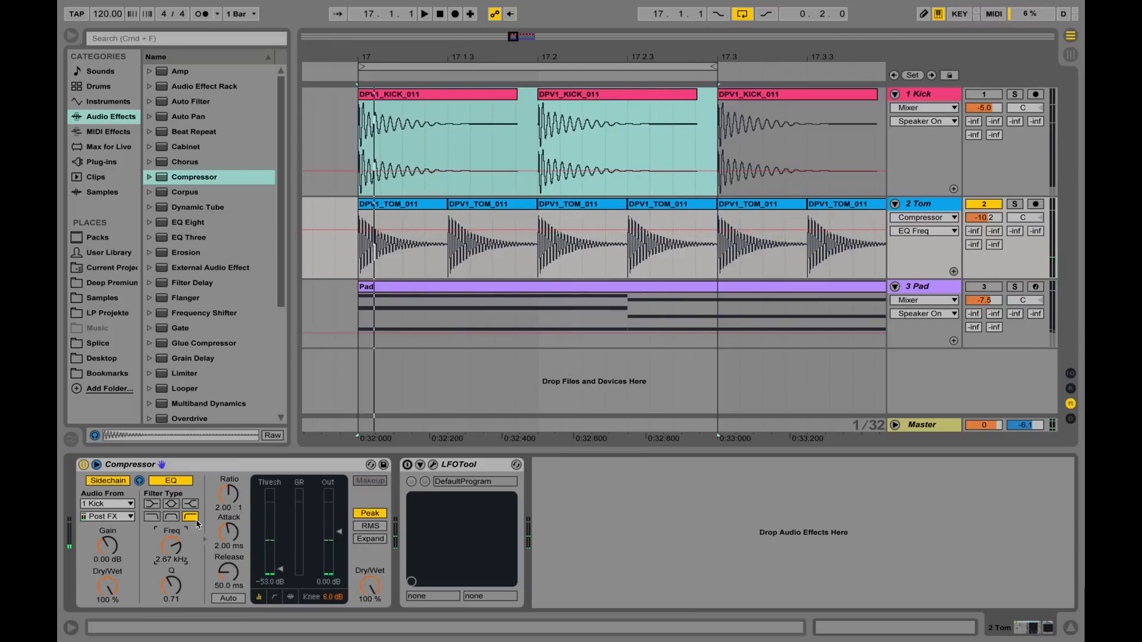
key(space)
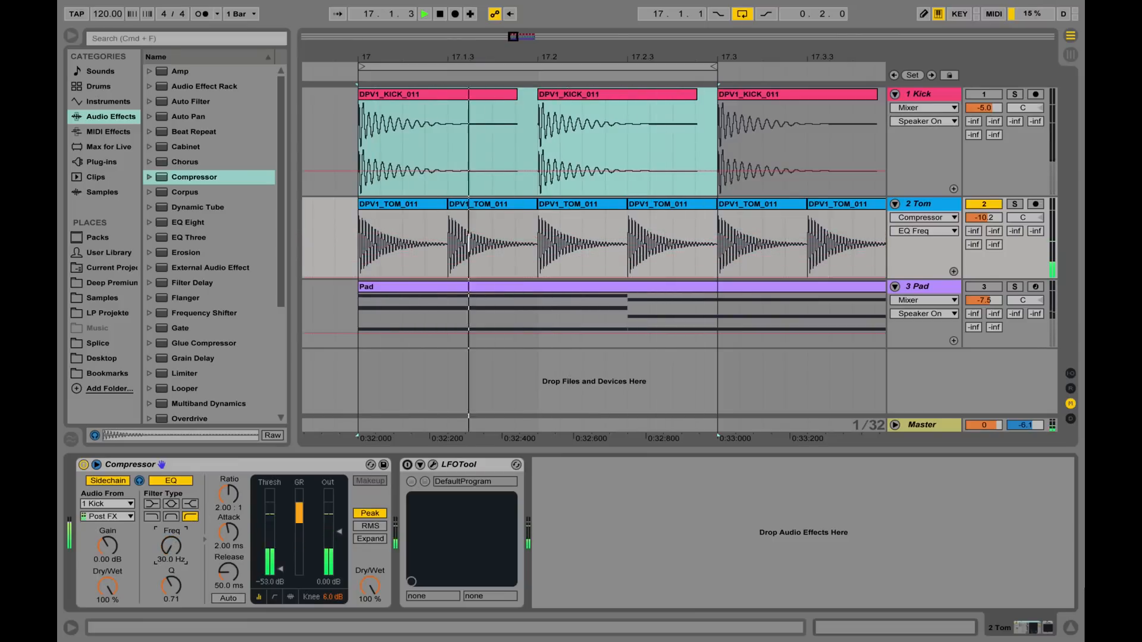
key(space)
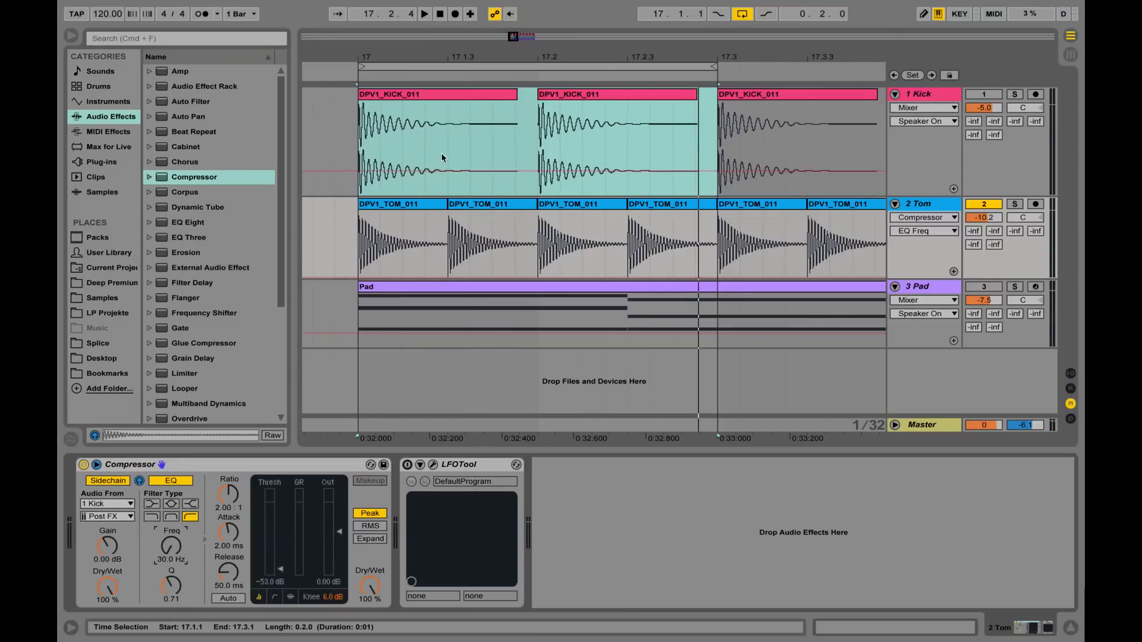
- Try sidechain EQ frequencies of 177 Hz and 1.27 kHz in the Tom's Compressor, playing the loop to hear the filtered trigger
drag(173, 543, 174, 507)
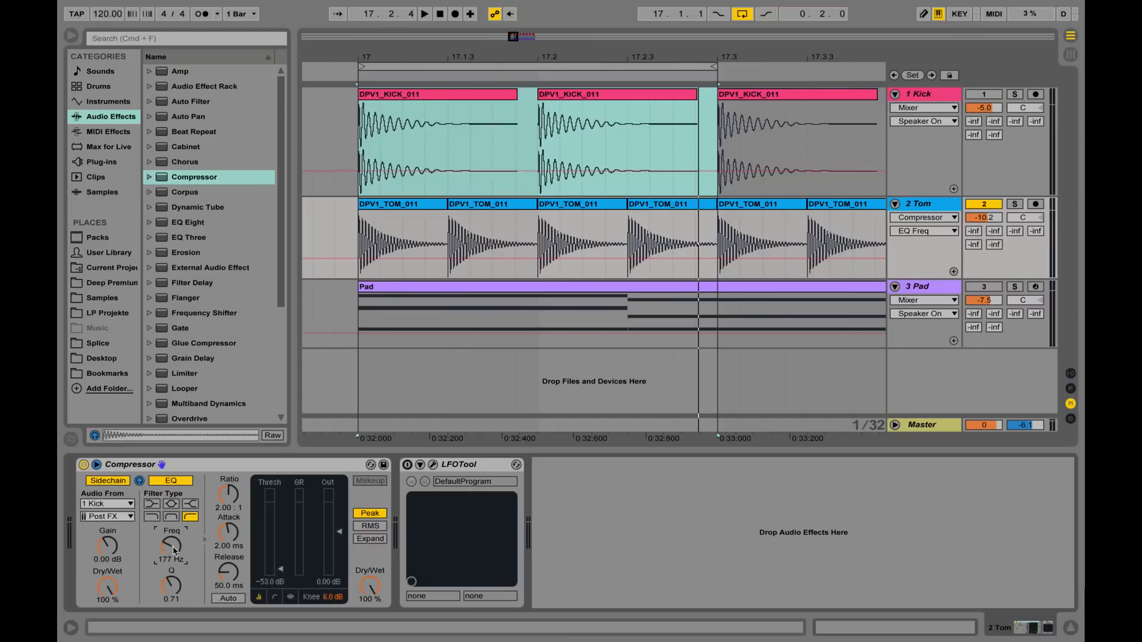
drag(173, 549, 174, 542)
key(space)
drag(172, 544, 173, 509)
key(space)
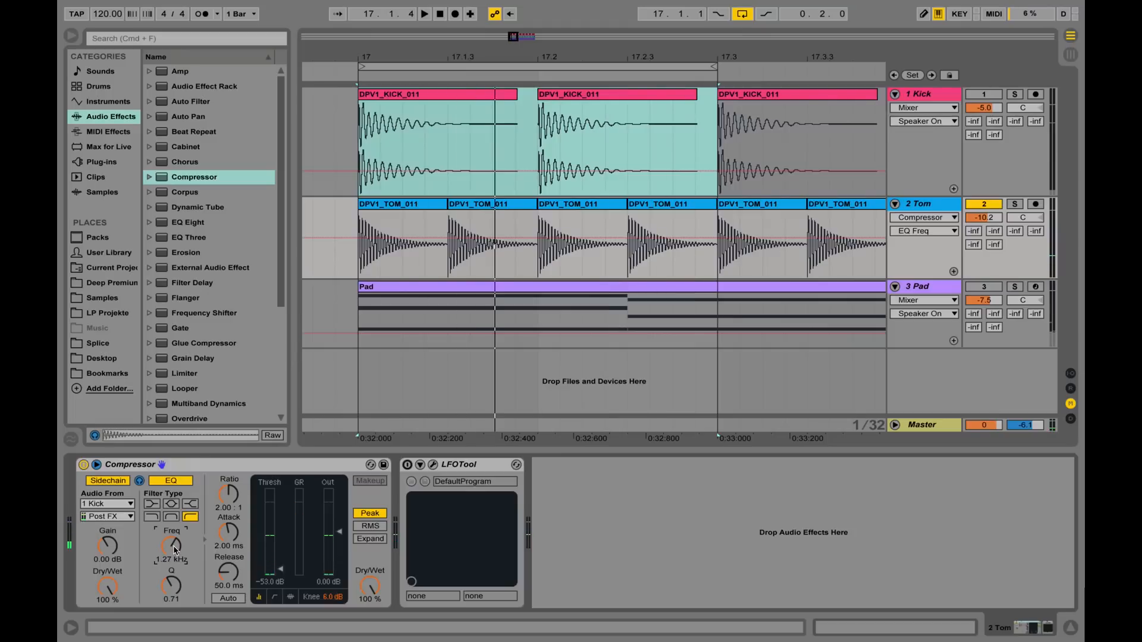
- Play the loop with the filtered sidechain signal, lower the sidechain EQ frequency to 817 Hz, and stop playback
key(space)
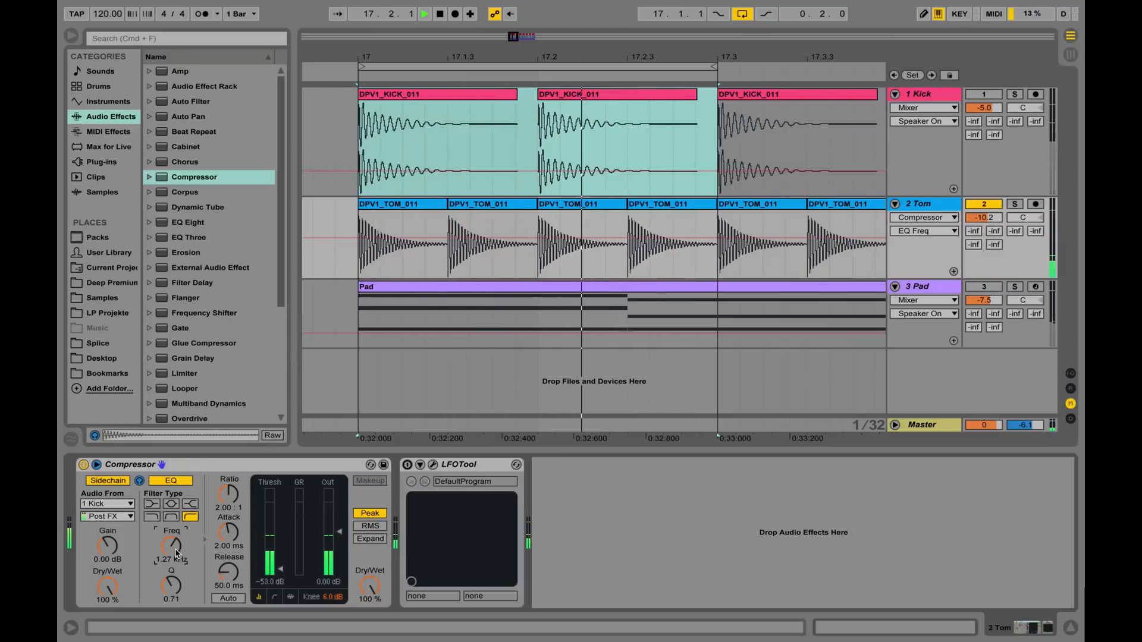
key(space)
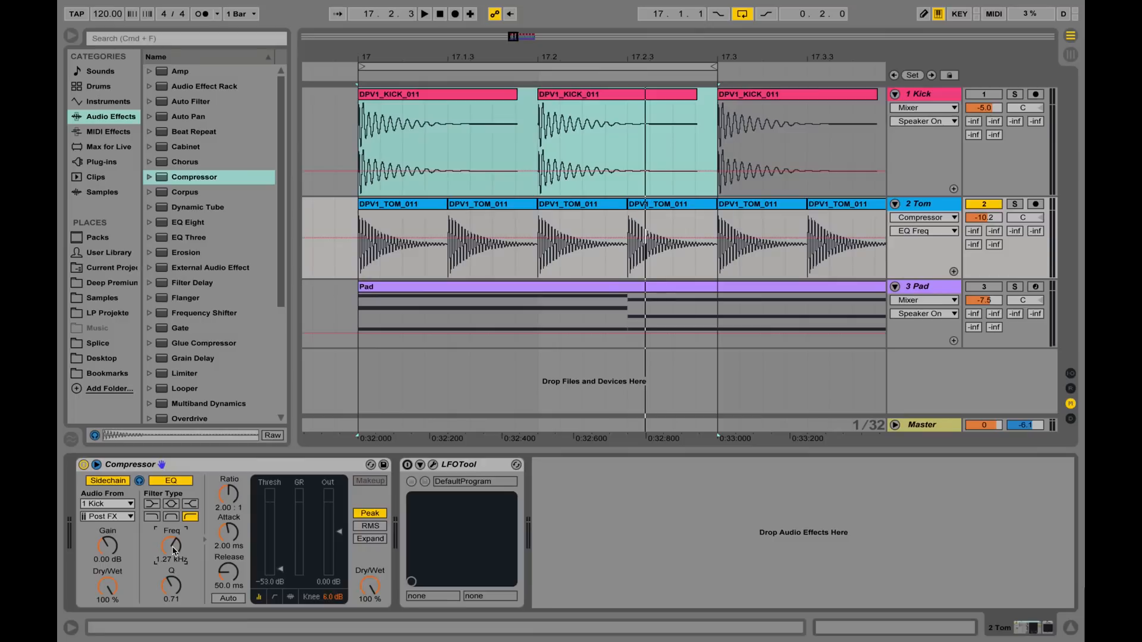
key(space)
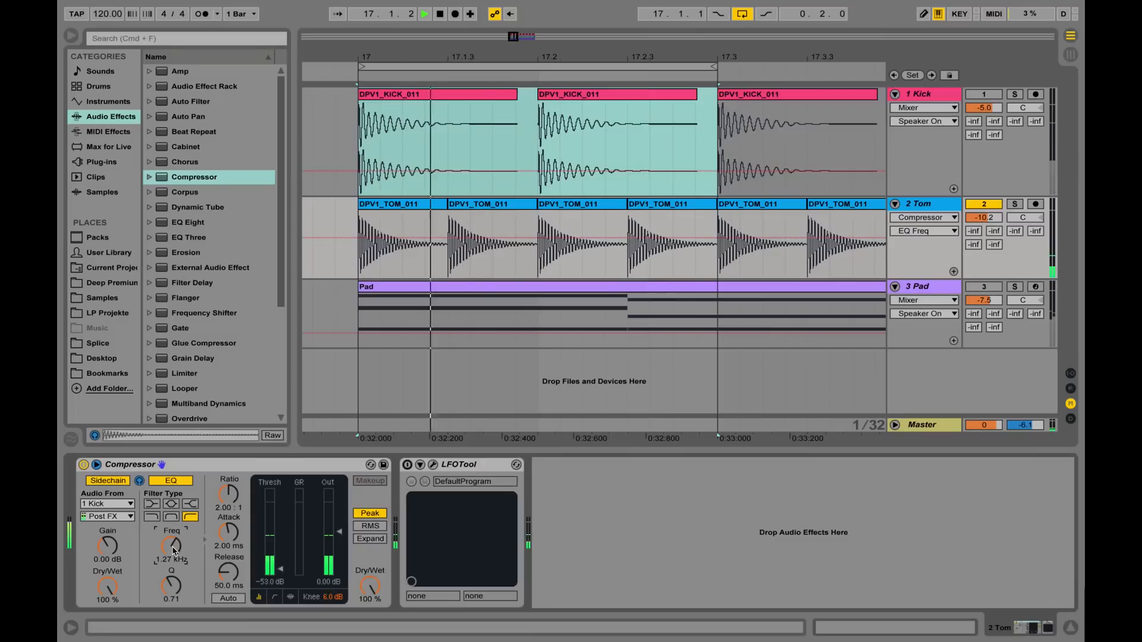
key(space)
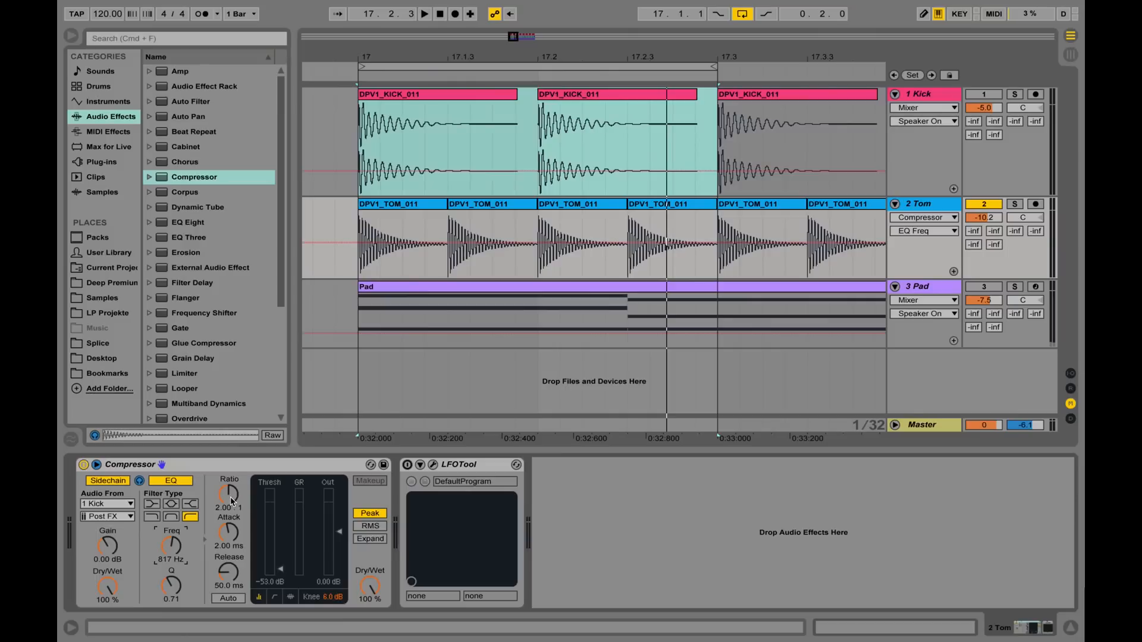
- Set the Tom Compressor's ratio to 4.34 : 1 and its sidechain EQ frequency to 153 Hz, auditioning the loop
drag(231, 501, 231, 483)
key(space)
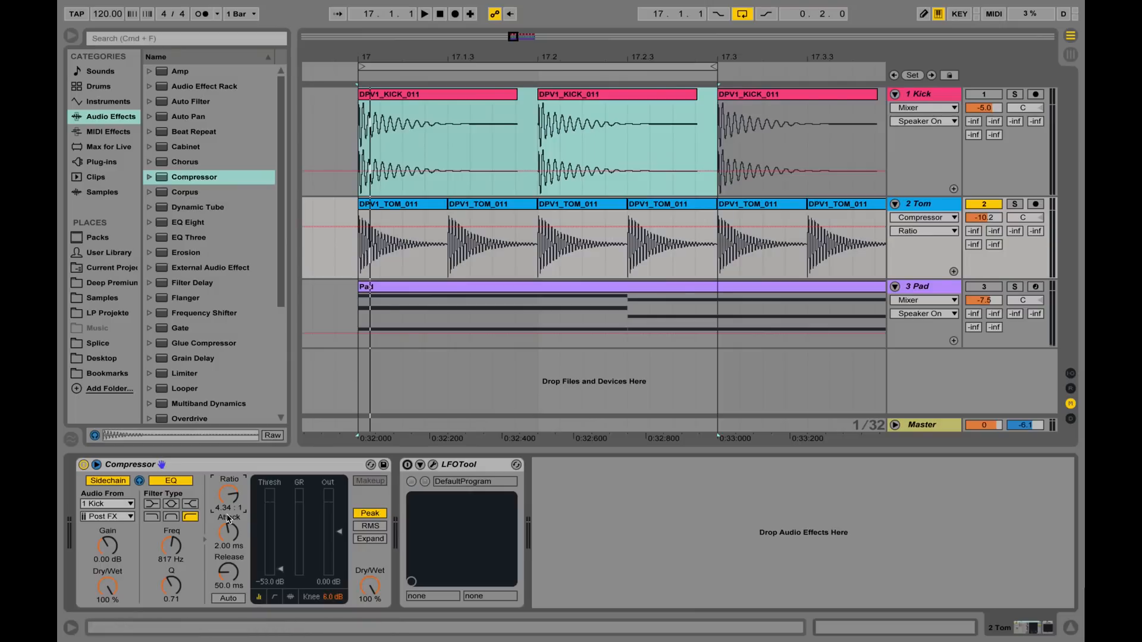
mouse_move(172, 550)
mouse_down()
mouse_move(172, 583)
mouse_move(176, 544)
mouse_up()
key(space)
key(space)
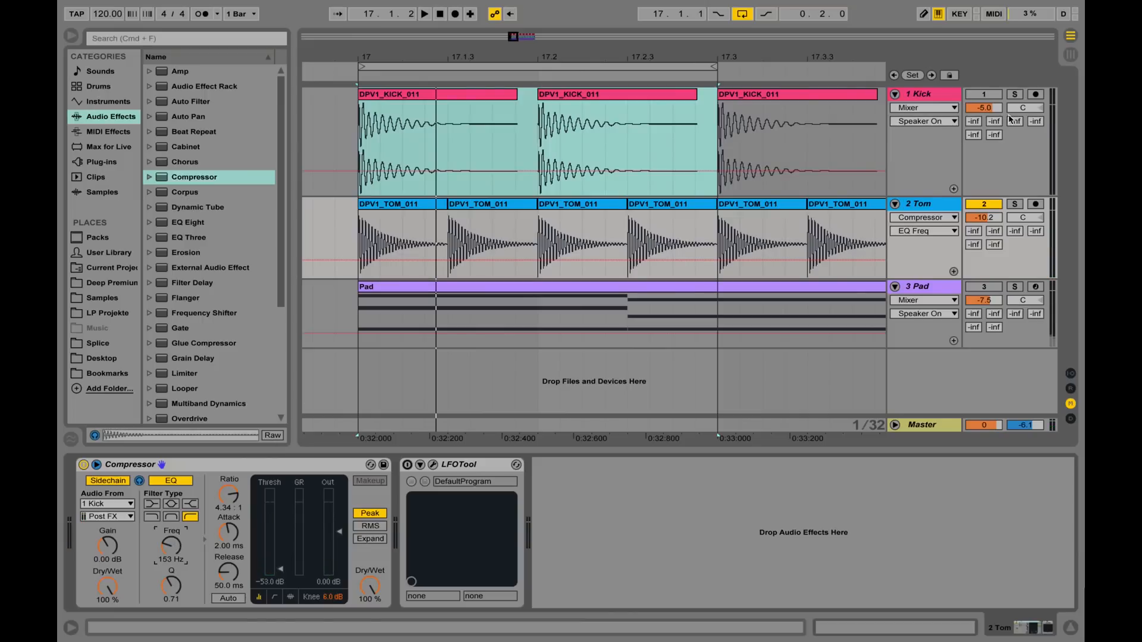
- Reactivate the Kick track and turn off sidechain listening in the Tom's Compressor while the loop plays
click(984, 94)
key(space)
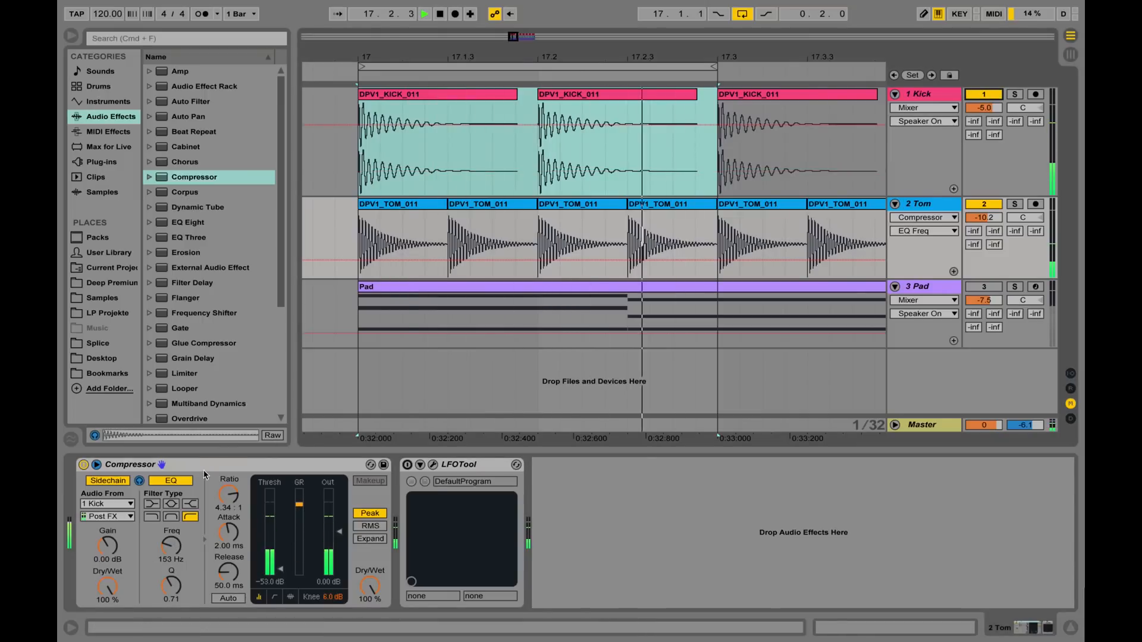
click(141, 481)
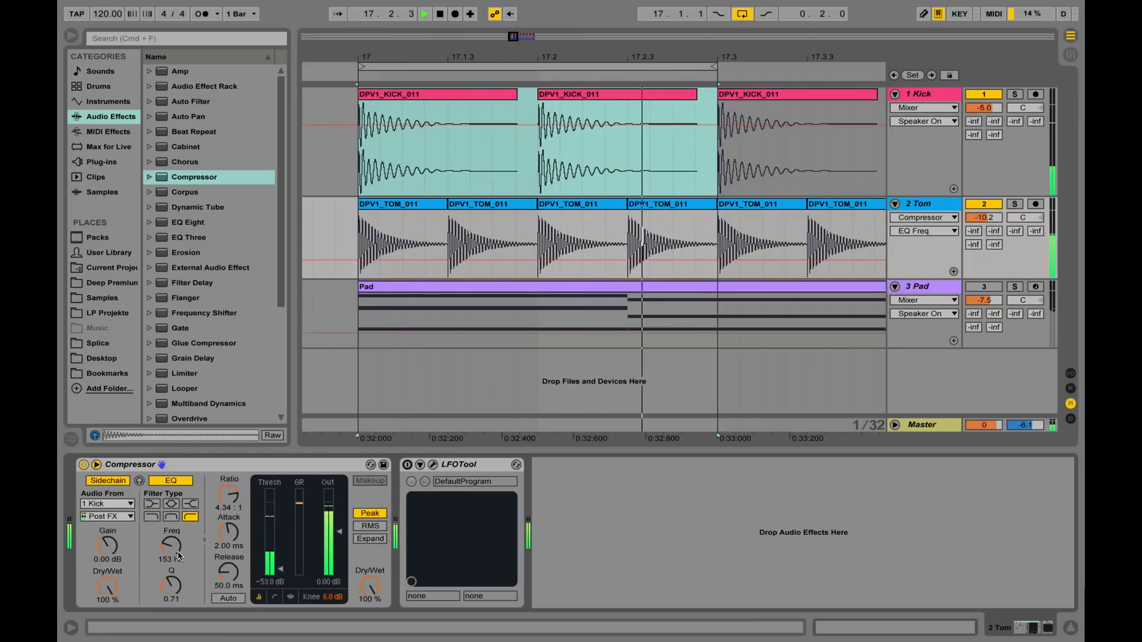
- Set the Tom Compressor's sidechain EQ frequency to 108 Hz during playback and stop the loop
drag(171, 546, 172, 561)
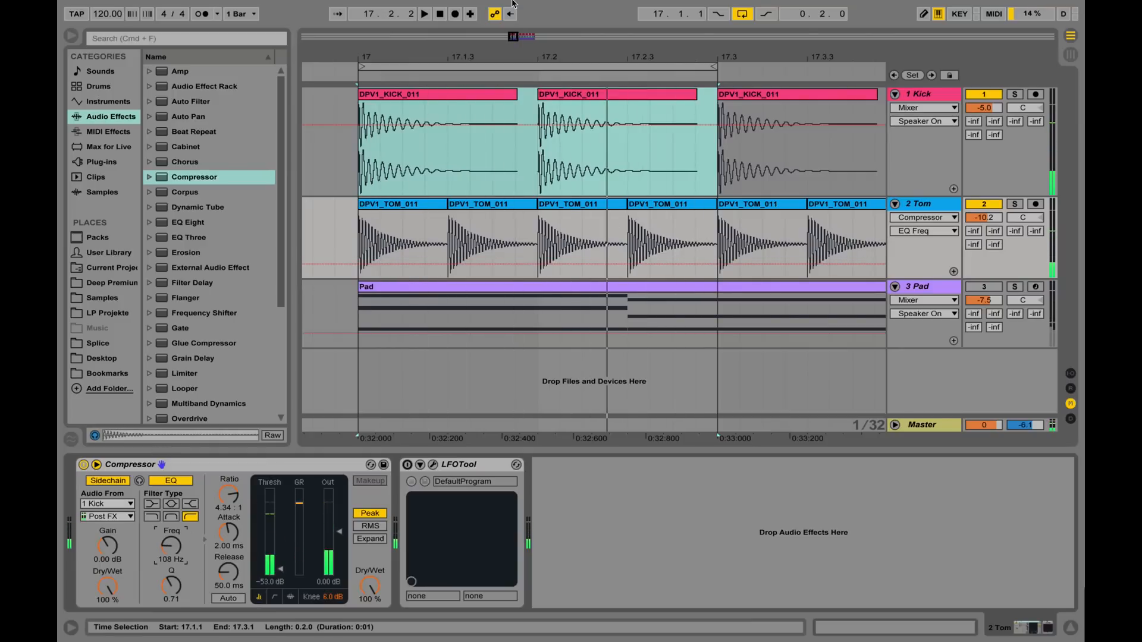
key(space)
- Extend the loop over bars 17 and 18, and swap the active Tom track for the Pad track
drag(523, 46, 745, 66)
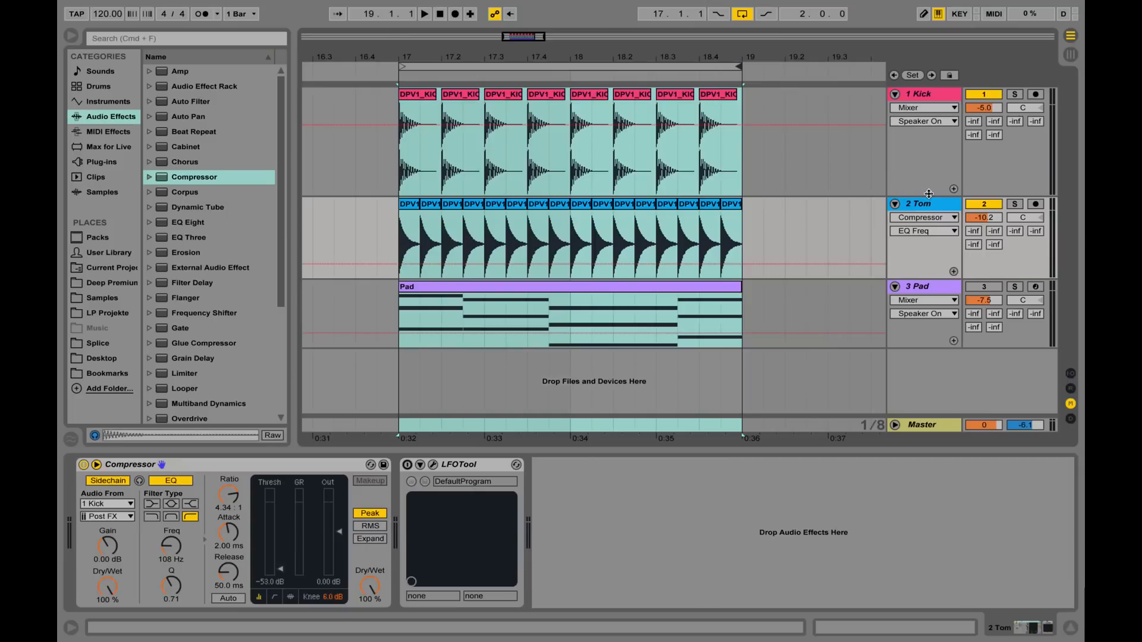
click(981, 206)
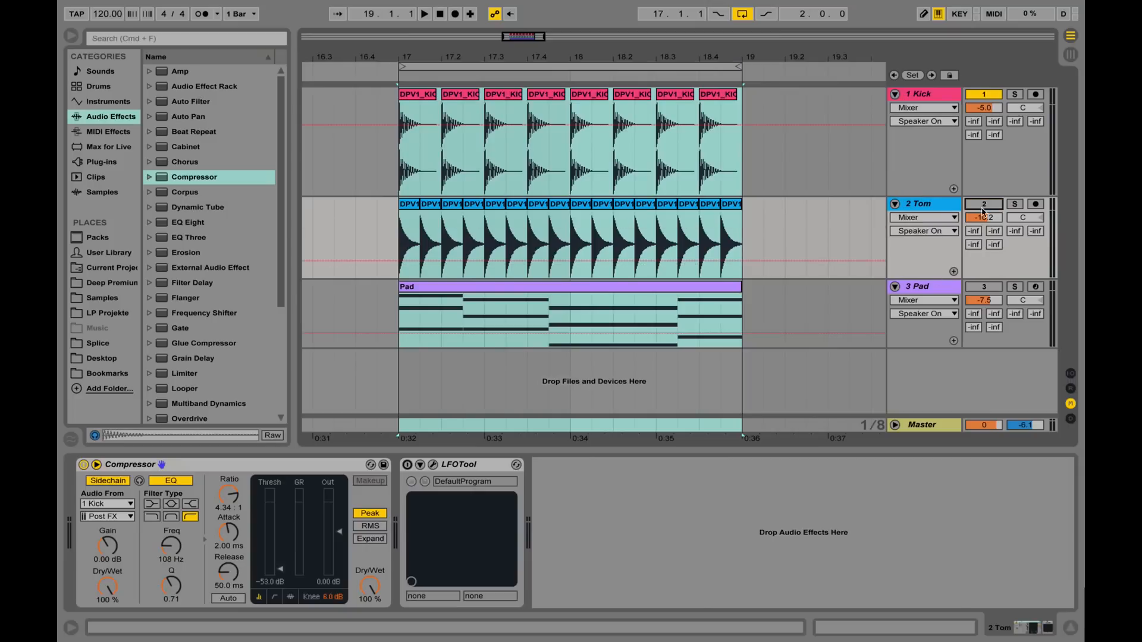
click(940, 291)
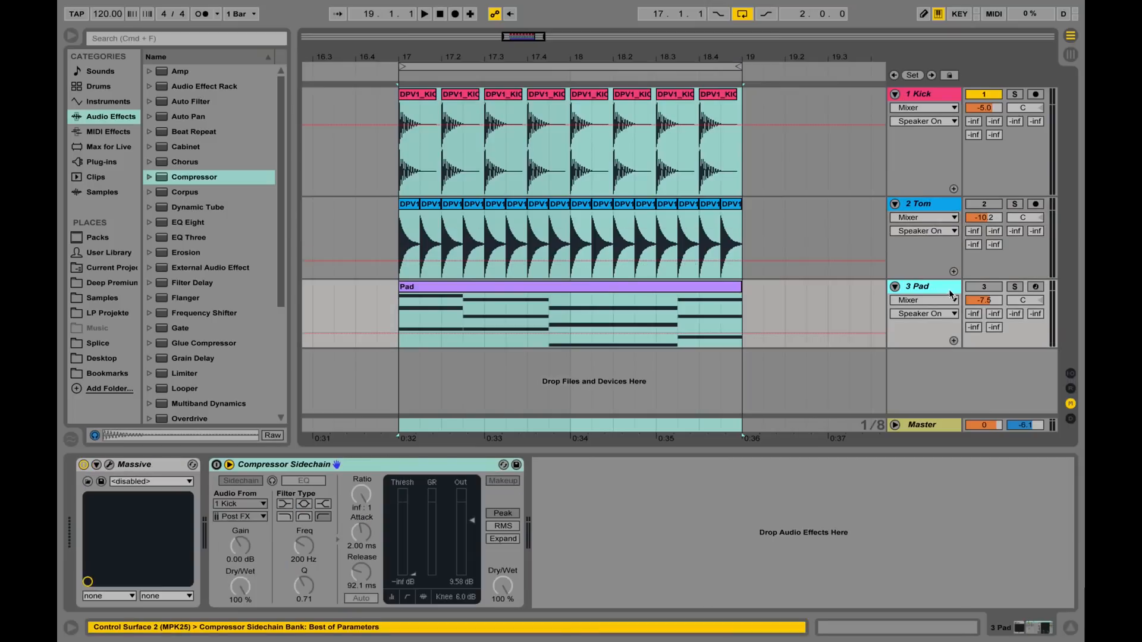
click(982, 288)
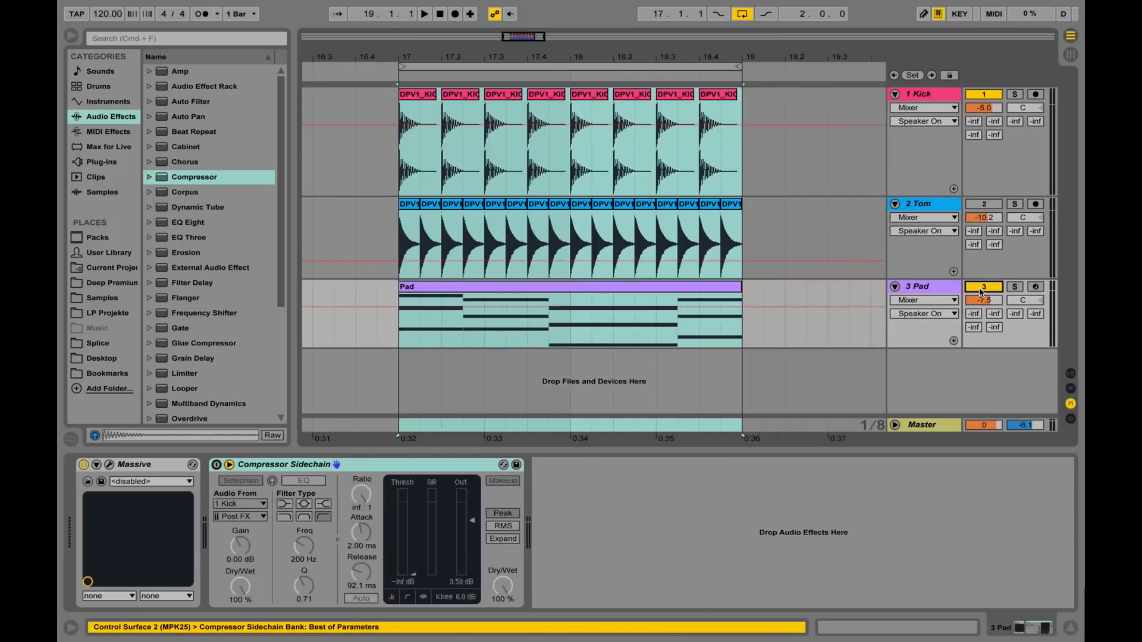
- Open the Pad clip's notes, examine its four chords by selecting them, and return to the track's devices
double_click(684, 287)
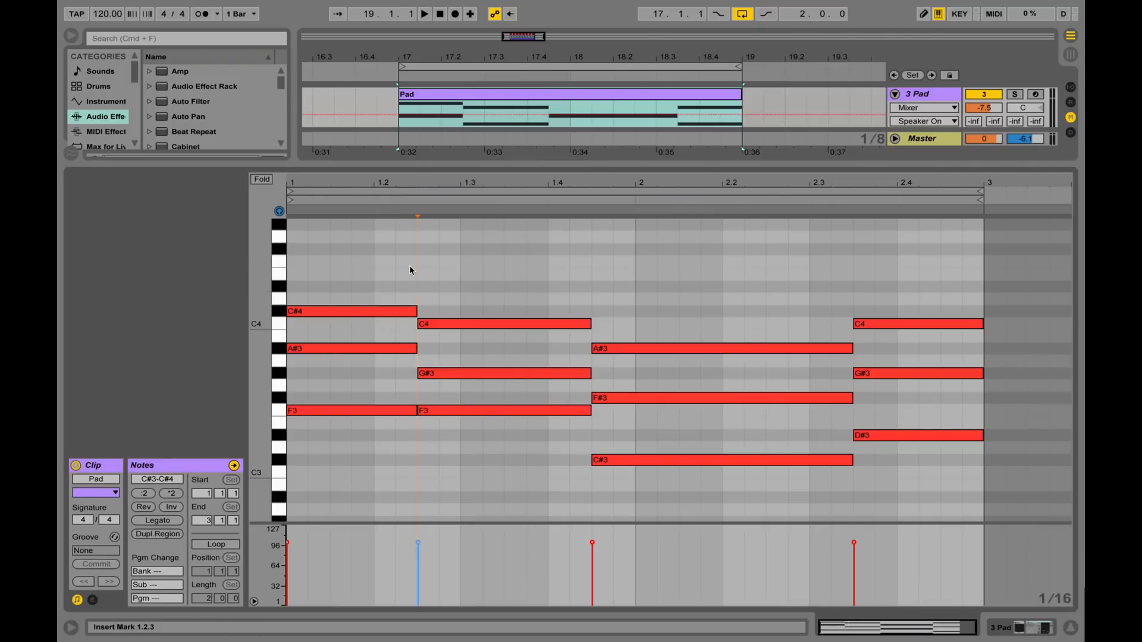
drag(357, 451, 323, 254)
click(512, 458)
drag(529, 467, 506, 283)
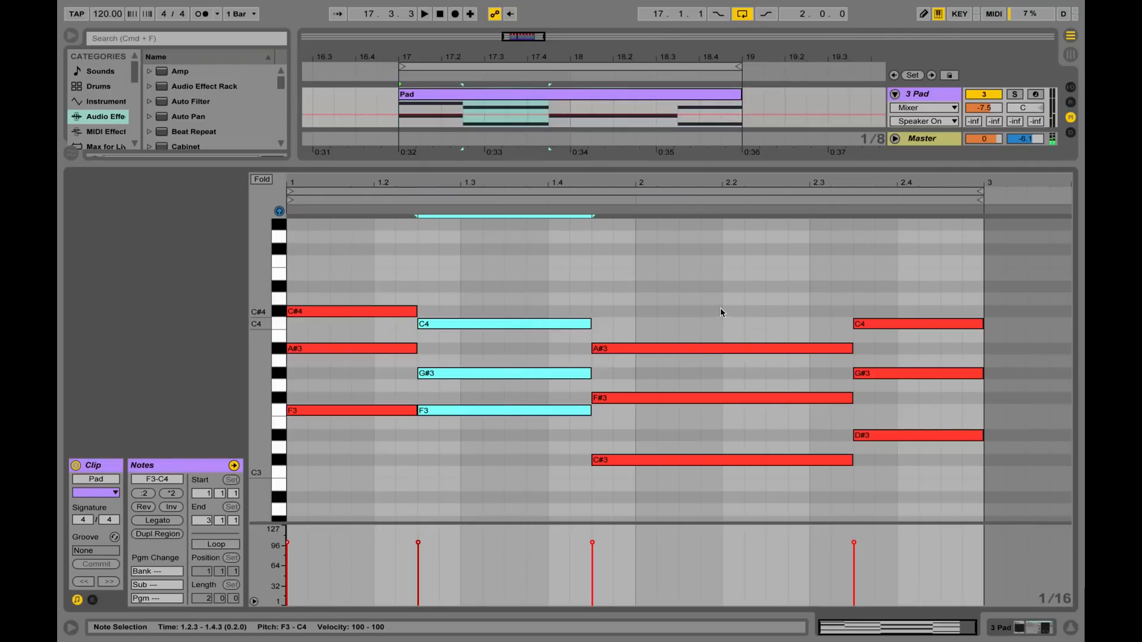
drag(719, 309, 727, 565)
drag(923, 288, 964, 559)
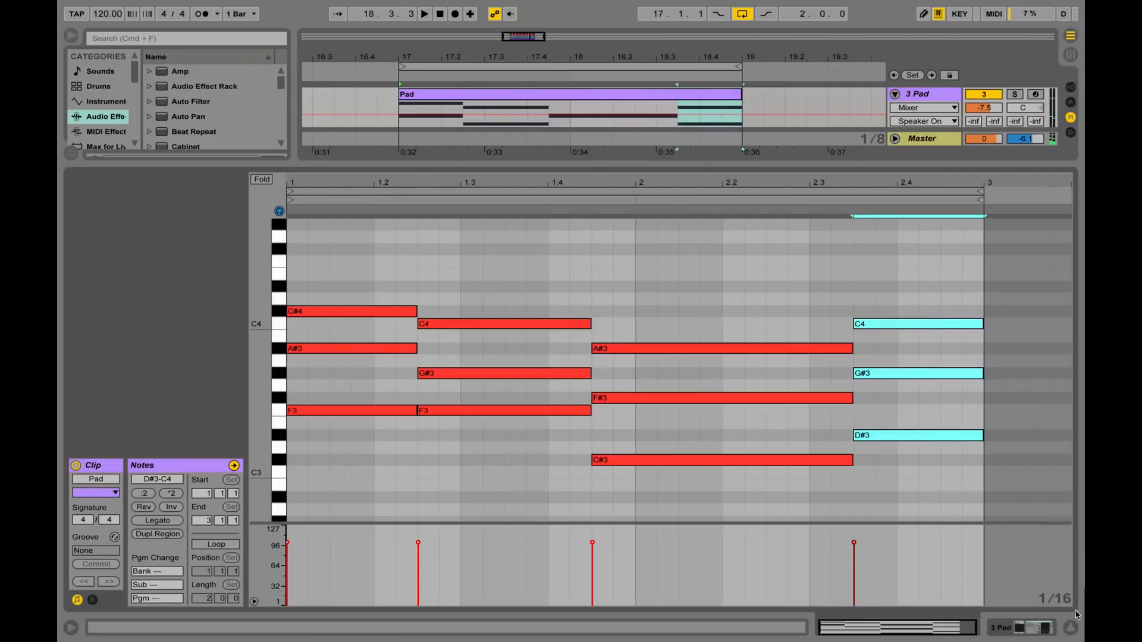
click(1036, 628)
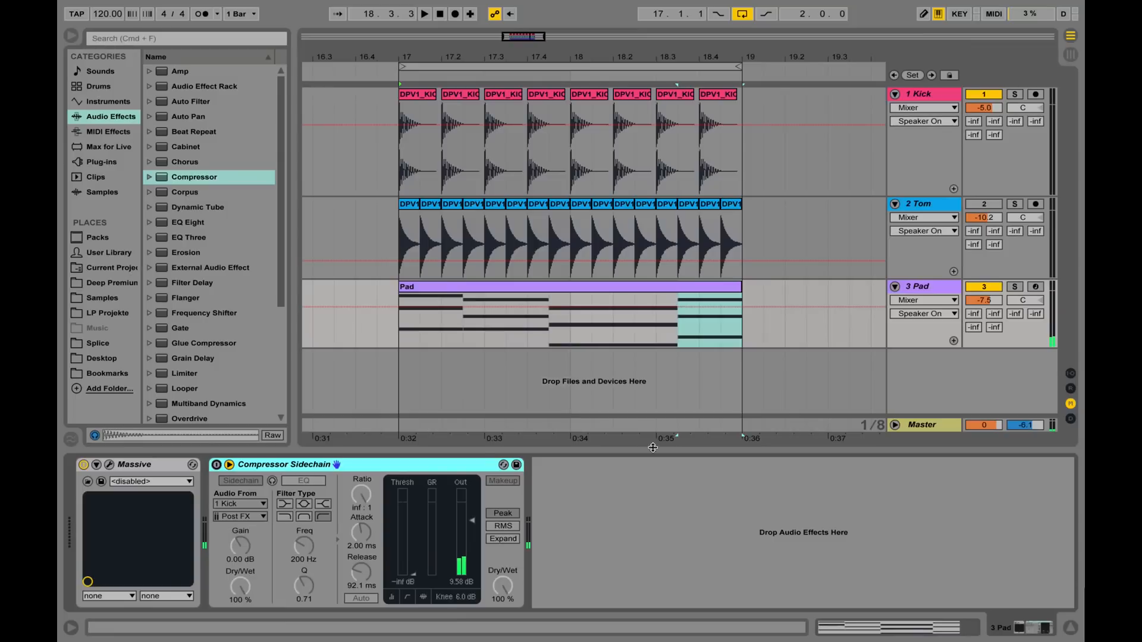
- Open the Pad's Massive synth, look through its preset browser down to the pad sounds, and close the plugin window
click(110, 465)
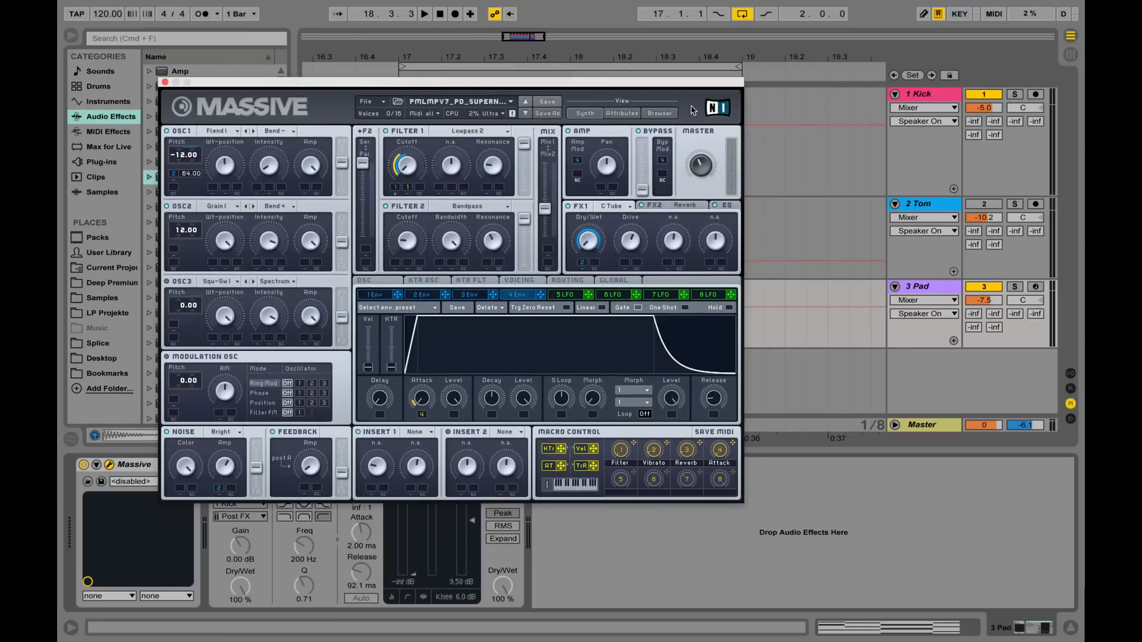
click(672, 113)
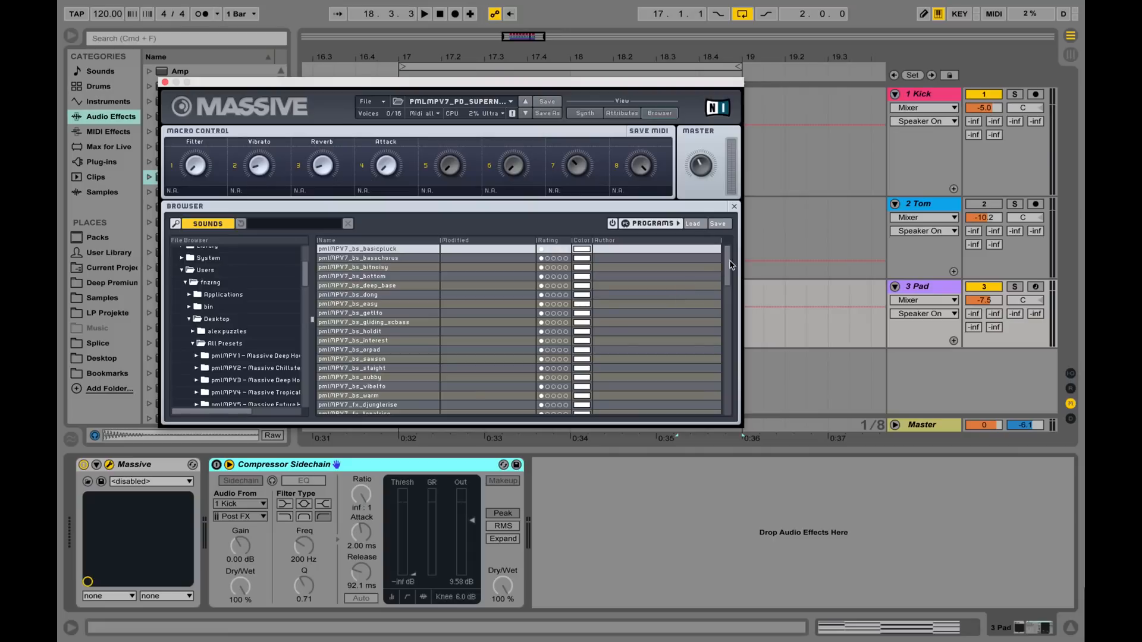
drag(732, 266, 731, 420)
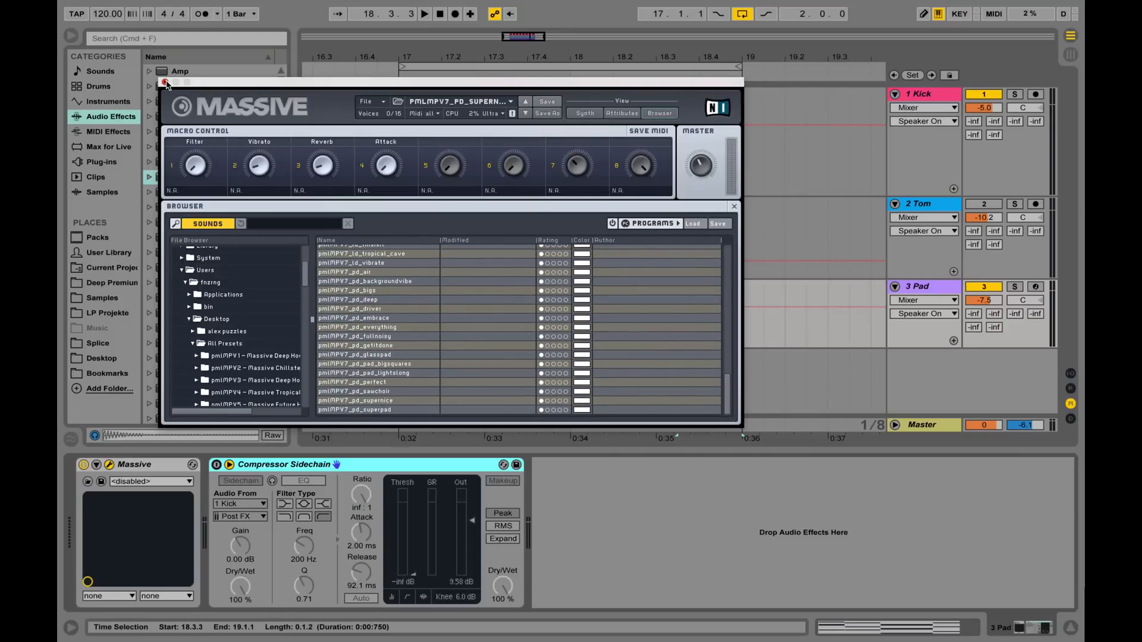
click(165, 82)
- Stop the uncompressed Pad playback, and activate its Compressor Sidechain with a ratio of 14.0 : 1
key(space)
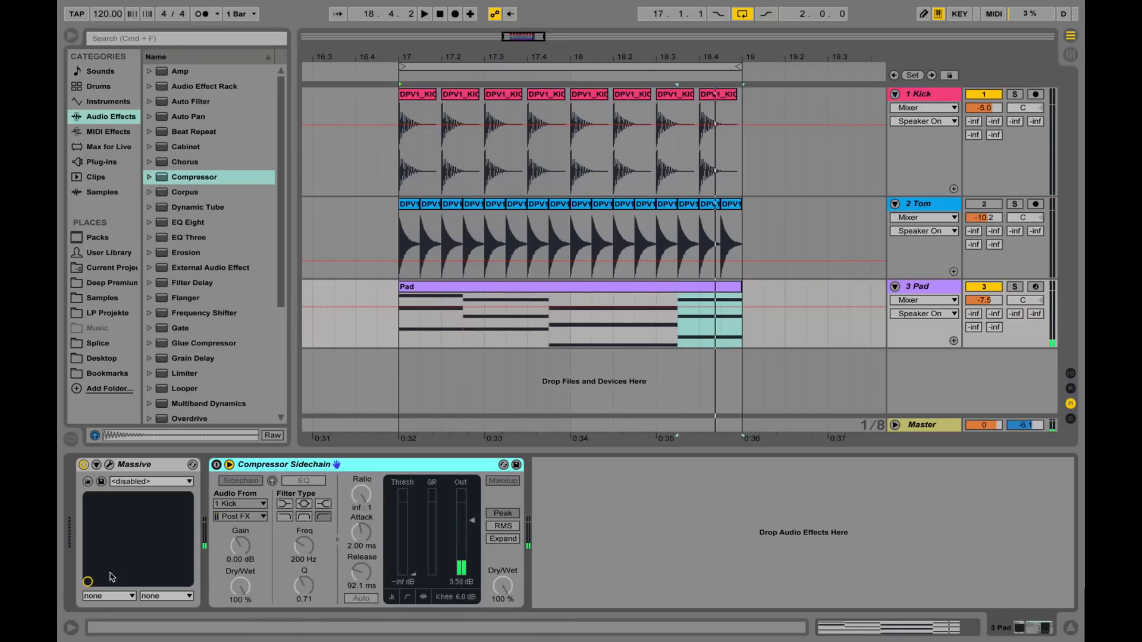
click(217, 465)
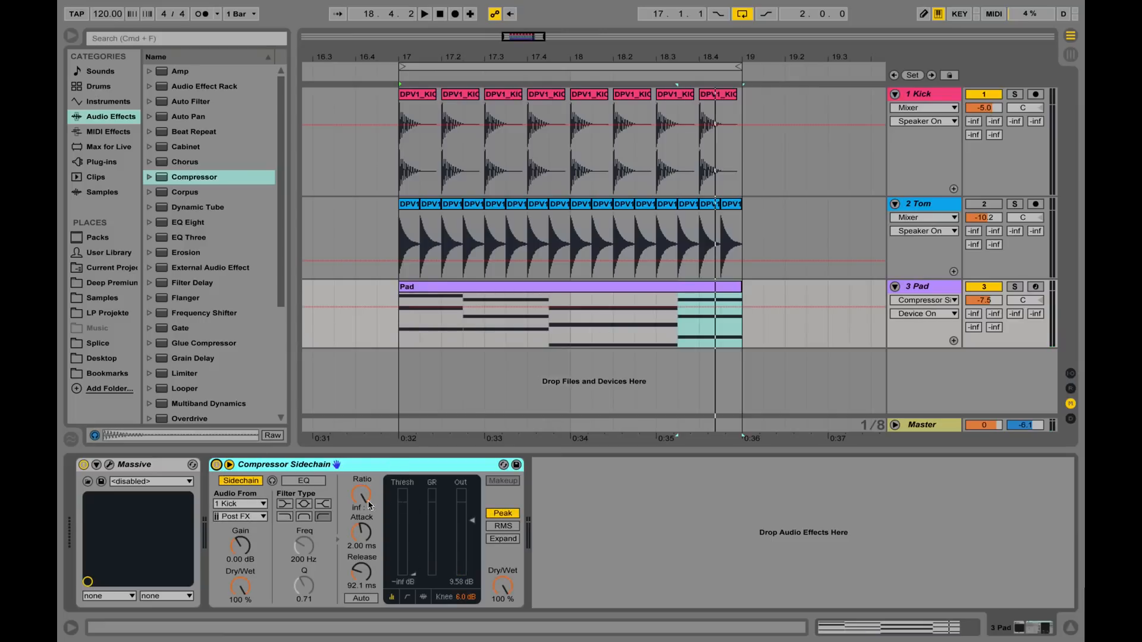
drag(368, 505, 365, 504)
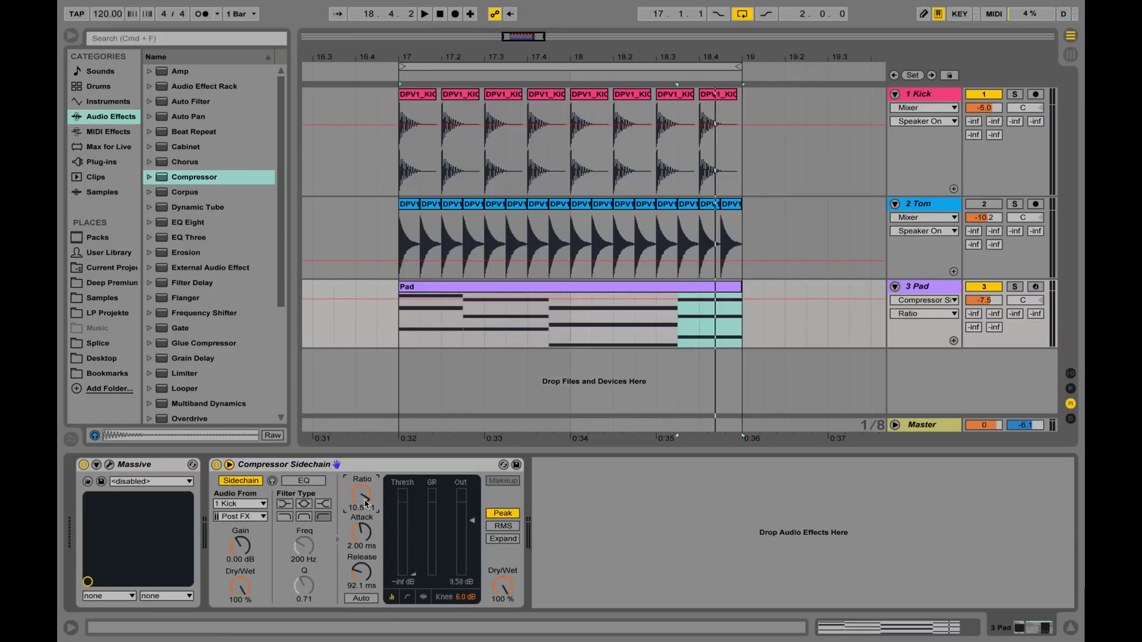
click(414, 574)
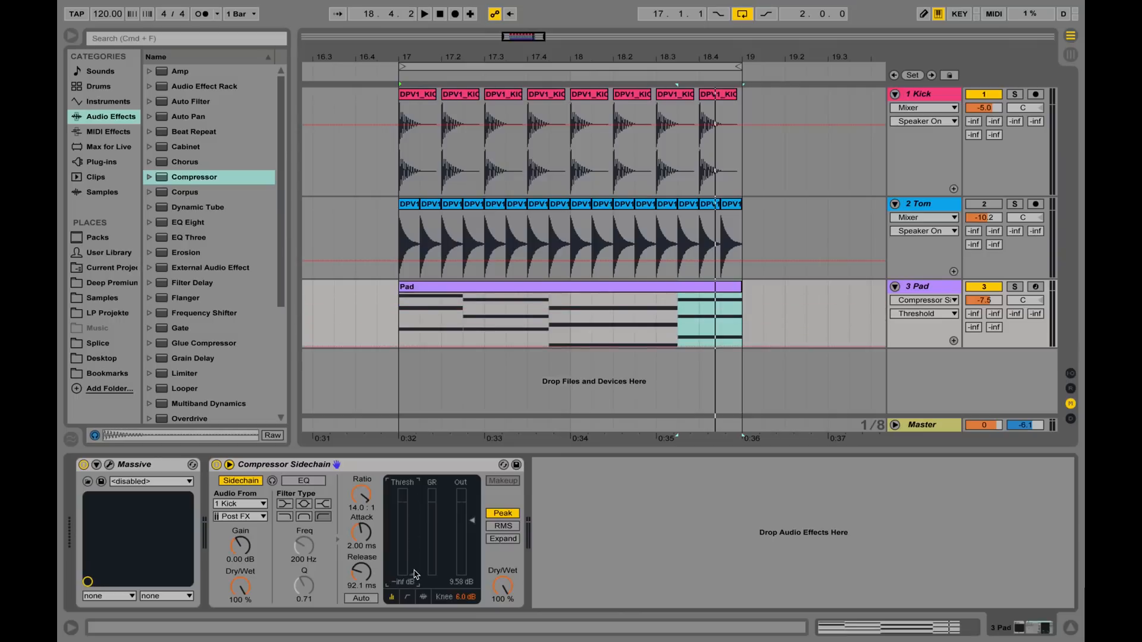
- Choose 1 Kick as the sidechain source of the Pad's compressor and play the loop
click(249, 505)
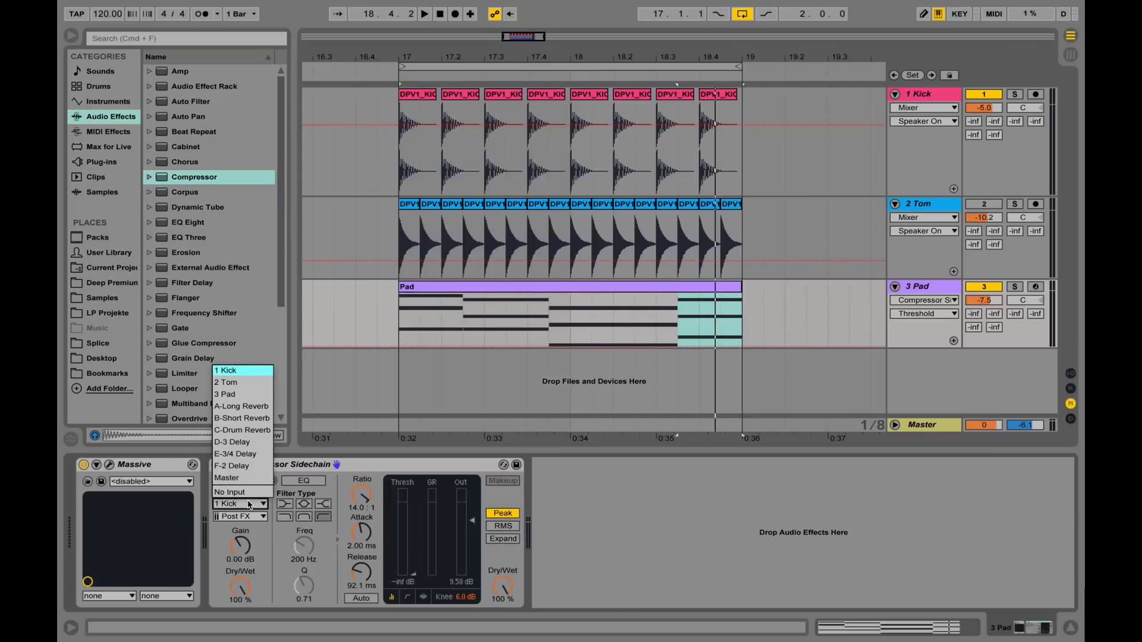
click(230, 371)
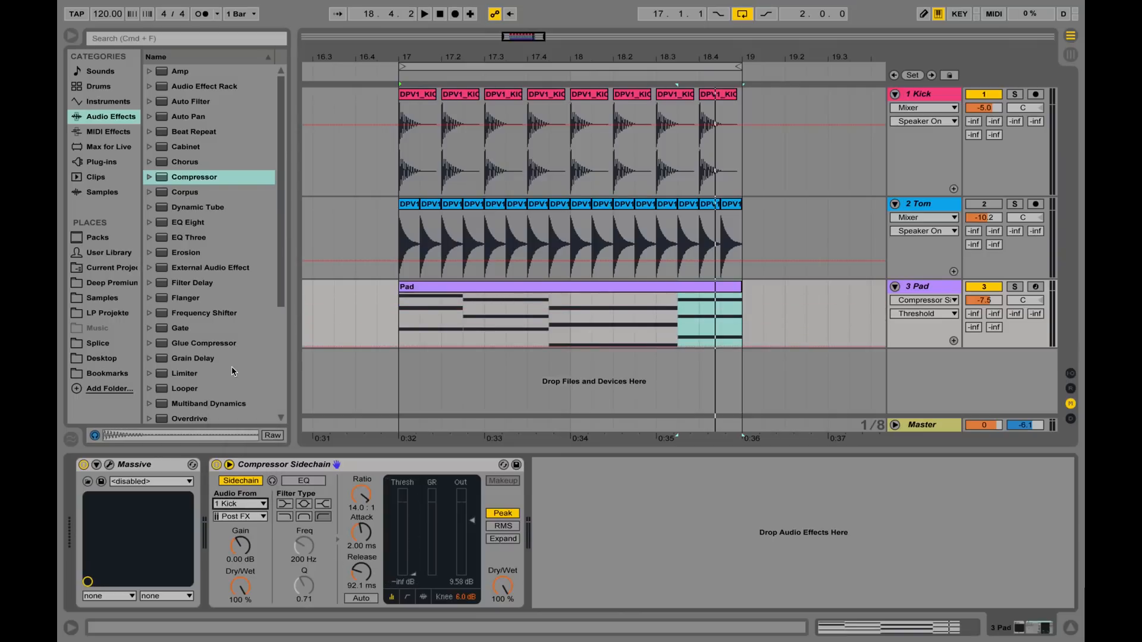
key(space)
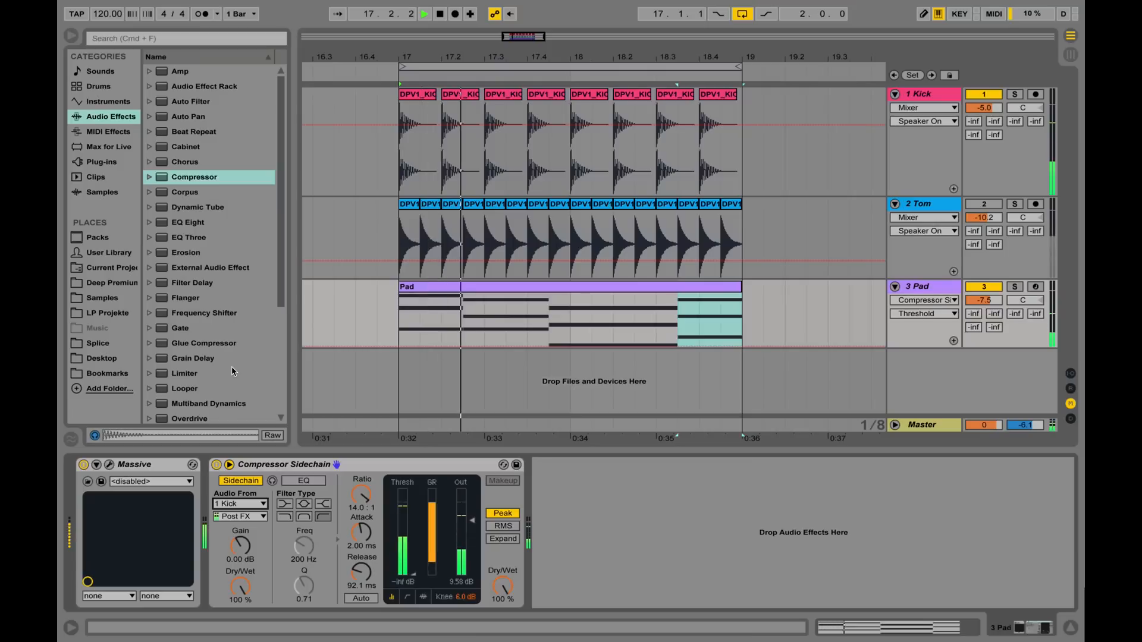
- Set the Pad compressor's threshold to -31.0 dB while the loop plays
drag(413, 575, 413, 556)
right_click(413, 574)
click(414, 574)
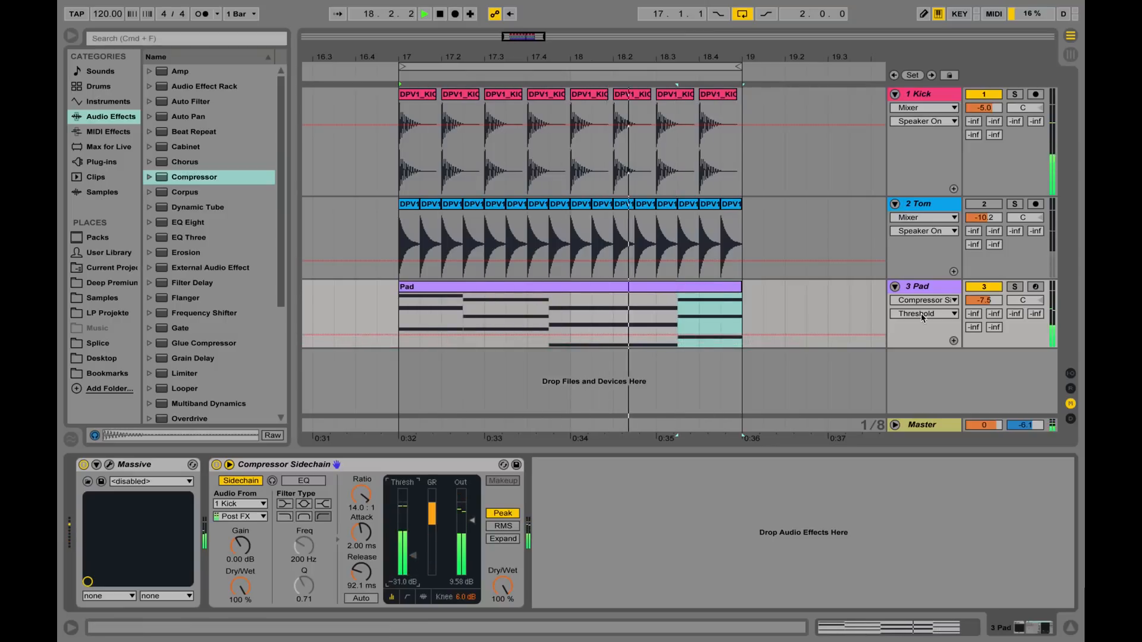
- Lower the Pad track's volume to -11.0 dB and raise its compressor's threshold to -3.17 dB
drag(983, 300, 983, 312)
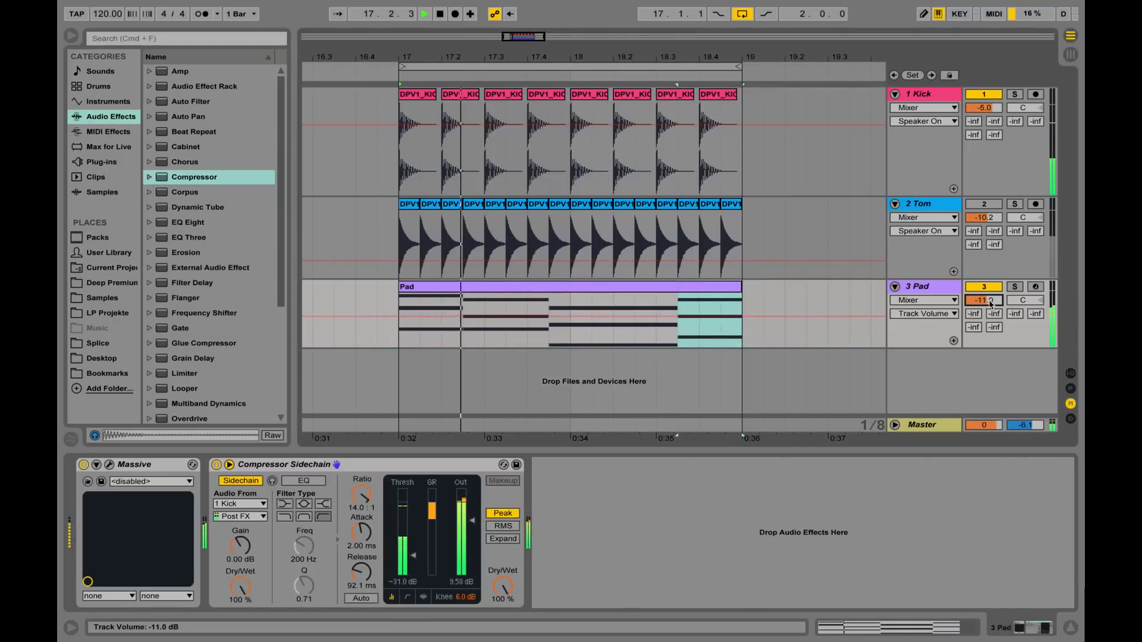
mouse_move(413, 555)
mouse_down()
mouse_move(414, 507)
mouse_move(472, 524)
mouse_move(471, 539)
mouse_move(472, 526)
mouse_move(414, 511)
mouse_move(413, 552)
mouse_move(414, 509)
mouse_up()
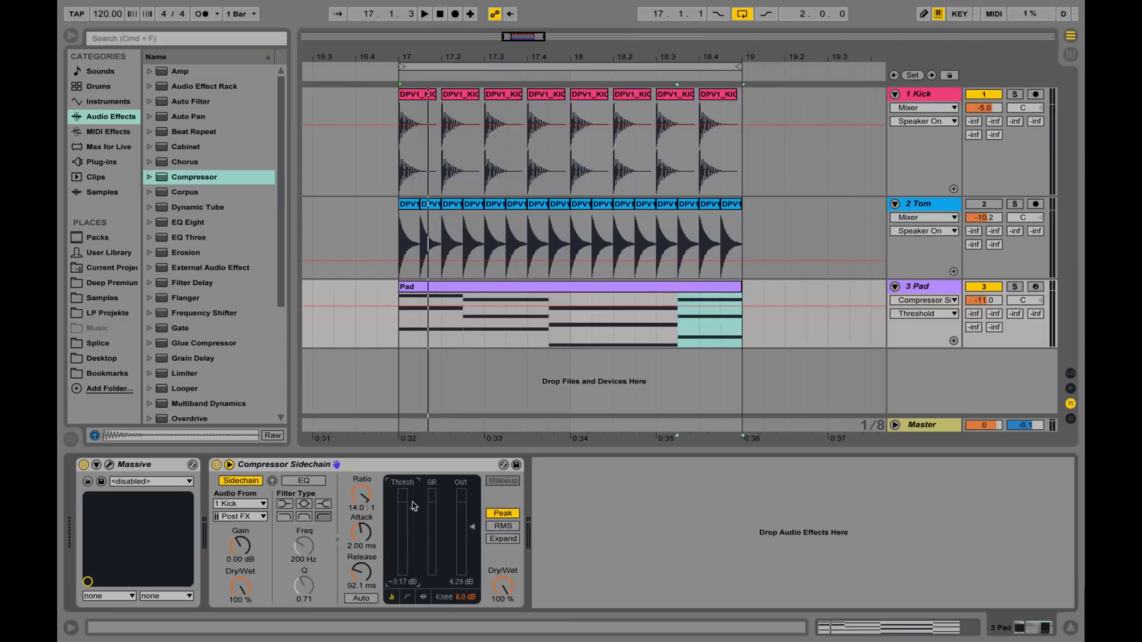
- Switch the Pad compressor's display to the activity view, set its threshold to -17.1 dB, and play the loop
key(space)
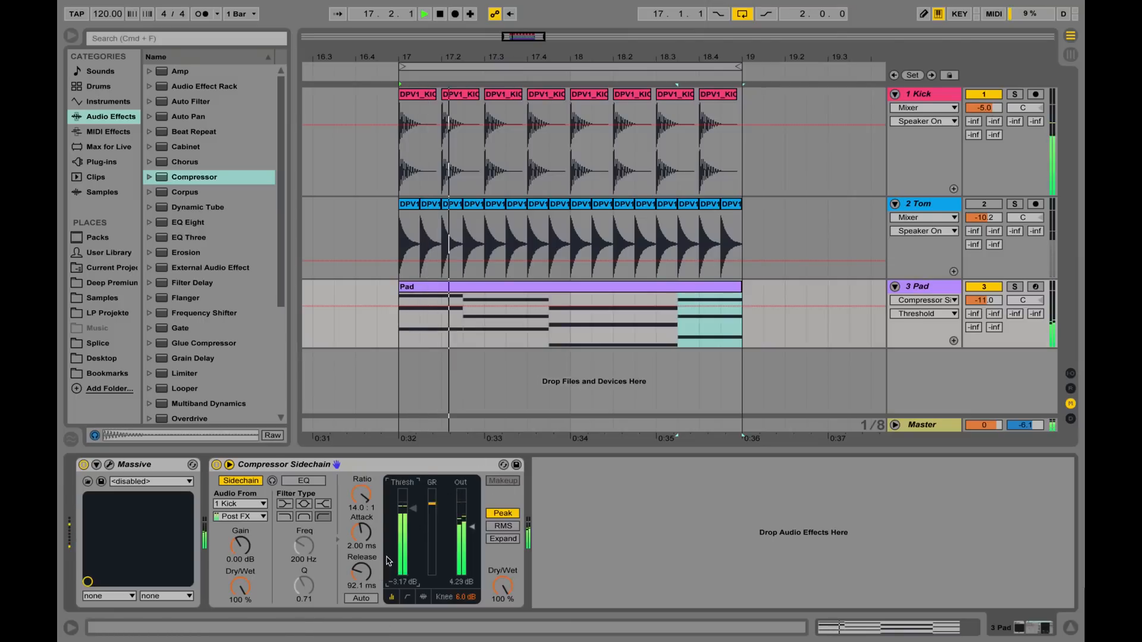
click(423, 596)
click(423, 596)
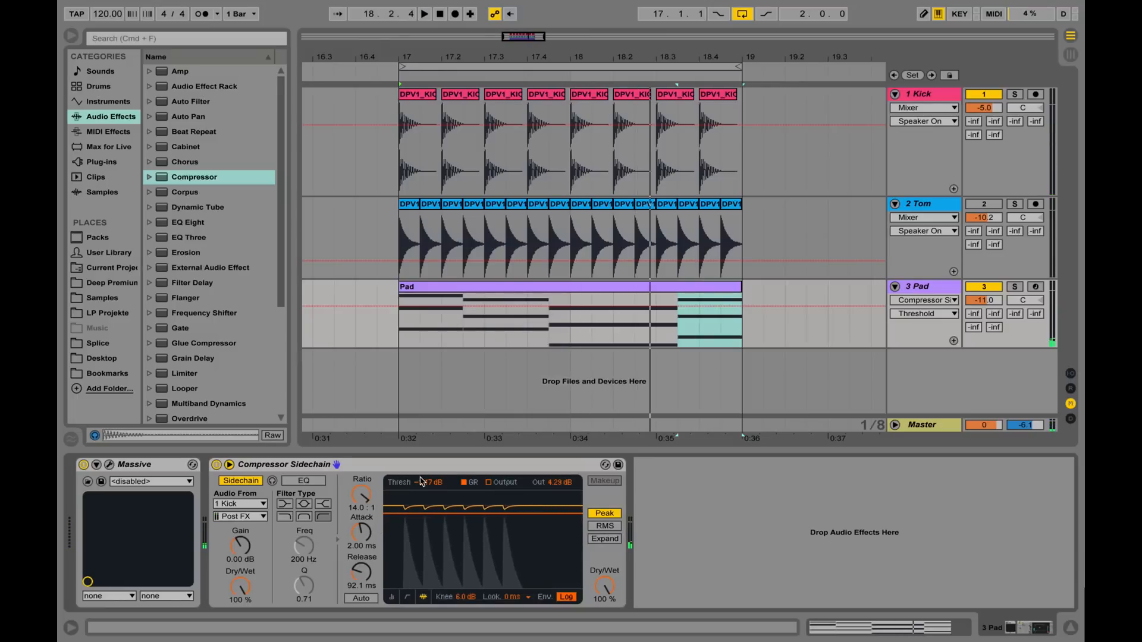
drag(424, 482, 424, 516)
key(space)
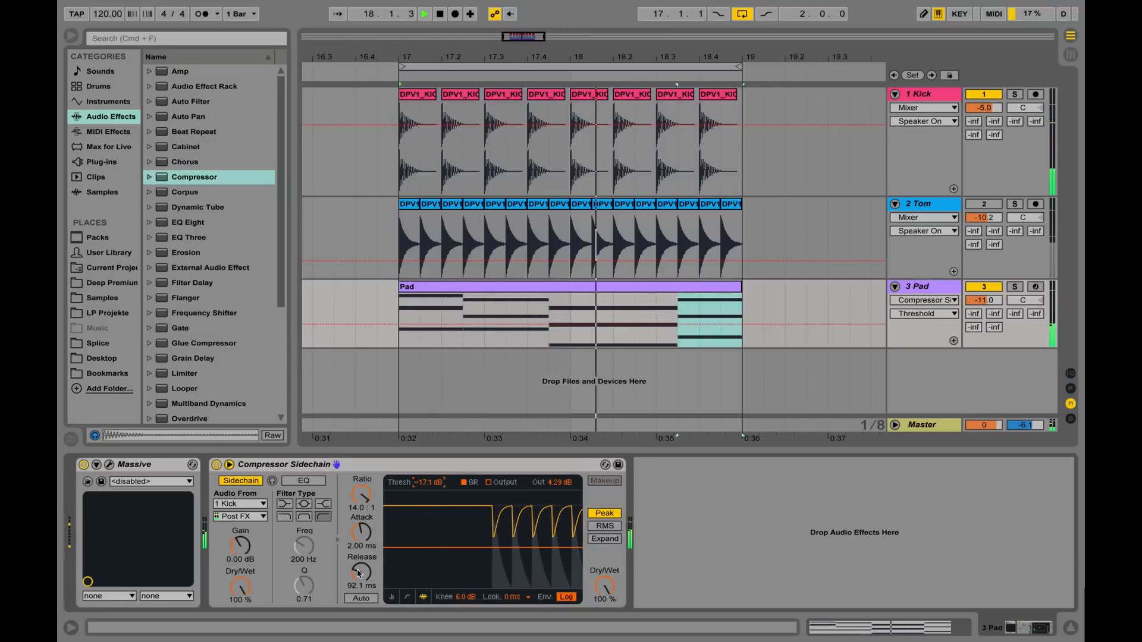
- Compare release times of 518 ms and 98.7 ms on the Pad's compressor by playing the loop
drag(361, 571, 361, 551)
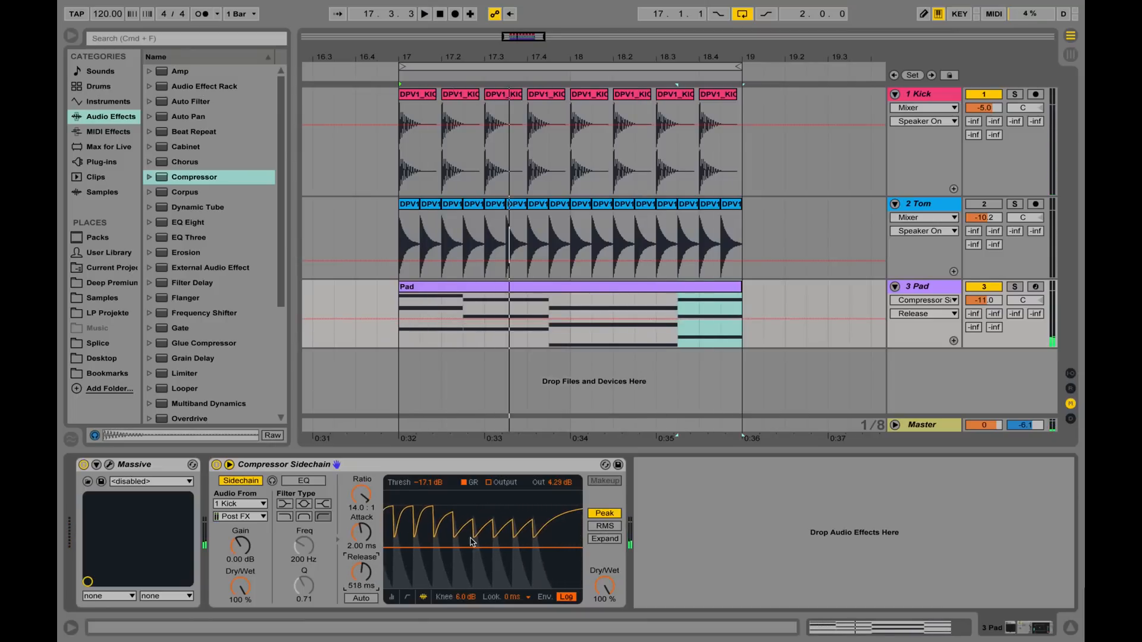
key(space)
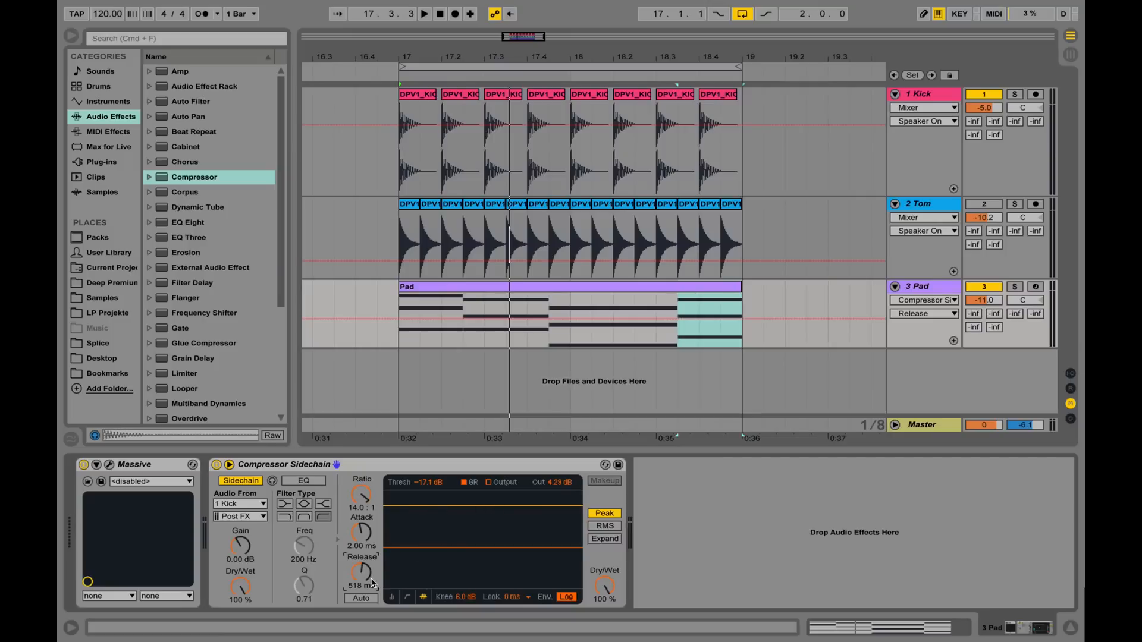
mouse_move(362, 573)
mouse_down()
mouse_move(361, 595)
mouse_move(362, 575)
mouse_up()
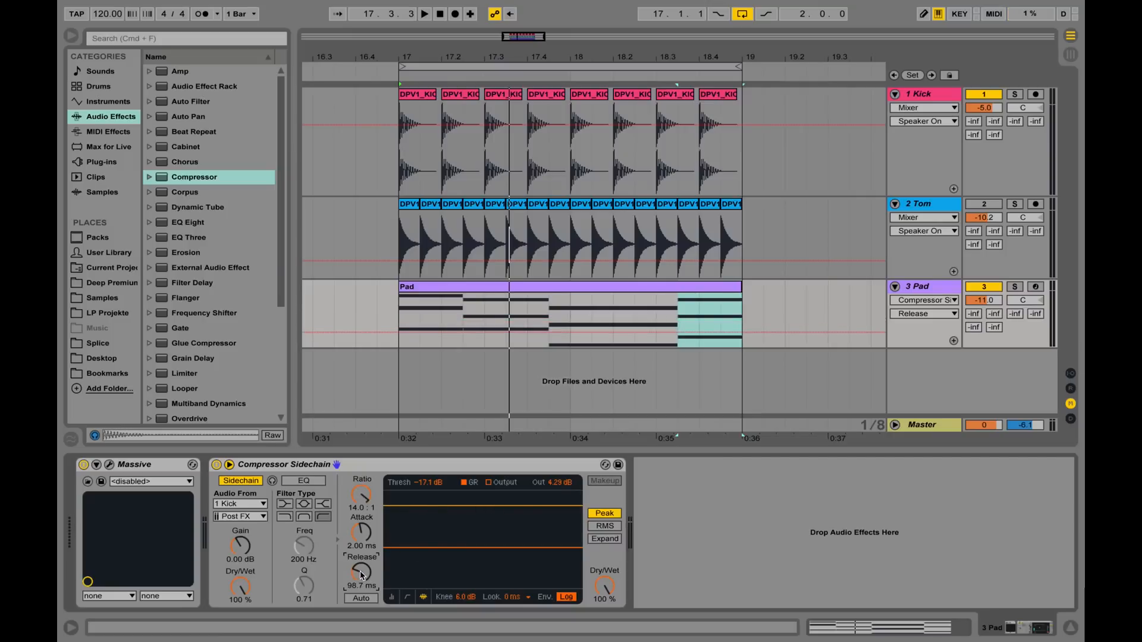
key(space)
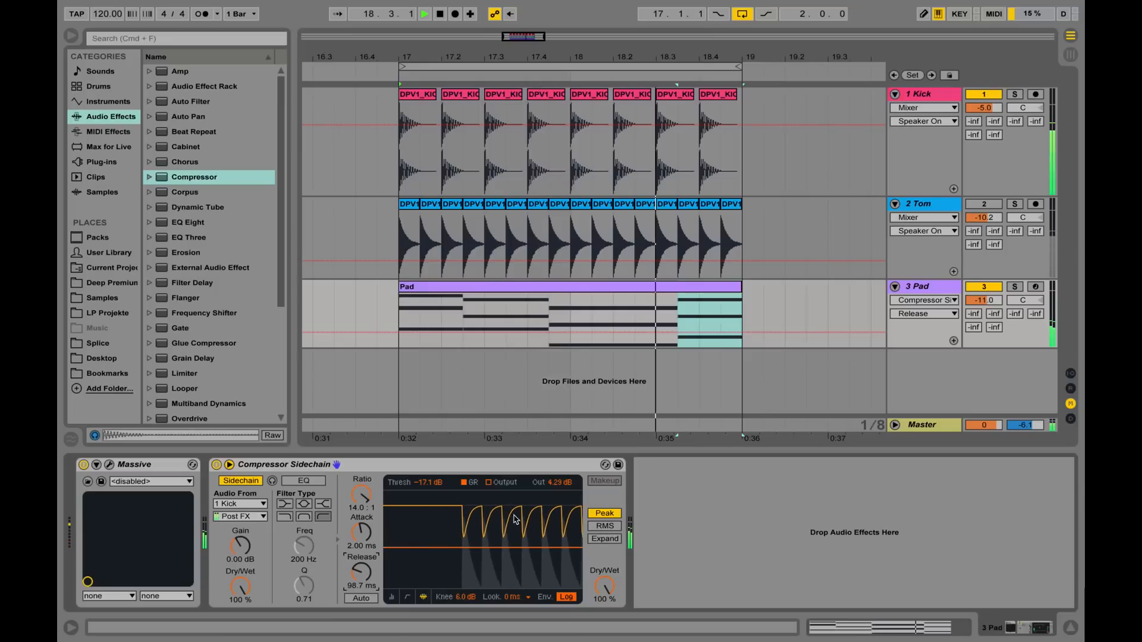
- Set the Pad compressor's release to 121 ms, auditioning it in the loop before stopping playback
key(space)
drag(362, 573, 362, 601)
key(space)
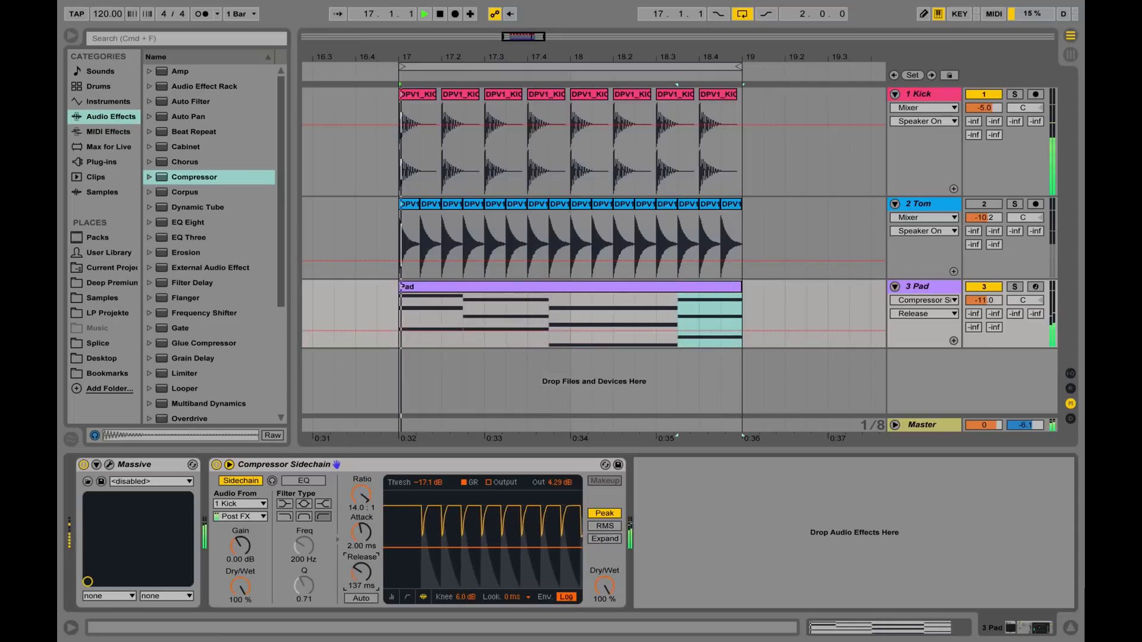
key(space)
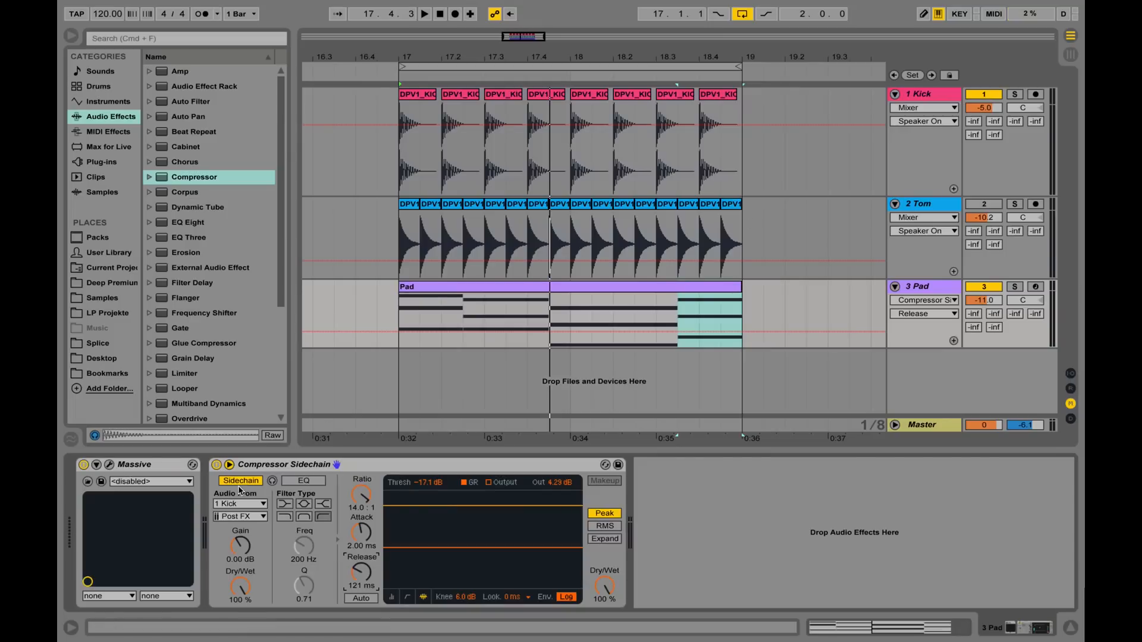
- Bypass the Pad's Compressor Sidechain, show the Tom's devices, and mute the Pad
click(217, 465)
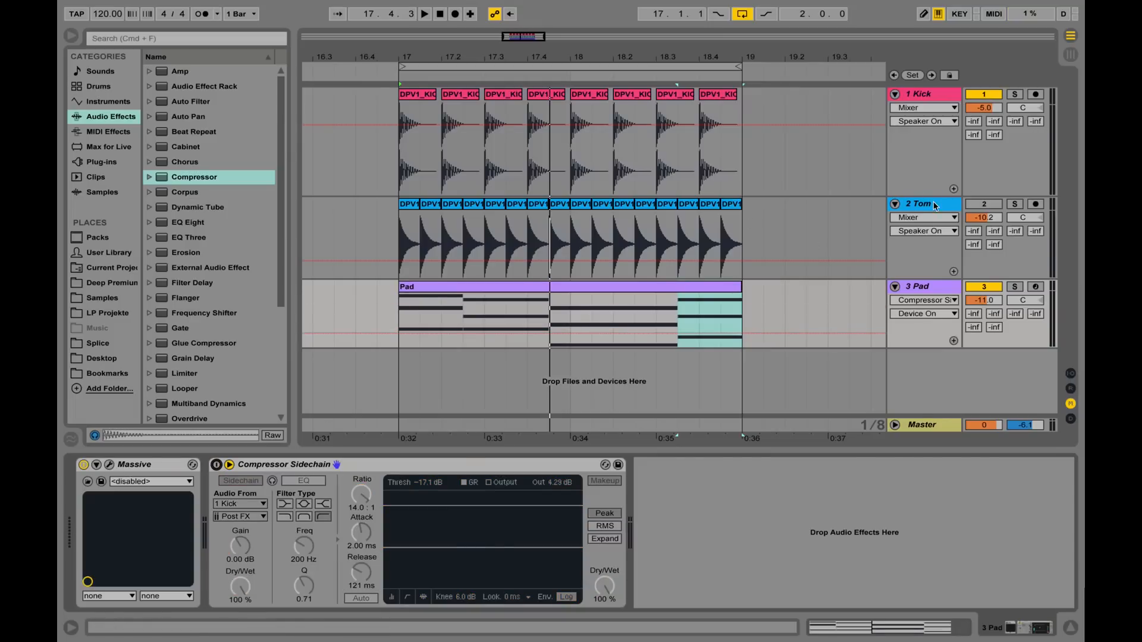
click(933, 206)
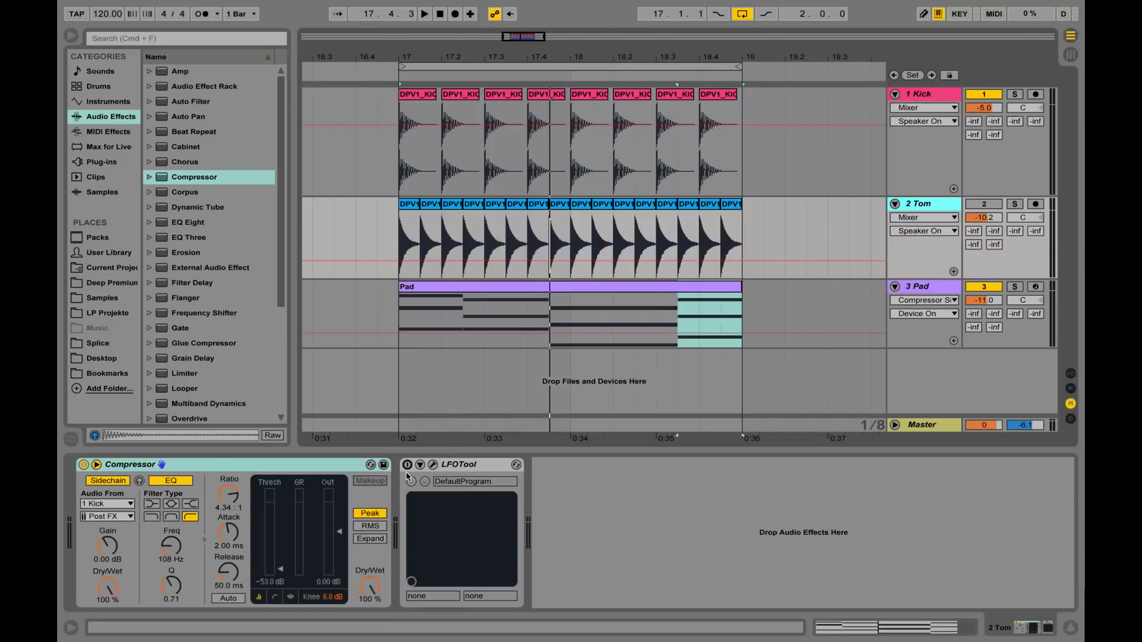
click(984, 286)
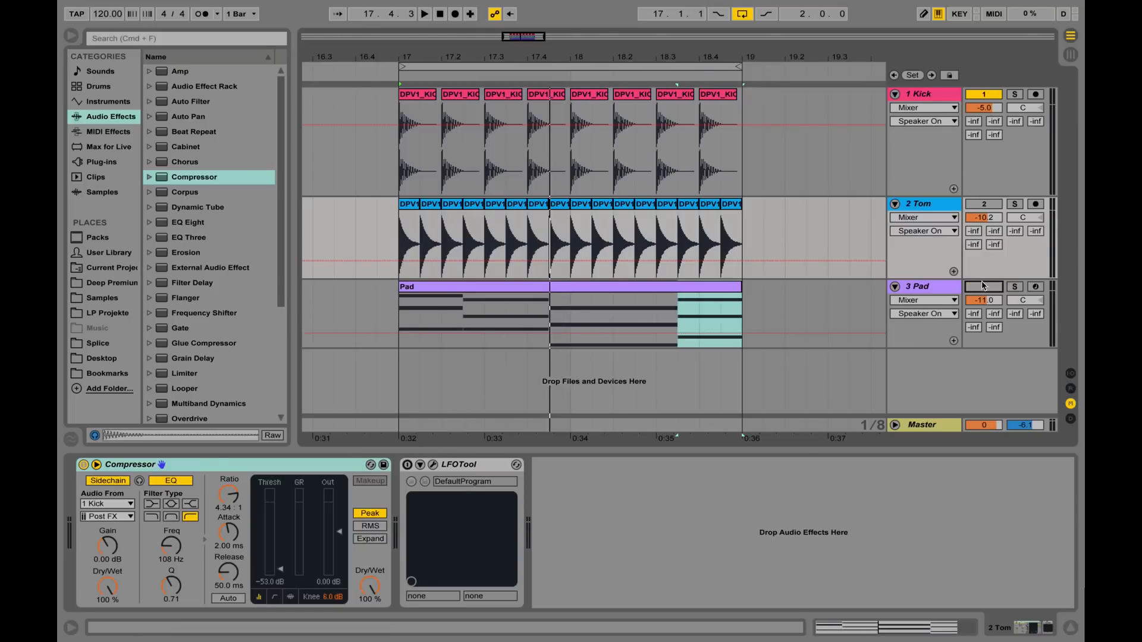
- Unmute the Tom, activate LFOTool in place of its Compressor, and open the plug-in's window
click(984, 205)
click(83, 466)
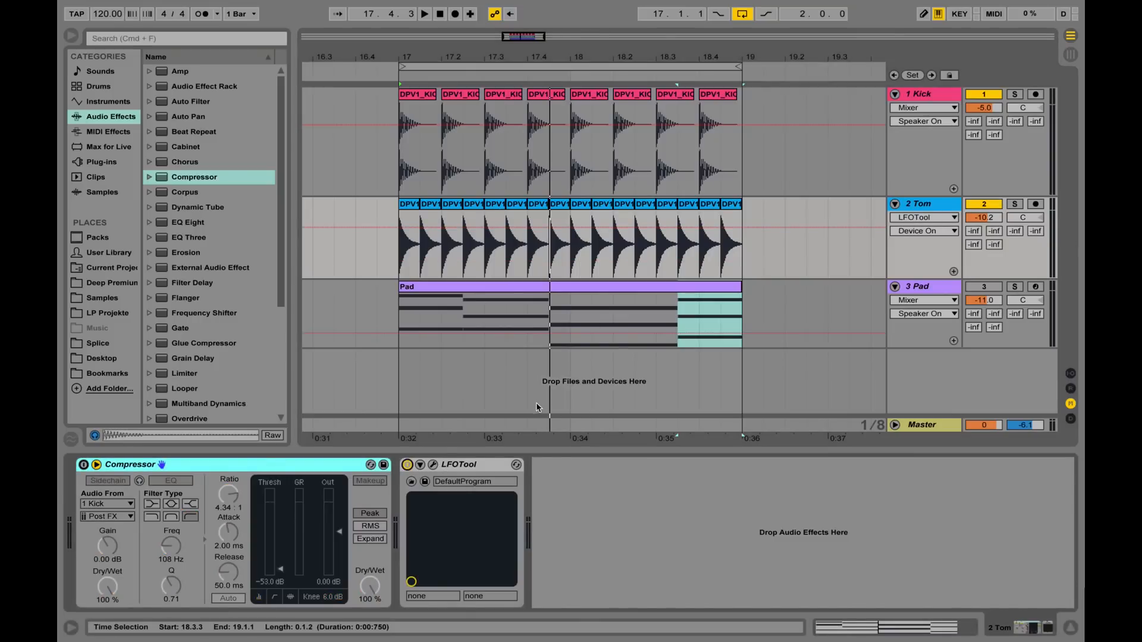
click(433, 464)
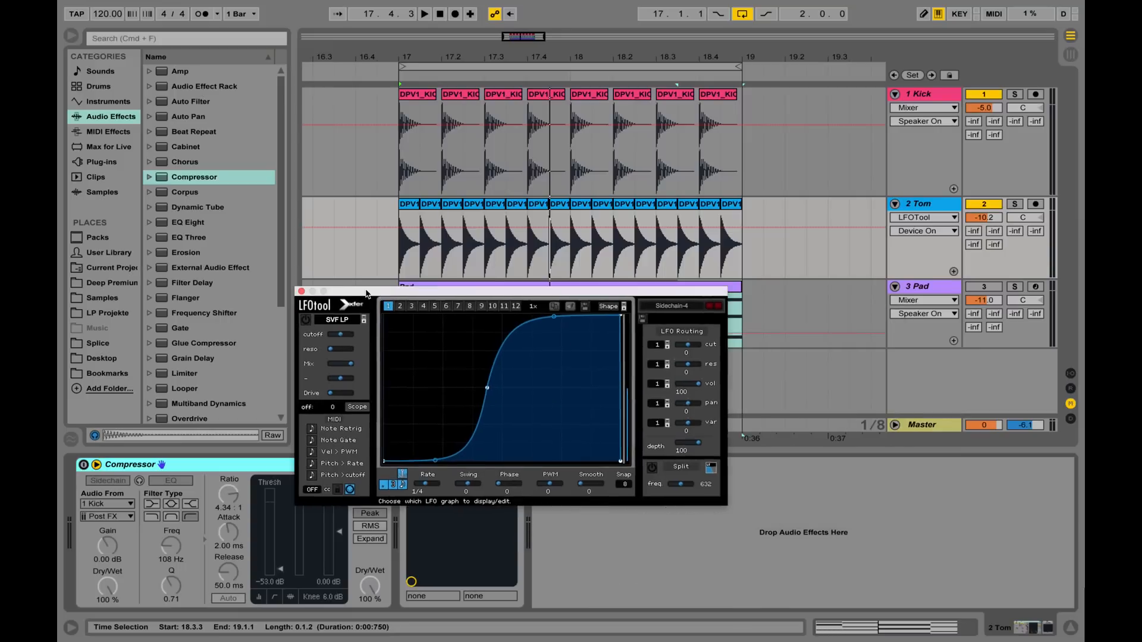
- Load the Sidechain-4 preset in LFOTool and move its window clear of the Compressor
click(622, 286)
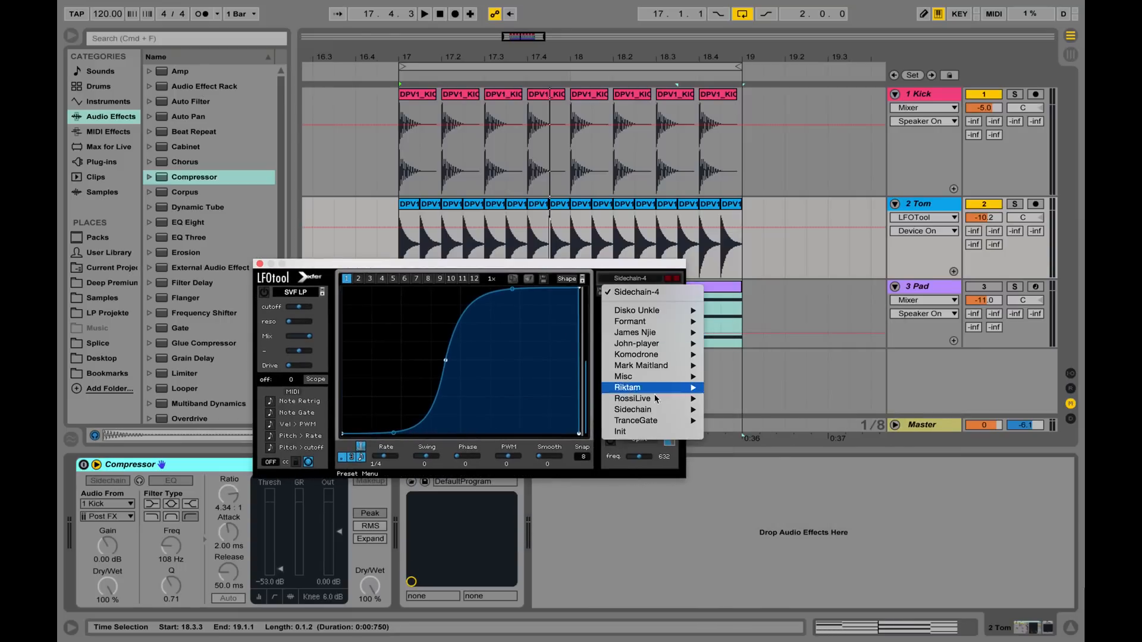
mouse_move(671, 411)
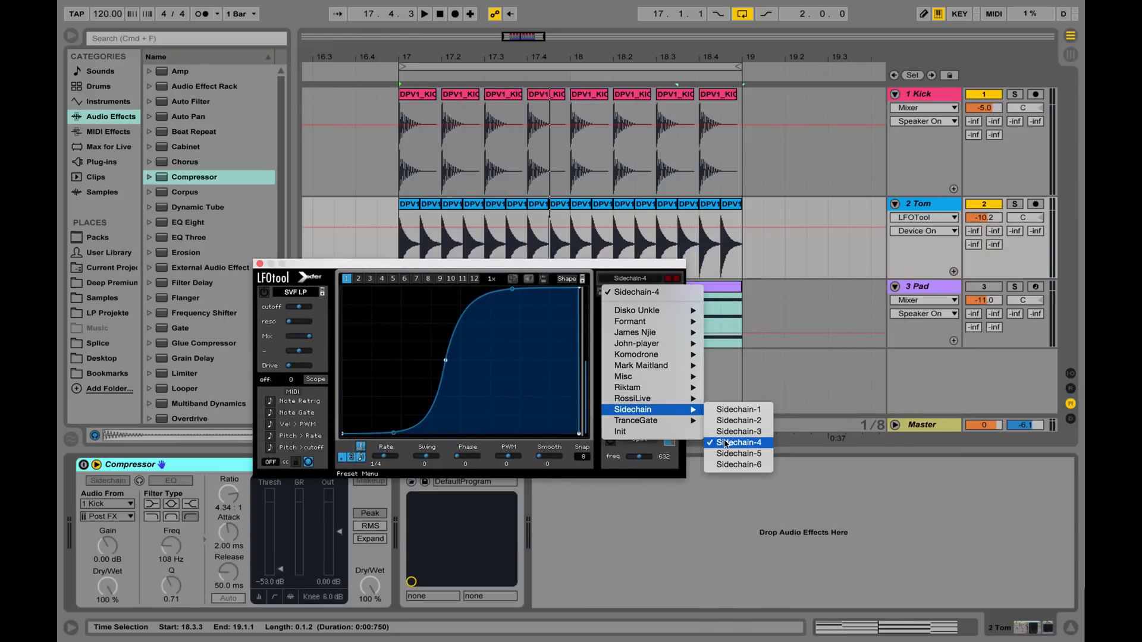
click(725, 444)
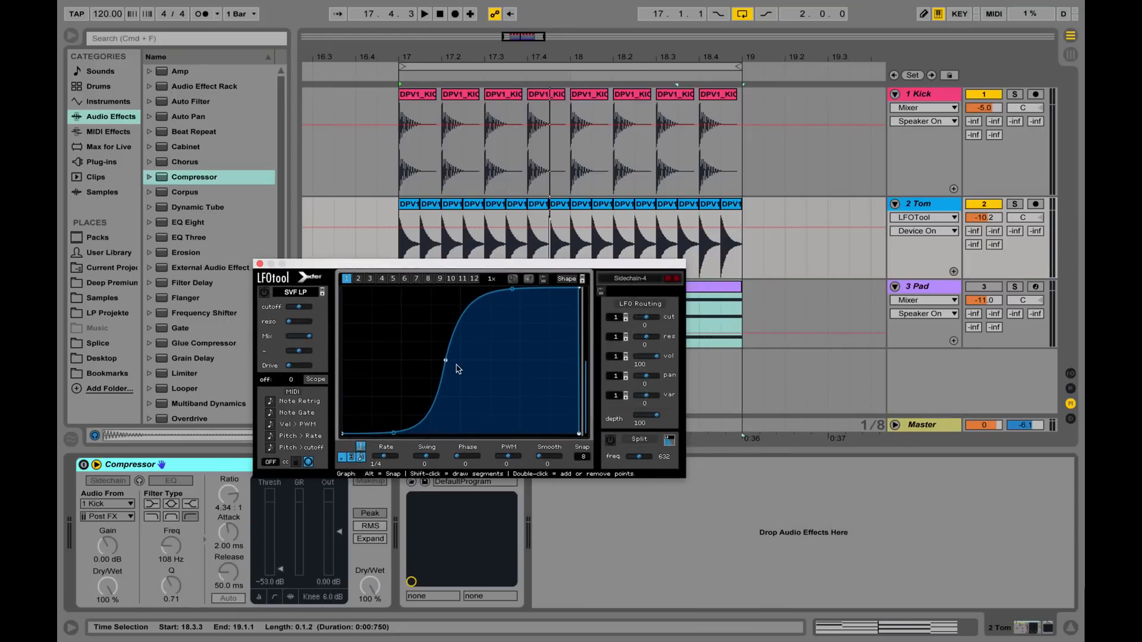
drag(307, 268, 509, 304)
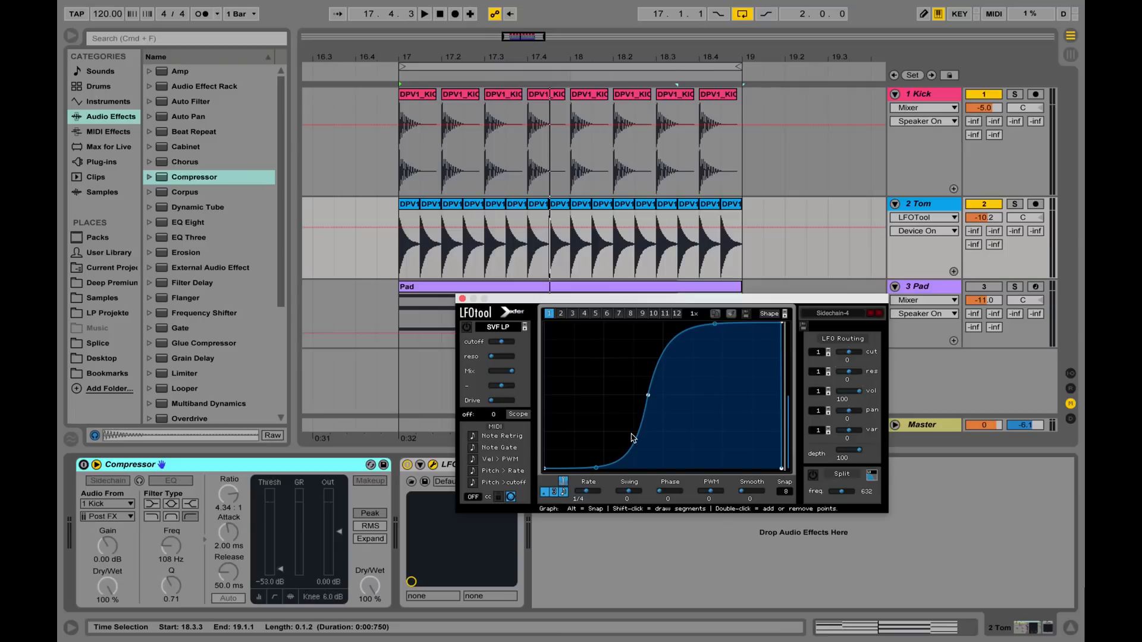
- Audition the LFOTool ducking on the soloed Tom, then together with the Kick, briefly muting the Kick for comparison
click(1018, 206)
key(space)
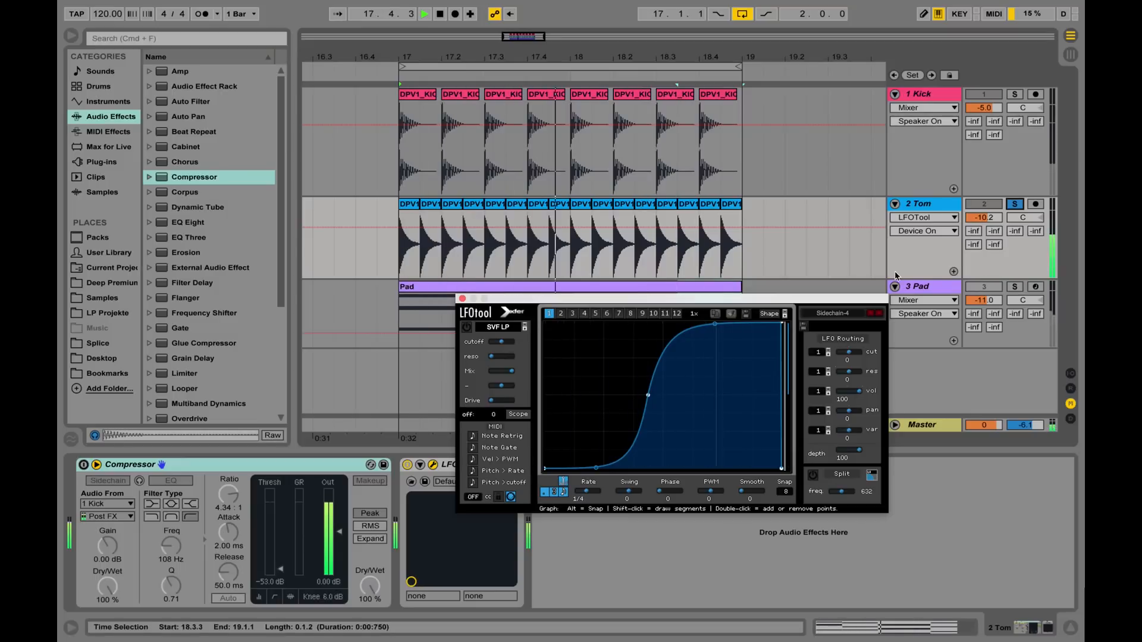
click(1015, 205)
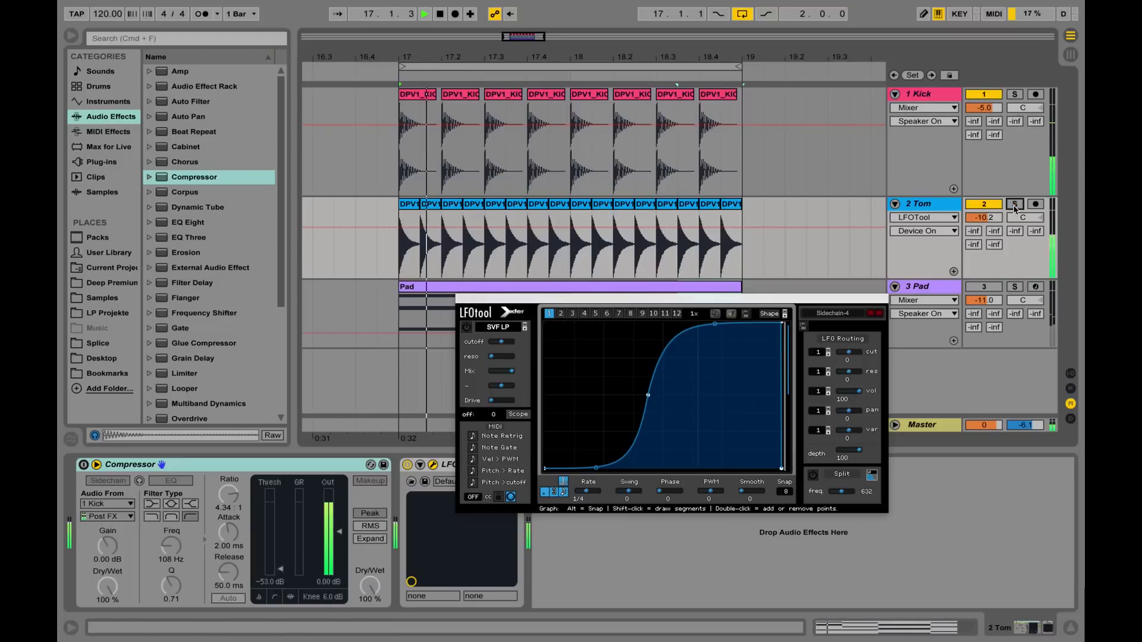
click(988, 94)
click(987, 94)
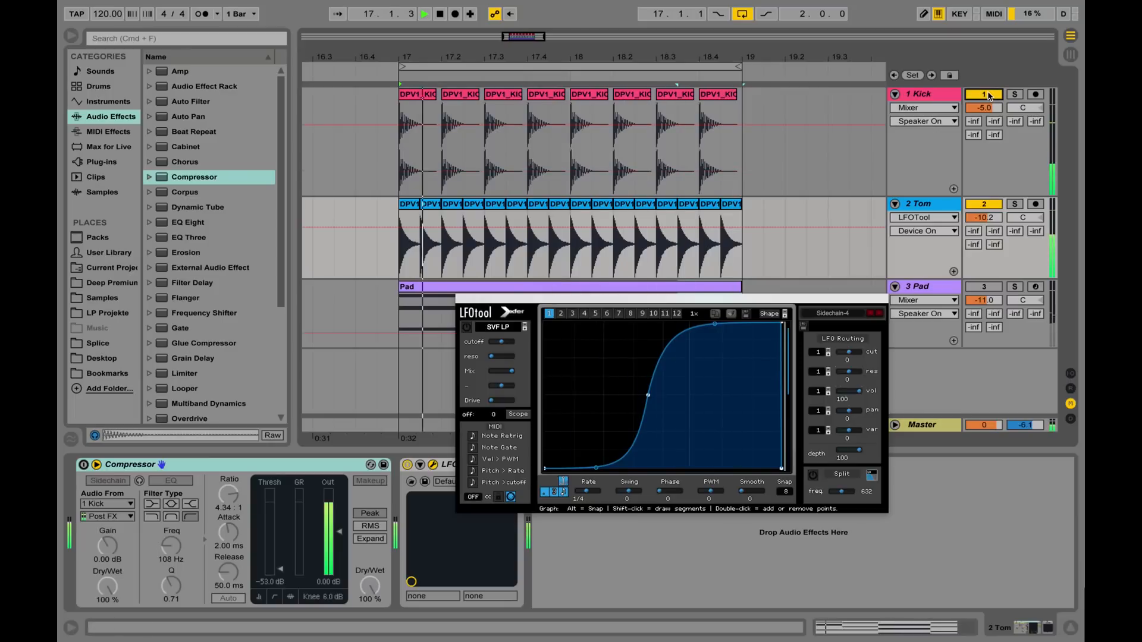
- Reshape the LFOTool volume curve by shifting its middle point late, then early in the cycle, and play the loop
drag(648, 397, 758, 394)
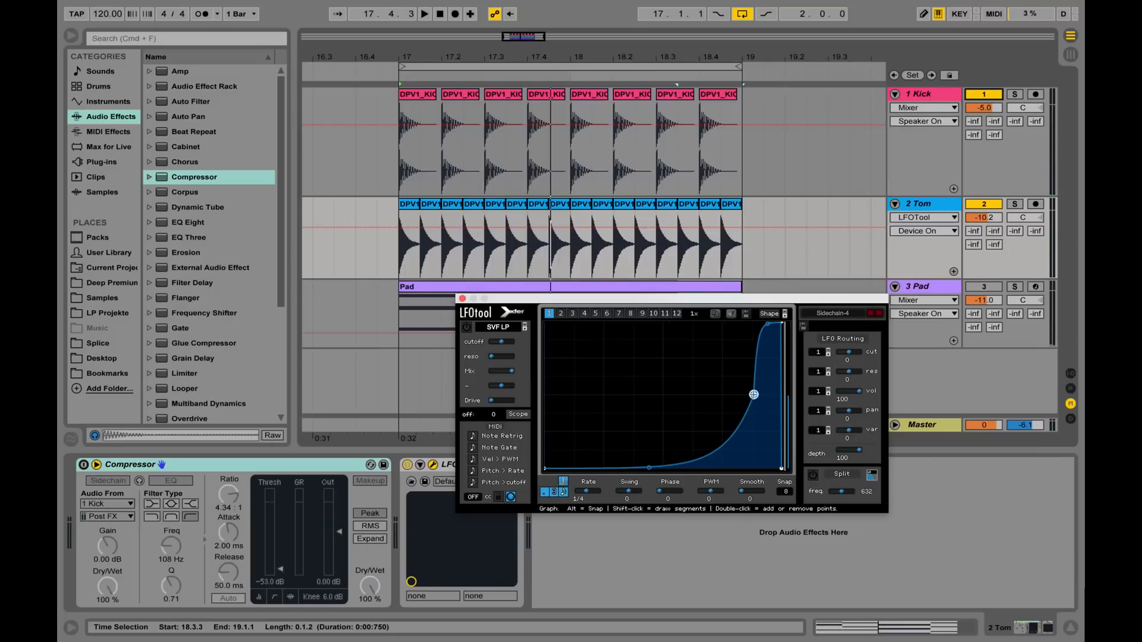
drag(753, 395, 572, 431)
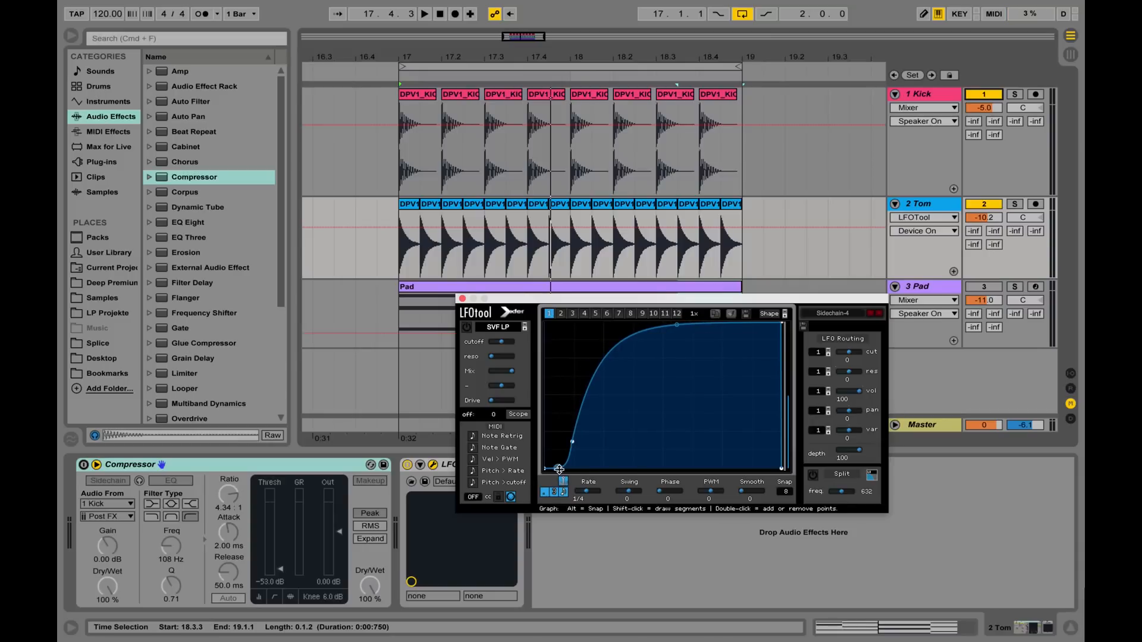
drag(573, 443, 580, 444)
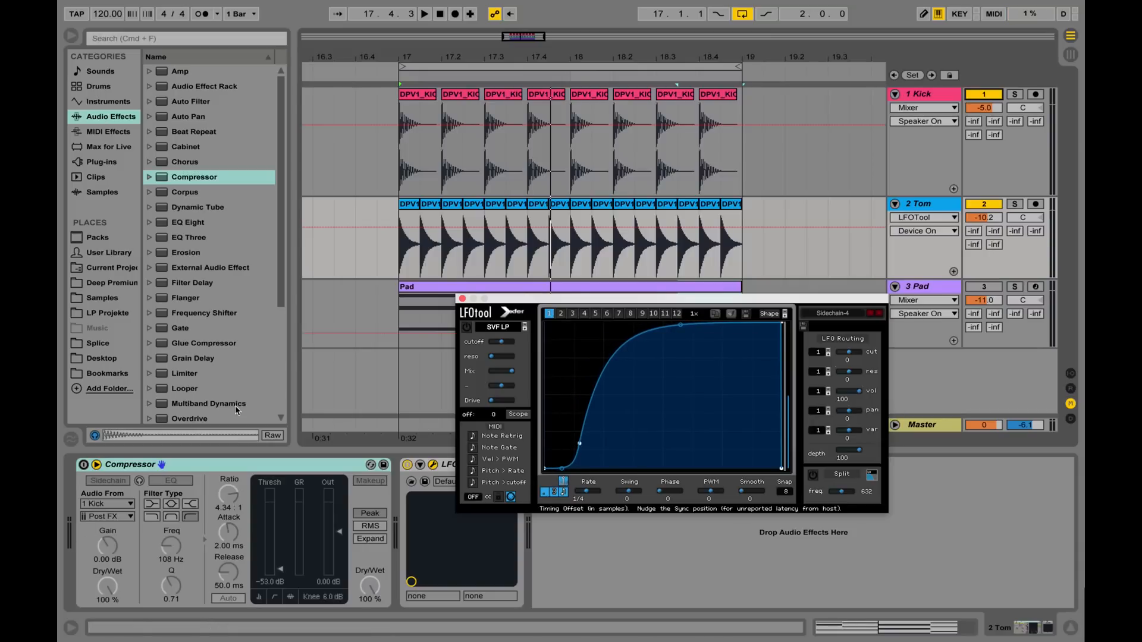
key(space)
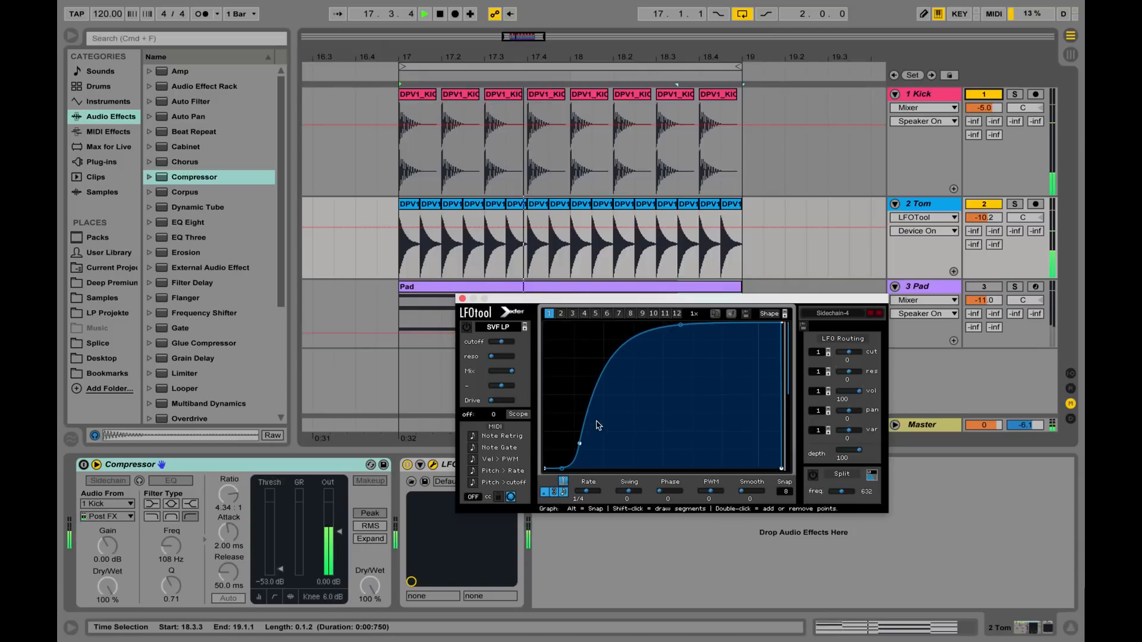
- Solo the Tom, move the LFOTool curve's rise to start about midway through the cycle, and close the plug-in window
click(1016, 205)
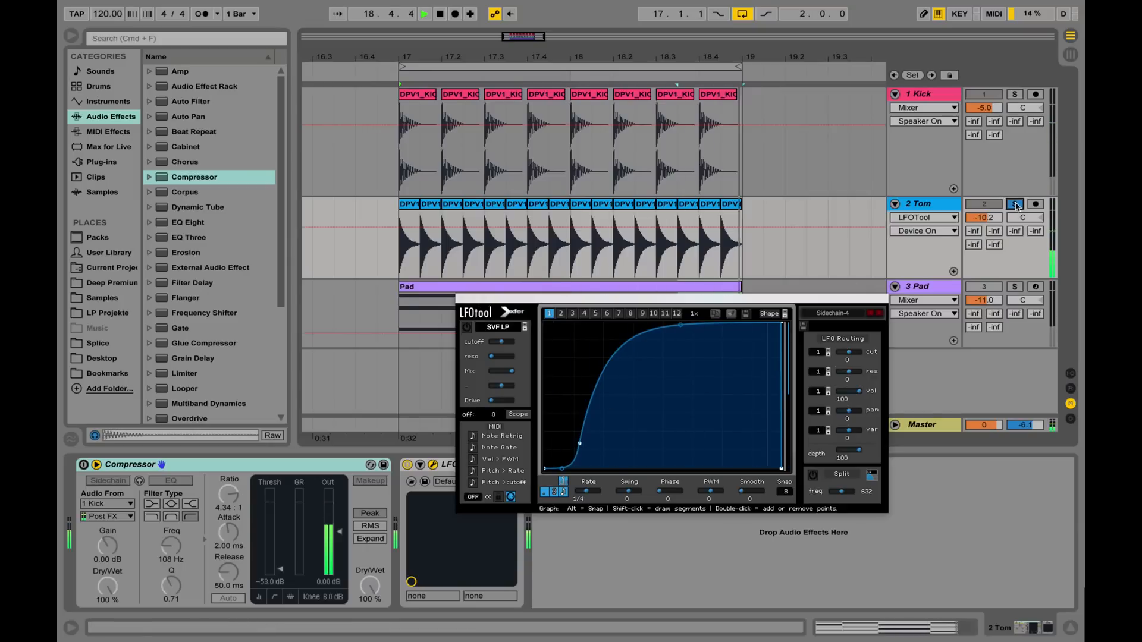
click(559, 467)
drag(559, 467, 526, 288)
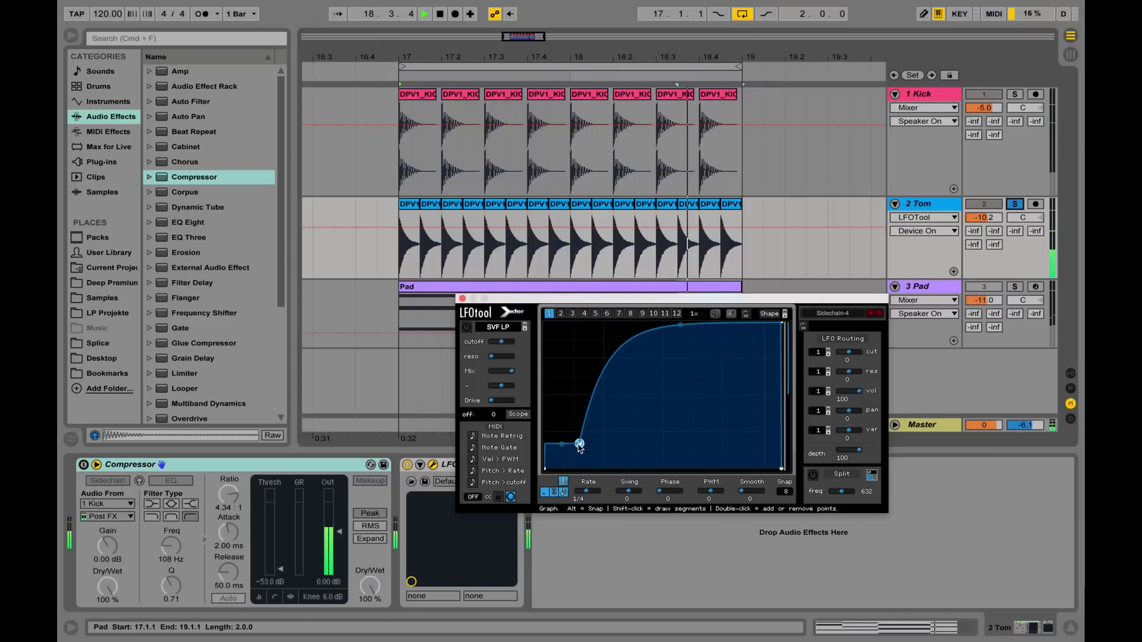
drag(580, 444, 656, 487)
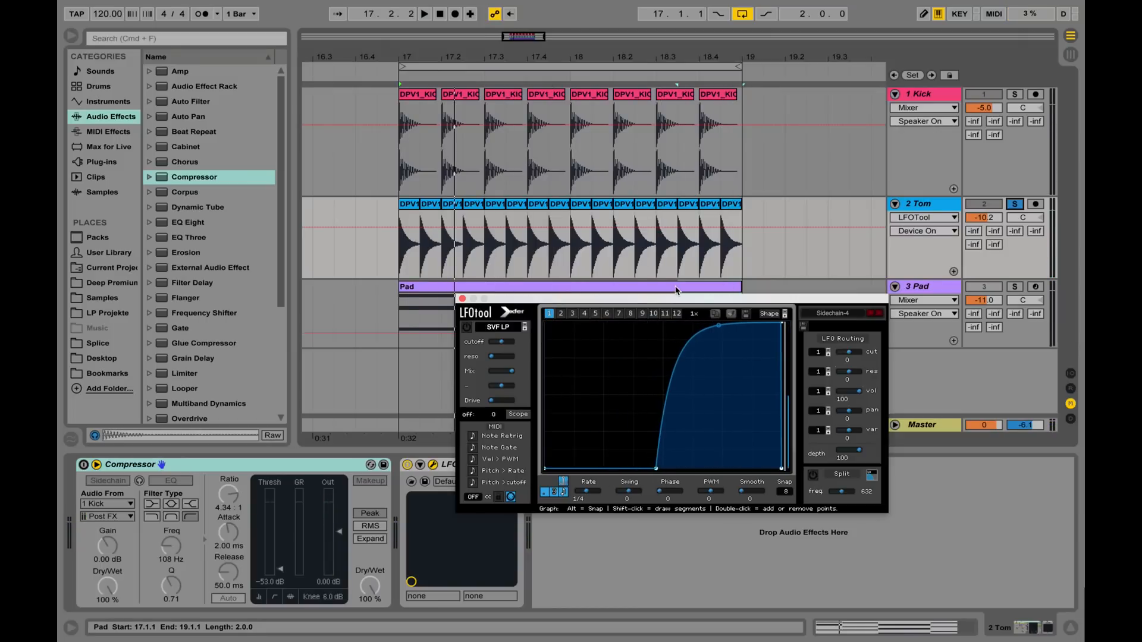
click(462, 298)
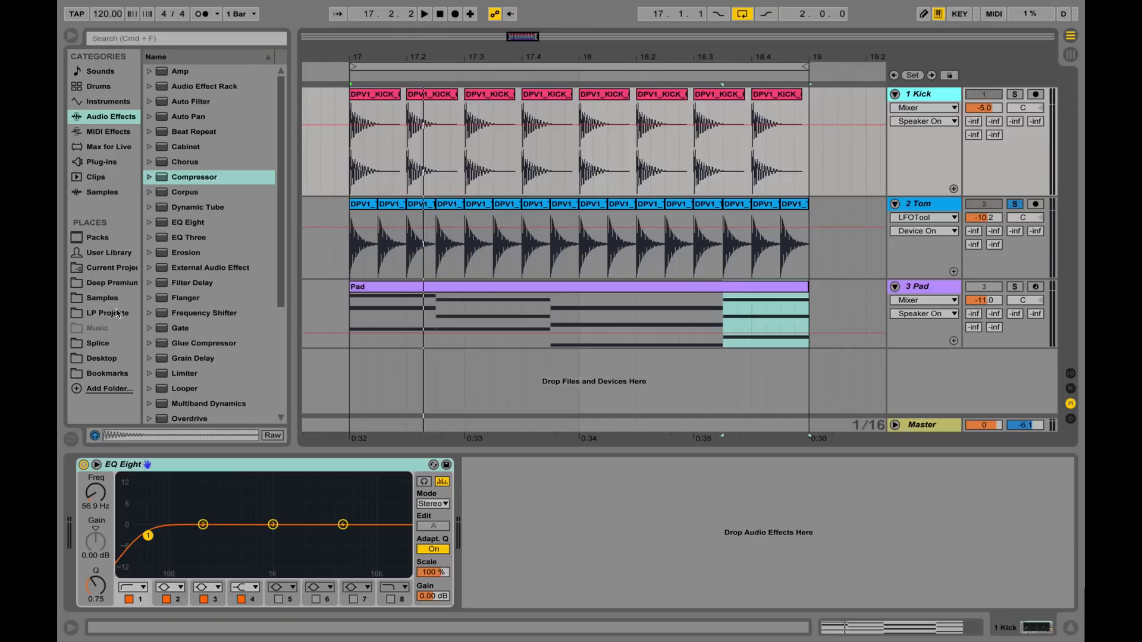
- Browse the Deep Premium sample folder with a wider places column, expanding DPV1_DRY and its CHH_DRY subfolder
click(97, 284)
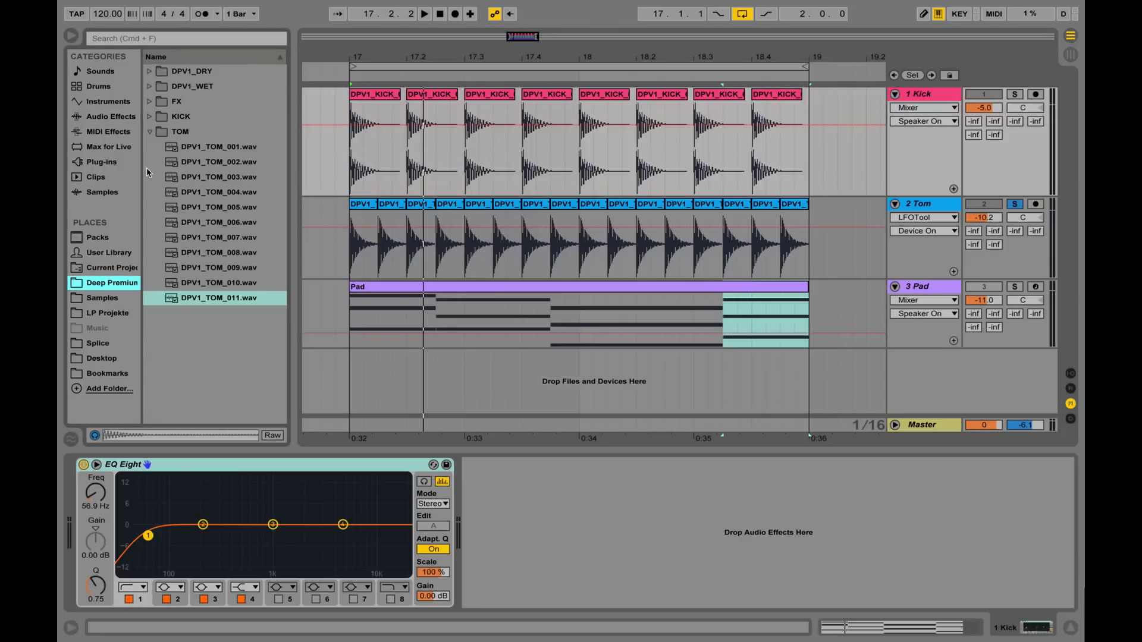
drag(142, 168, 154, 168)
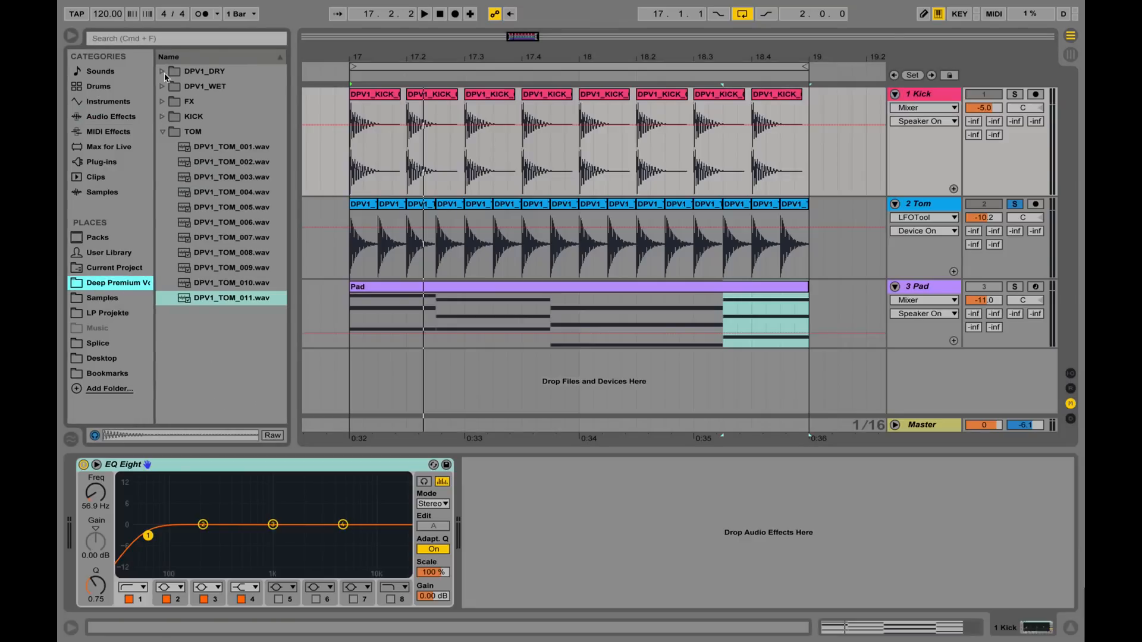
click(166, 74)
click(170, 86)
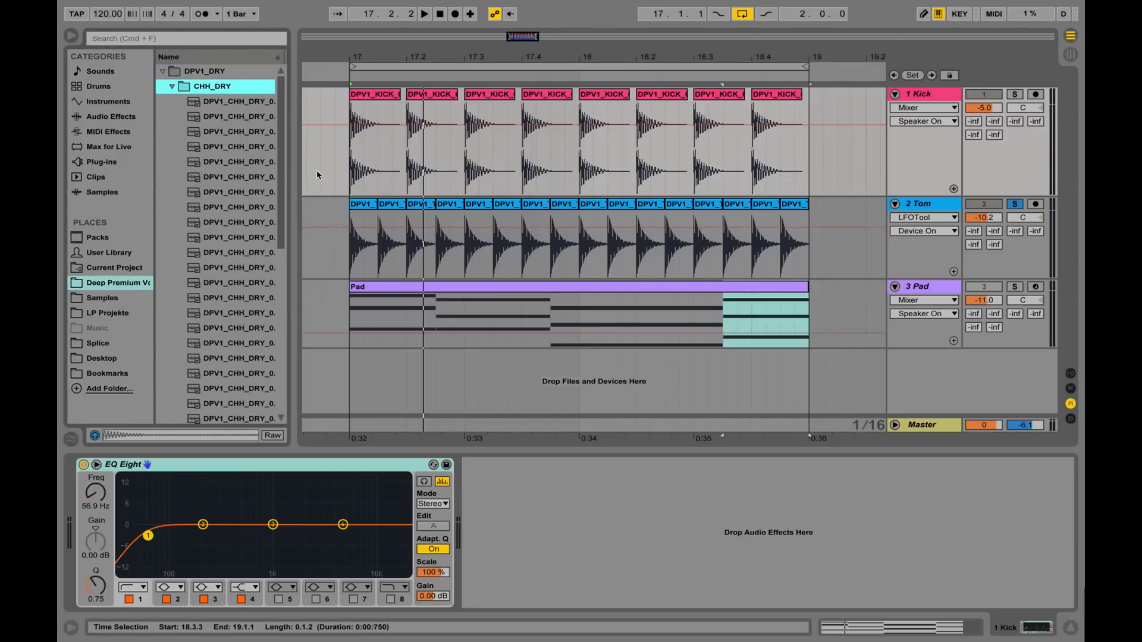